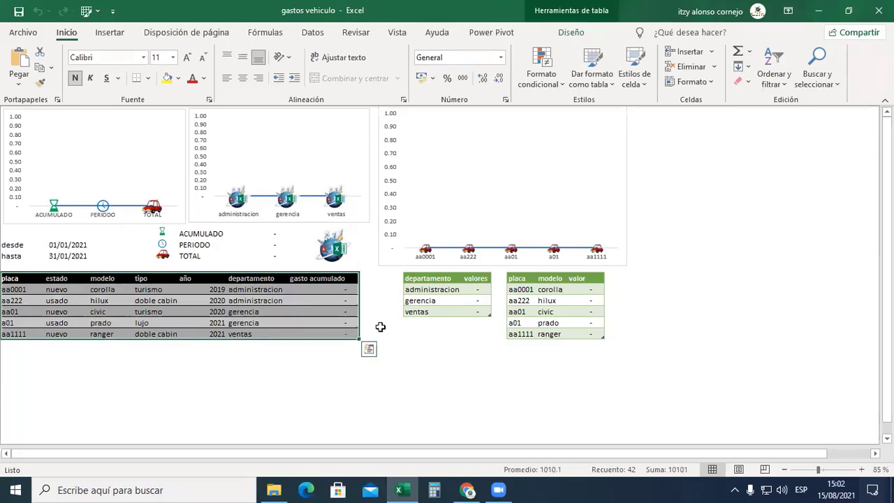
Inspect the vehicle, department and placa tables with their design and query options, plus the chart of values by placa.
{"action": "left_click", "coordinate": [419, 301]}
{"action": "left_click", "coordinate": [546, 300]}
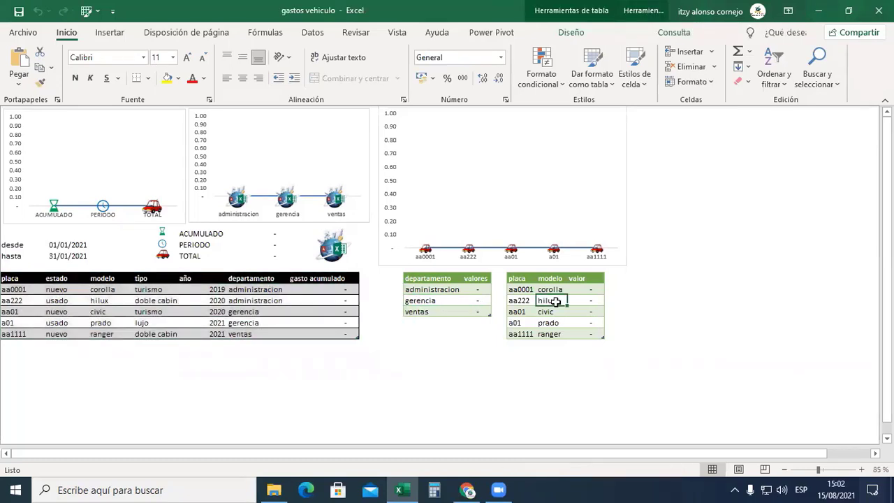
{"action": "left_click", "coordinate": [281, 309]}
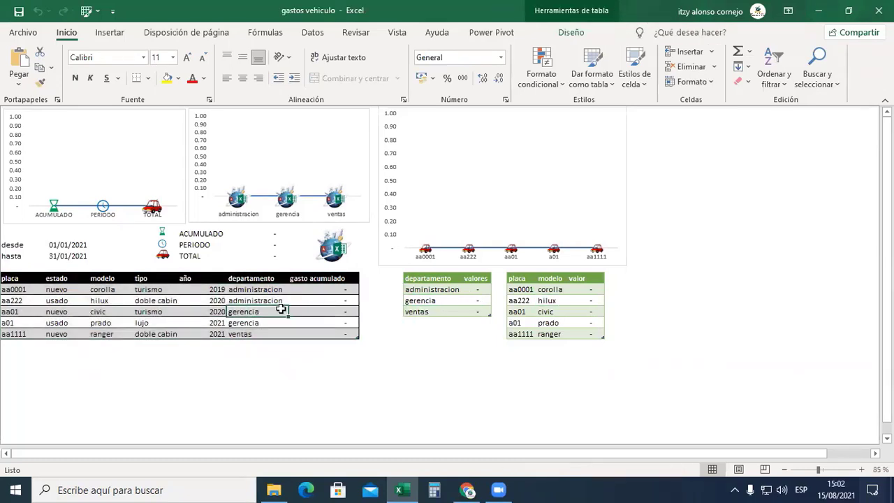
{"action": "left_click", "coordinate": [572, 33]}
{"action": "left_click", "coordinate": [506, 33]}
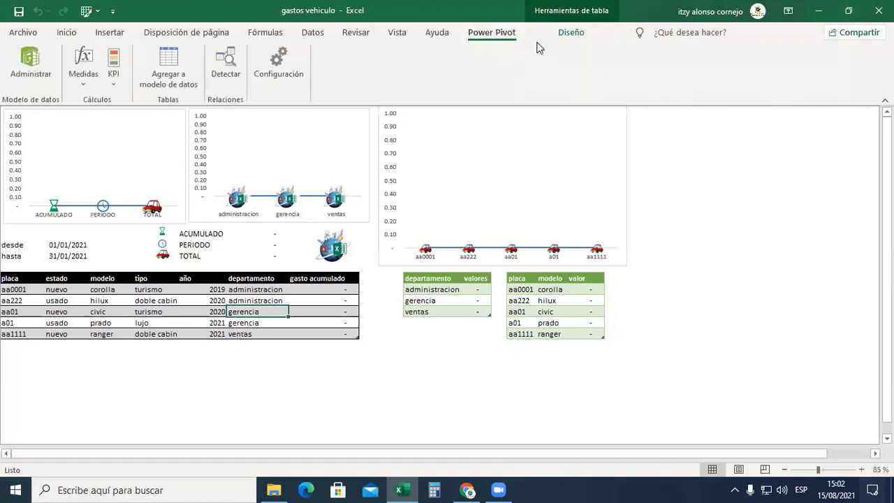
{"action": "left_click", "coordinate": [569, 35]}
{"action": "left_click", "coordinate": [451, 299]}
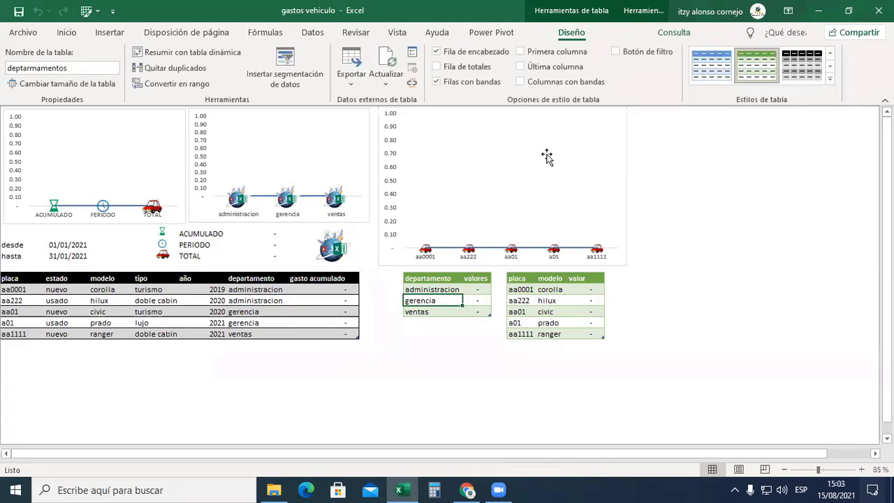
{"action": "left_click", "coordinate": [673, 32]}
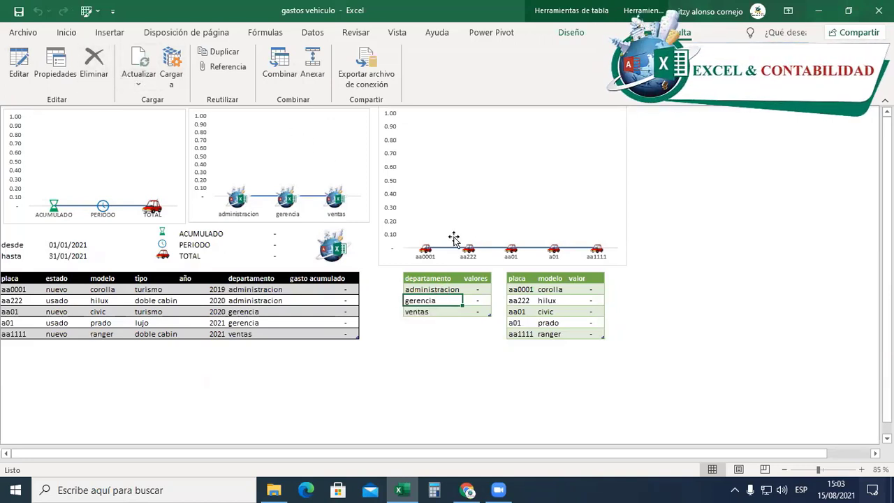
{"action": "left_click", "coordinate": [490, 206]}
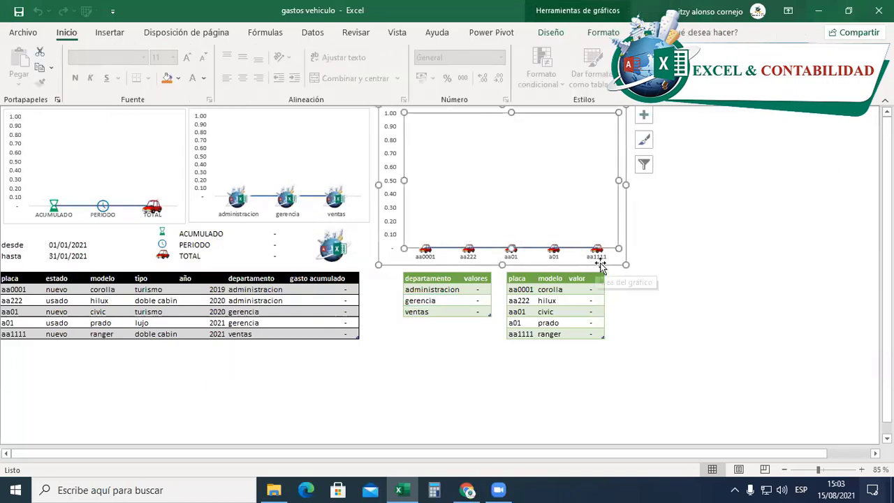
{"action": "left_click", "coordinate": [649, 257]}
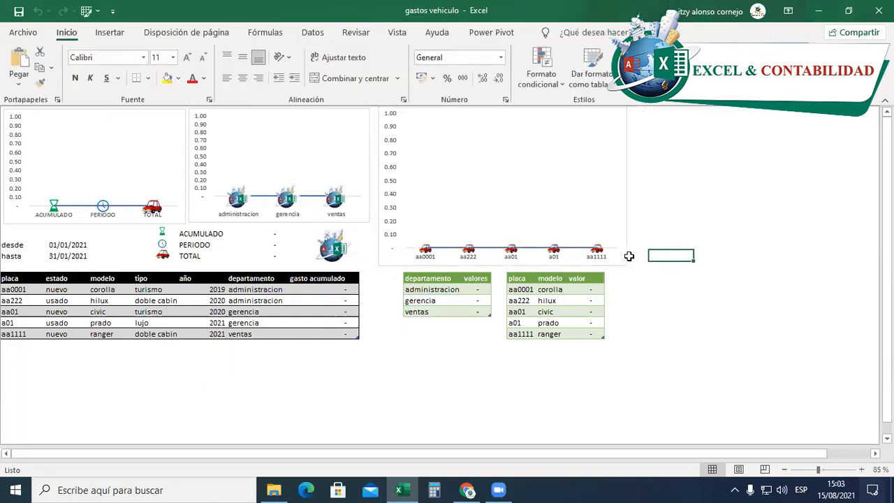
{"action": "left_click", "coordinate": [623, 256]}
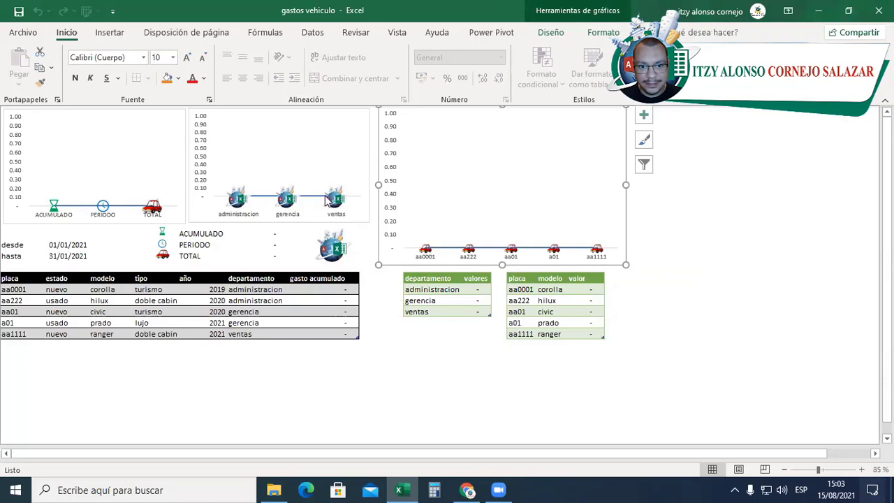
Switch to Chrome and review the YouTube playlists Sumar.Si.Conjunto, Integración De Formulas and Formato De Tablas De Excel&Contabilidad.
{"action": "left_click", "coordinate": [468, 490]}
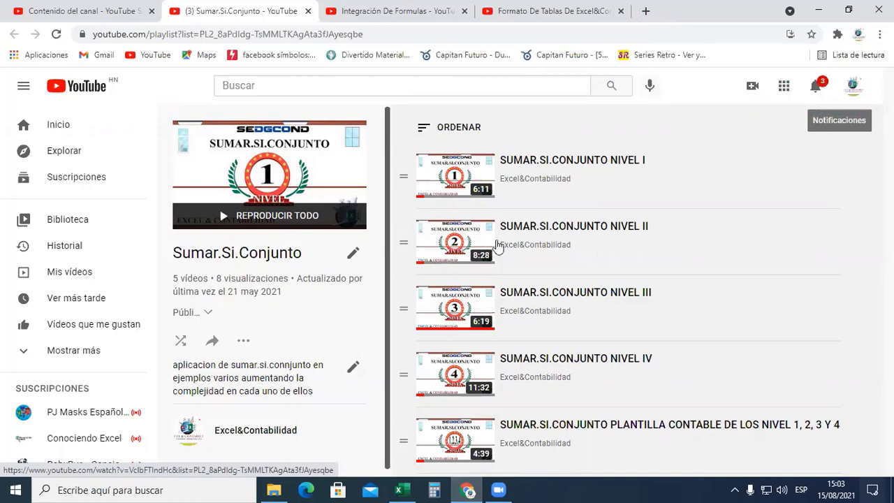
{"action": "left_click", "coordinate": [408, 12]}
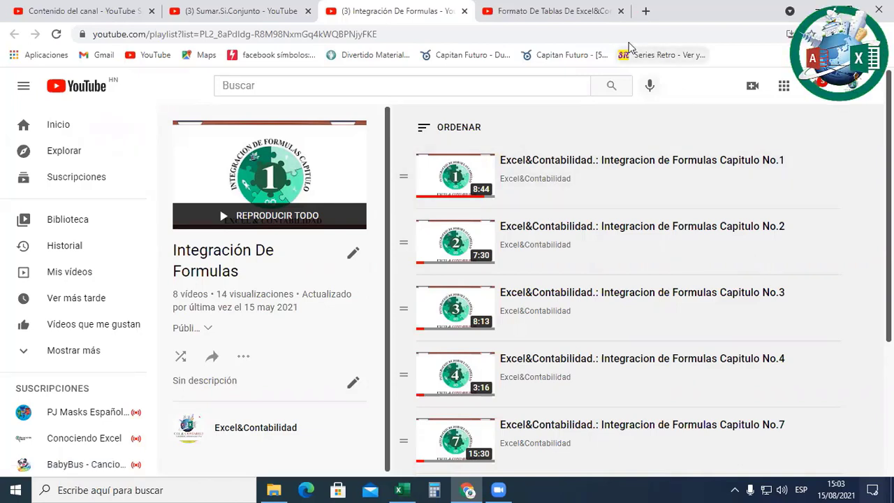
{"action": "left_click", "coordinate": [552, 11]}
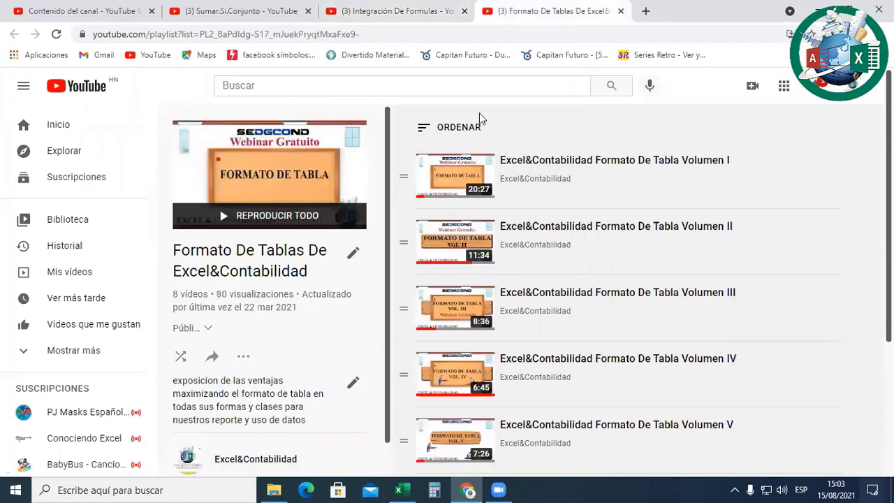
{"action": "scroll", "coordinate": [539, 202], "scroll_direction": "down", "scroll_amount": 3}
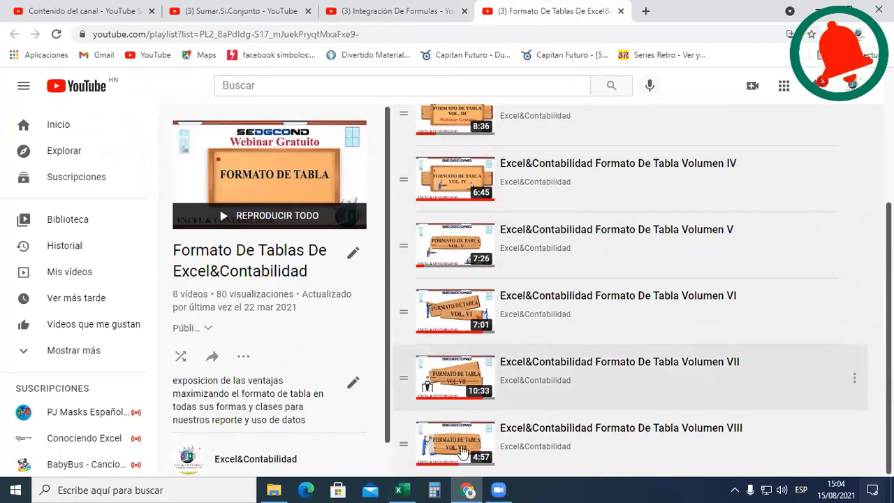
Return to the gastos vehiculo workbook in Excel and examine the three charts and the vehicle table down to gasto acumulado.
{"action": "left_click", "coordinate": [404, 489]}
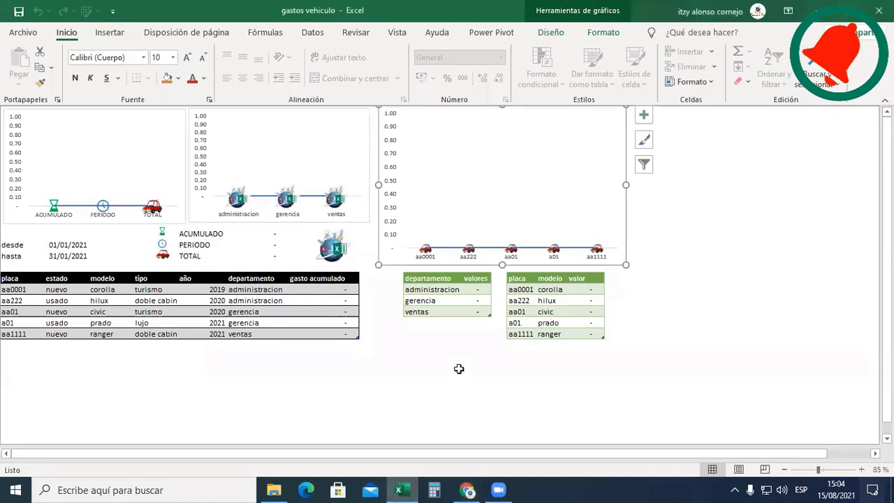
{"action": "left_click", "coordinate": [433, 378]}
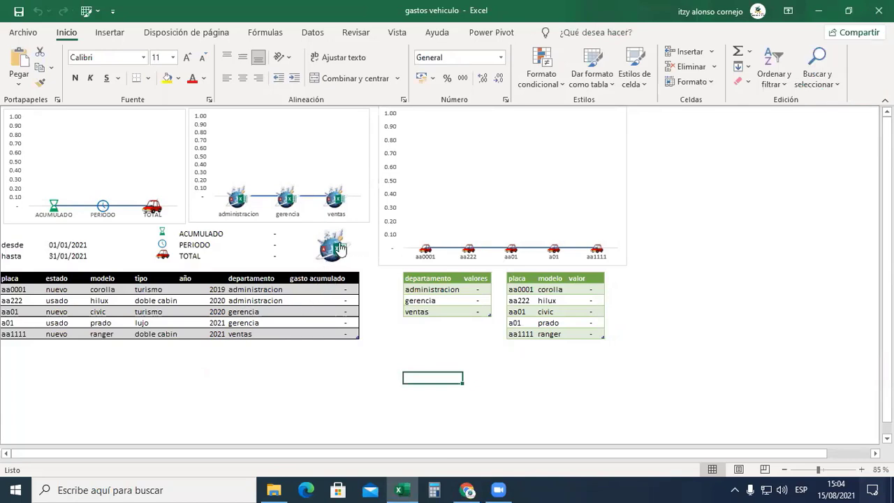
{"action": "left_click", "coordinate": [165, 138]}
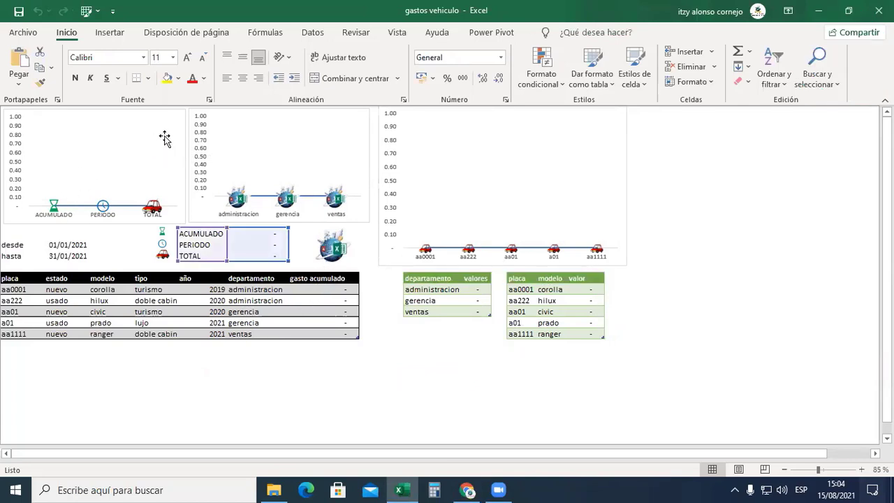
{"action": "left_click", "coordinate": [336, 134]}
{"action": "left_click", "coordinate": [529, 138]}
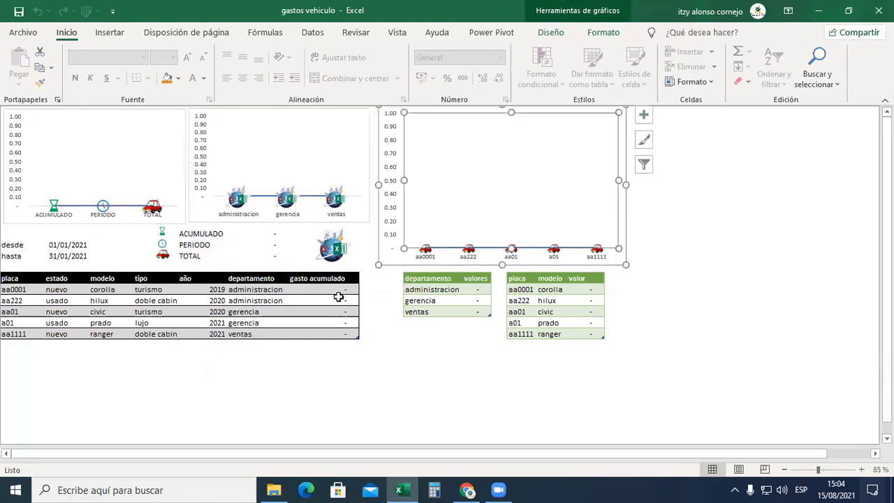
{"action": "left_click", "coordinate": [274, 299]}
{"action": "left_click_drag", "start_coordinate": [6, 278], "coordinate": [320, 329]}
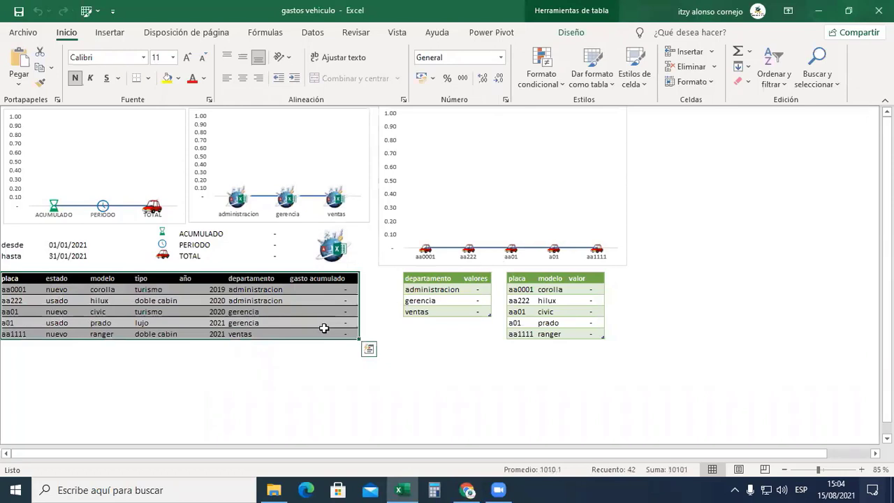
{"action": "left_click", "coordinate": [344, 336]}
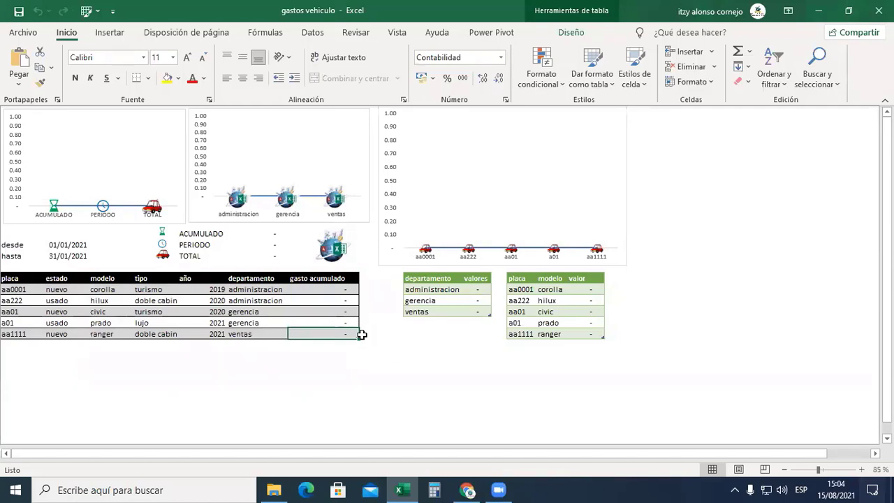
{"action": "left_click", "coordinate": [9, 279]}
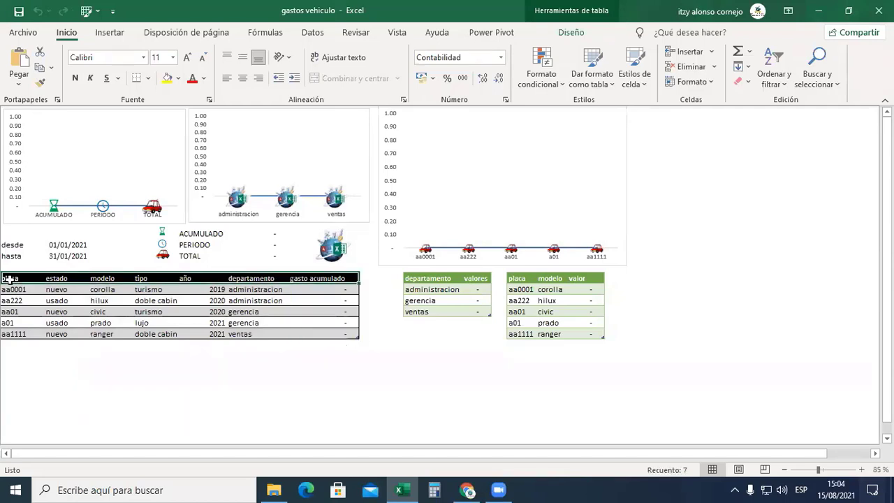
{"action": "left_click", "coordinate": [341, 334]}
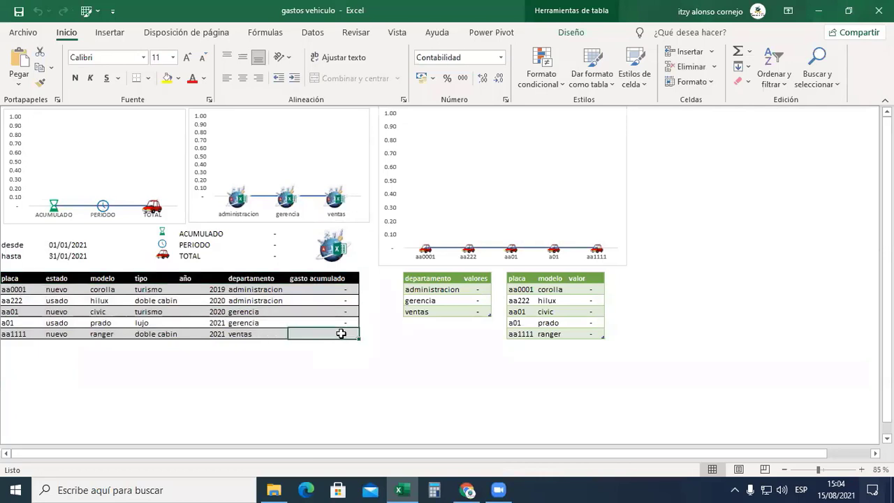
Follow the linked logo to the movimiento sheet, view its empty expense table, and return to the vehicle sheet.
{"action": "left_click", "coordinate": [341, 255]}
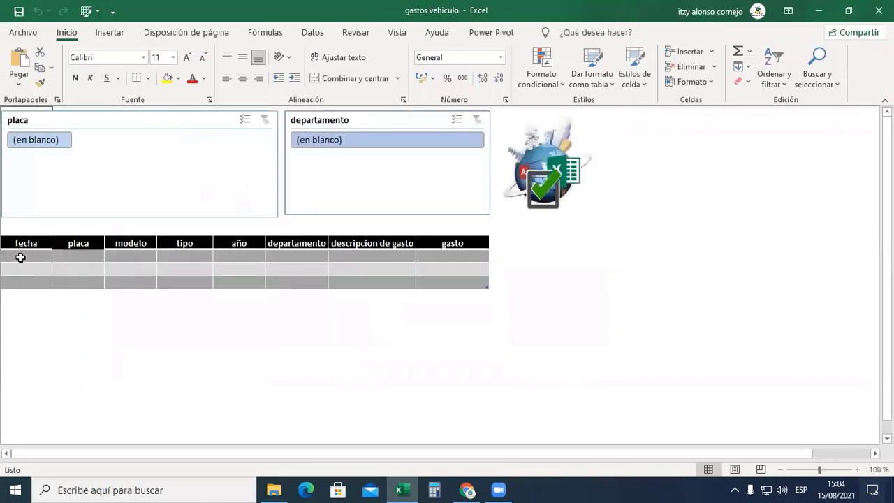
{"action": "left_click", "coordinate": [20, 258]}
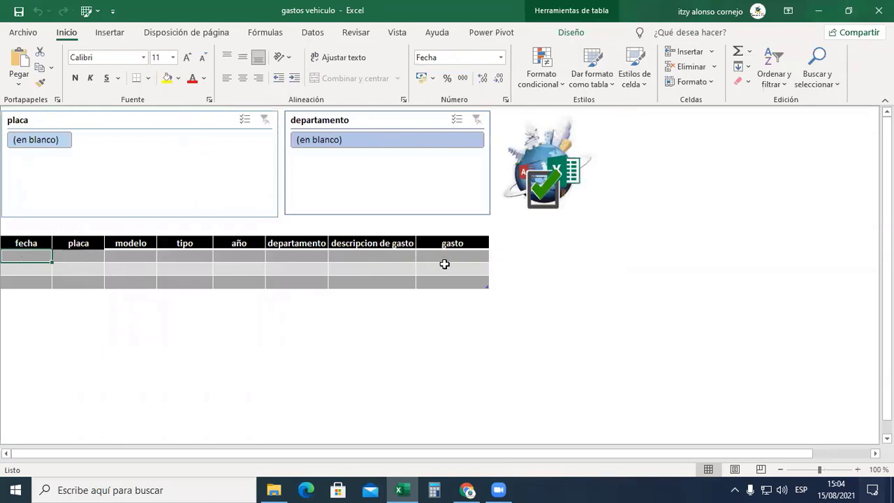
{"action": "left_click", "coordinate": [556, 187]}
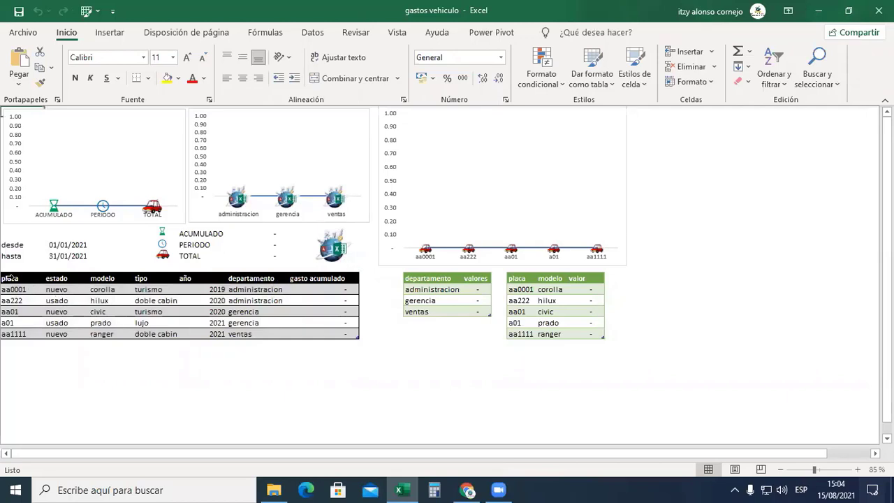
Examine the vehicle table's records, focusing on the placa aa0001 row and the estado, modelo and tipo fields.
{"action": "left_click_drag", "start_coordinate": [15, 280], "coordinate": [336, 336]}
{"action": "left_click", "coordinate": [24, 300]}
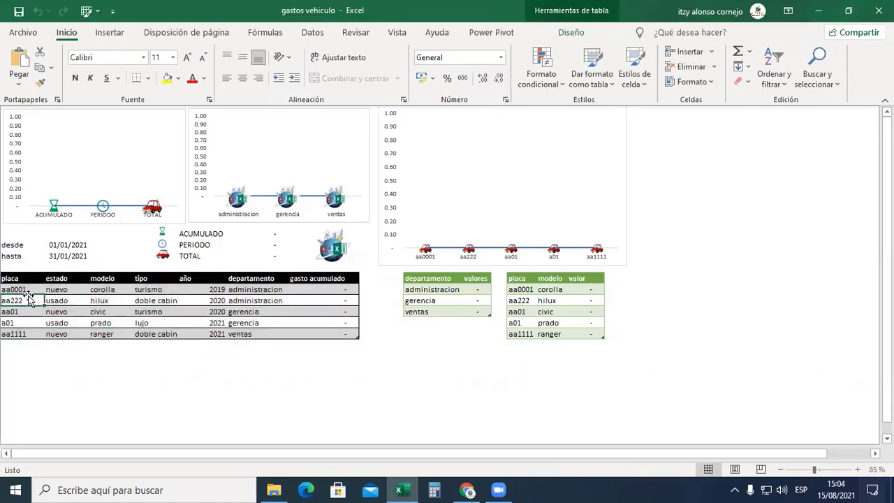
{"action": "left_click", "coordinate": [33, 287]}
{"action": "left_click", "coordinate": [53, 287]}
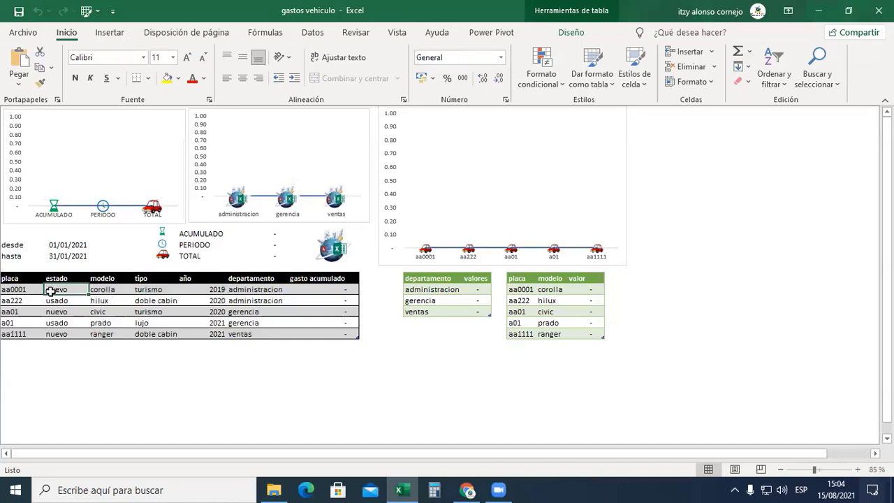
{"action": "left_click", "coordinate": [14, 289]}
{"action": "left_click_drag", "start_coordinate": [49, 289], "coordinate": [149, 289]}
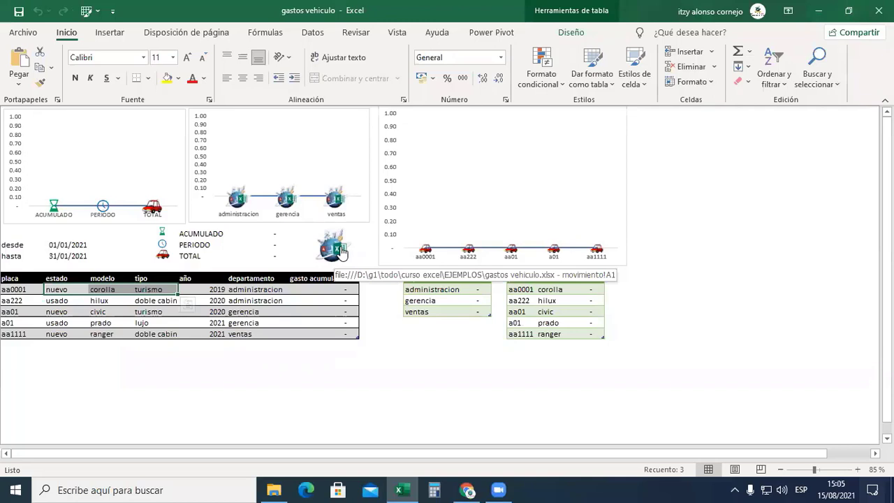
{"action": "left_click", "coordinate": [66, 300]}
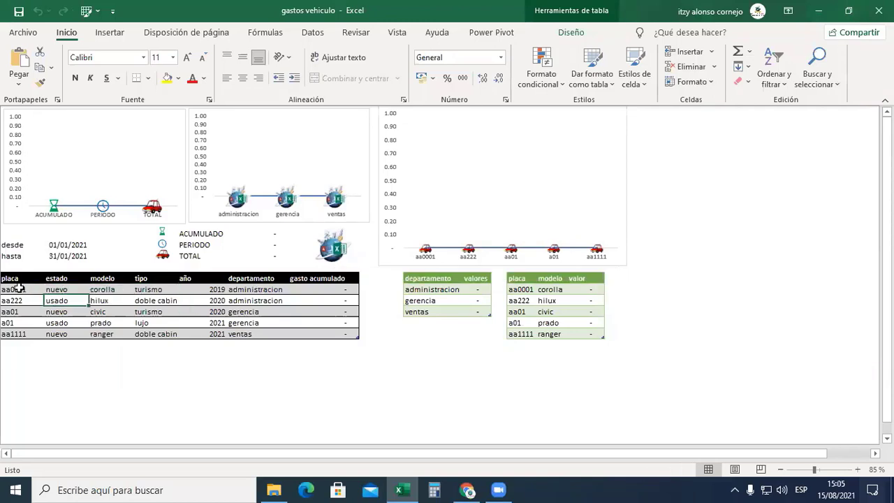
{"action": "left_click_drag", "start_coordinate": [19, 289], "coordinate": [344, 290]}
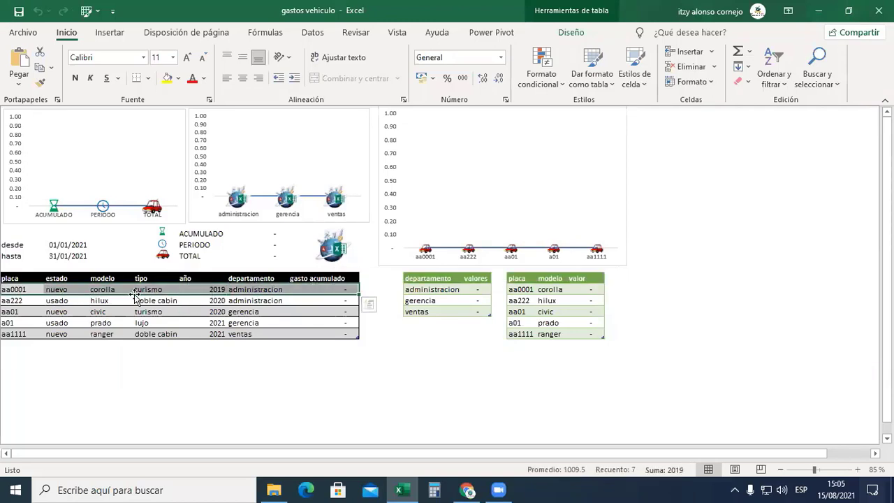
{"action": "left_click_drag", "start_coordinate": [64, 278], "coordinate": [60, 334]}
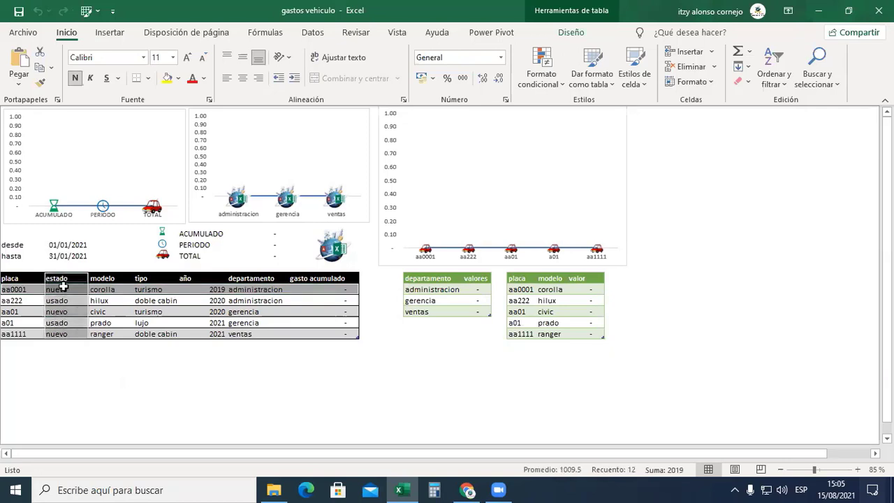
{"action": "left_click", "coordinate": [63, 288]}
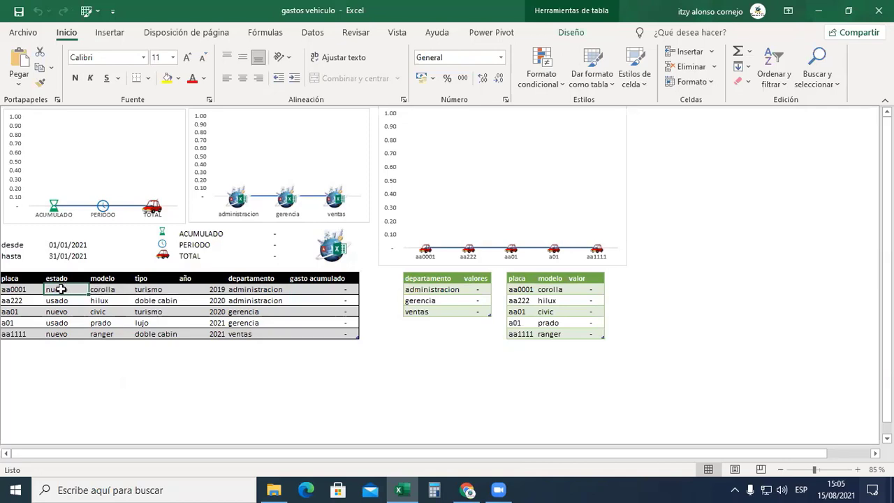
{"action": "left_click_drag", "start_coordinate": [60, 287], "coordinate": [174, 289]}
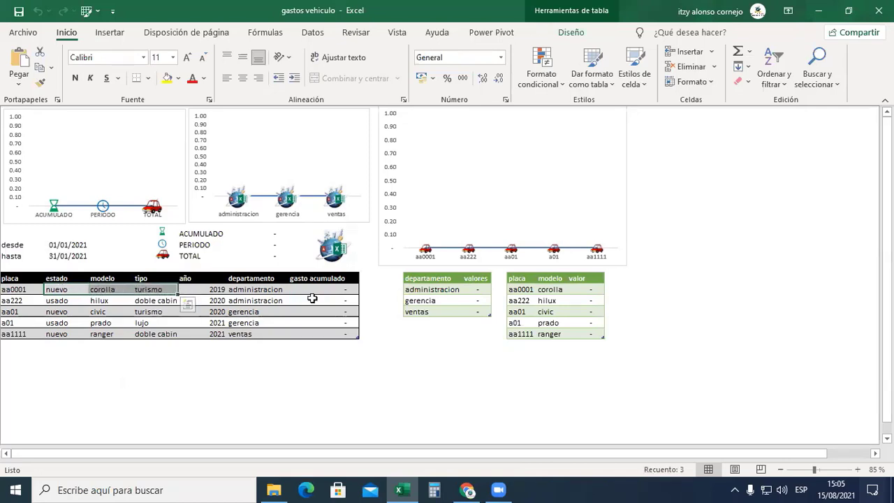
{"action": "left_click", "coordinate": [63, 289]}
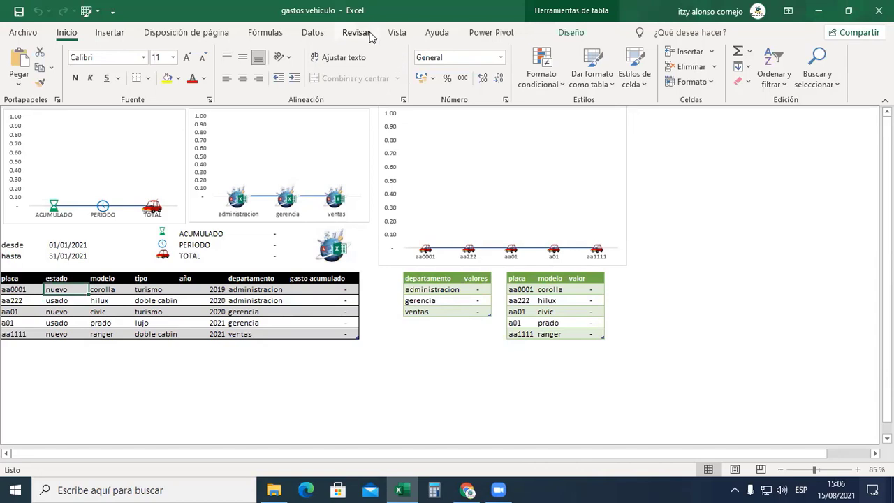
Show the row and column headings, the gridlines and the formula bar on the vehicle sheet.
{"action": "left_click", "coordinate": [397, 33]}
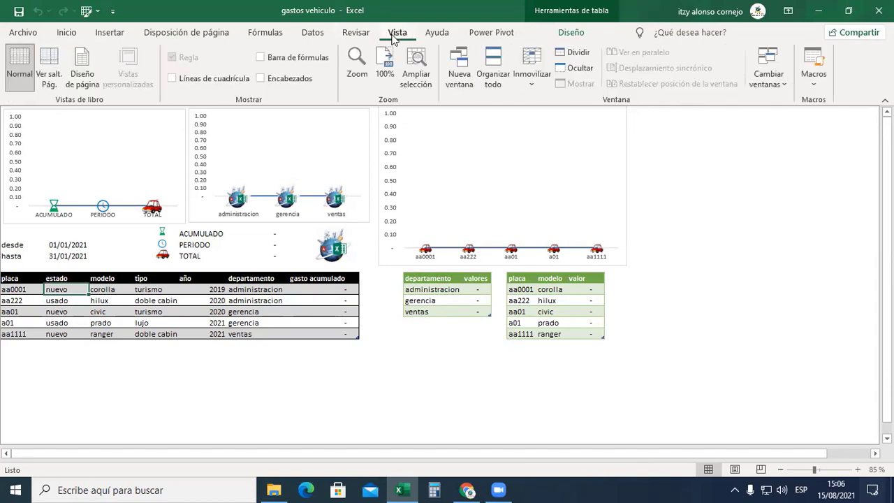
{"action": "left_click", "coordinate": [289, 79]}
{"action": "left_click", "coordinate": [214, 81]}
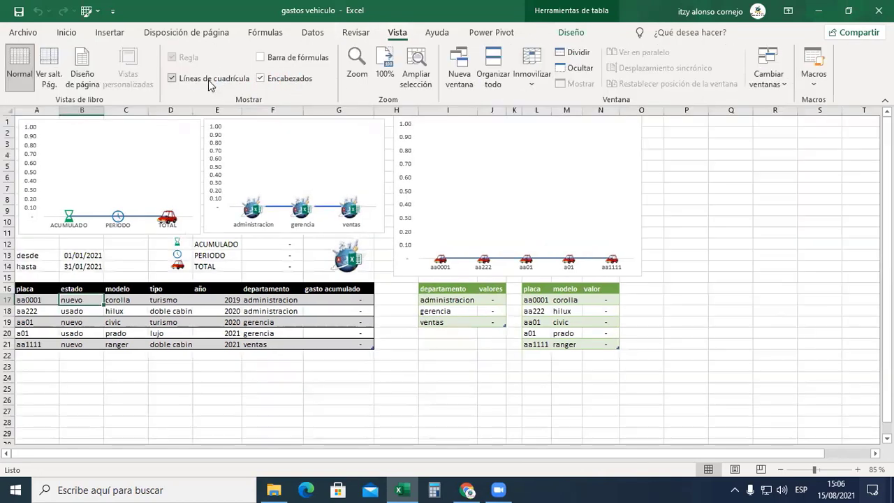
{"action": "left_click", "coordinate": [288, 62]}
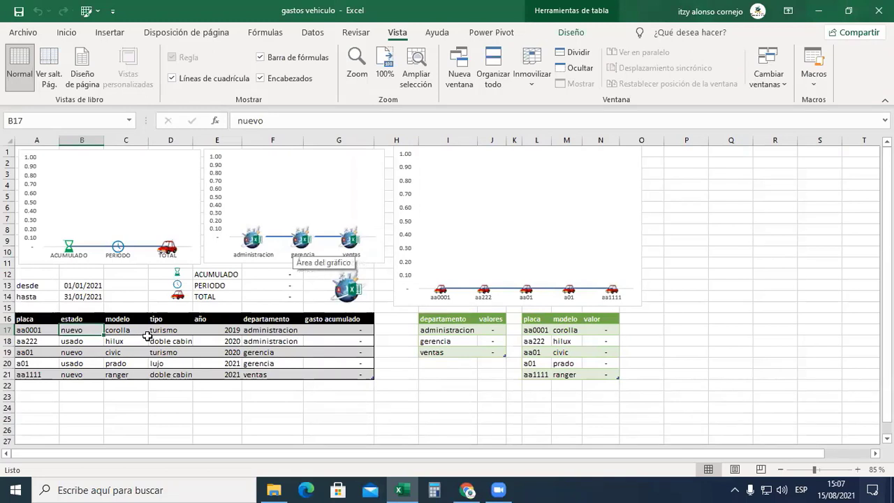
Review the aa0001 record in the vehicle table field by field, from placa to the gasto acumulado formula.
{"action": "left_click", "coordinate": [39, 330]}
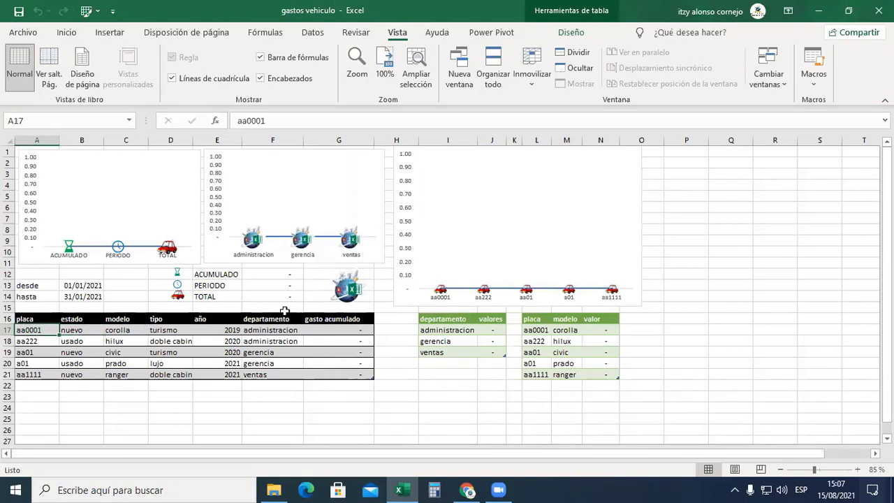
{"action": "key", "text": "Right"}
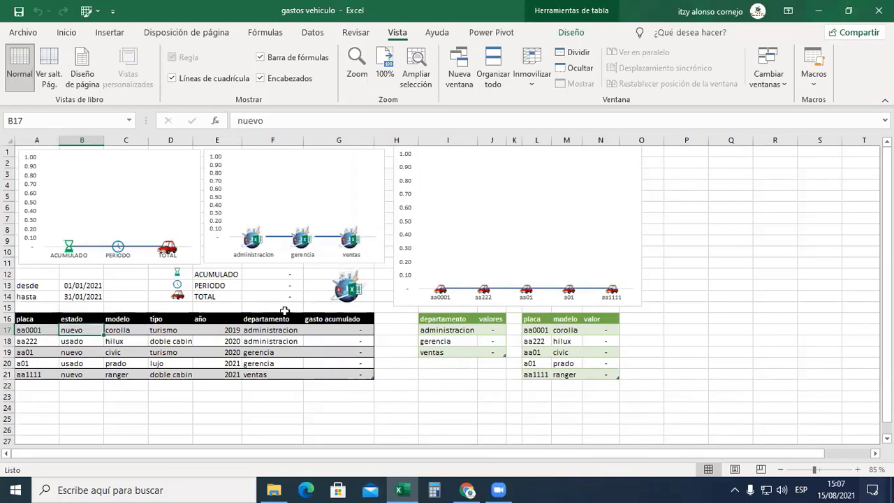
{"action": "key", "text": "Right"}
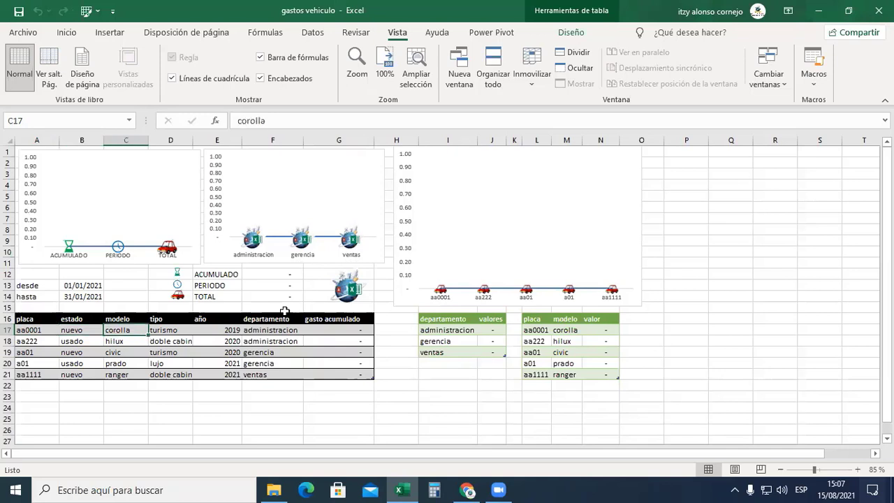
{"action": "key", "text": "Right"}
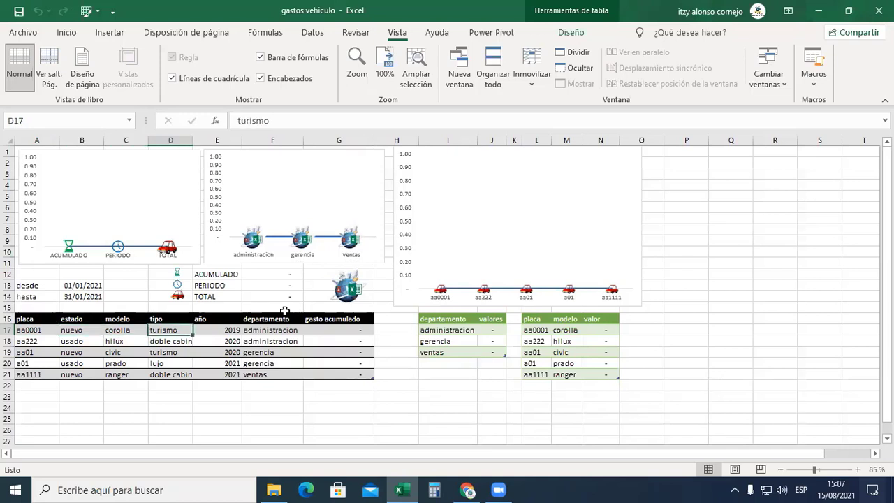
{"action": "key", "text": "Right"}
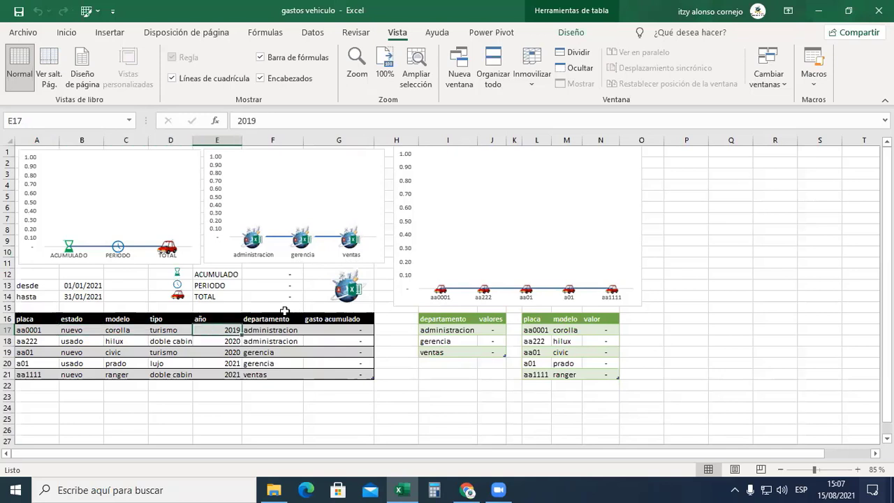
{"action": "key", "text": "Right"}
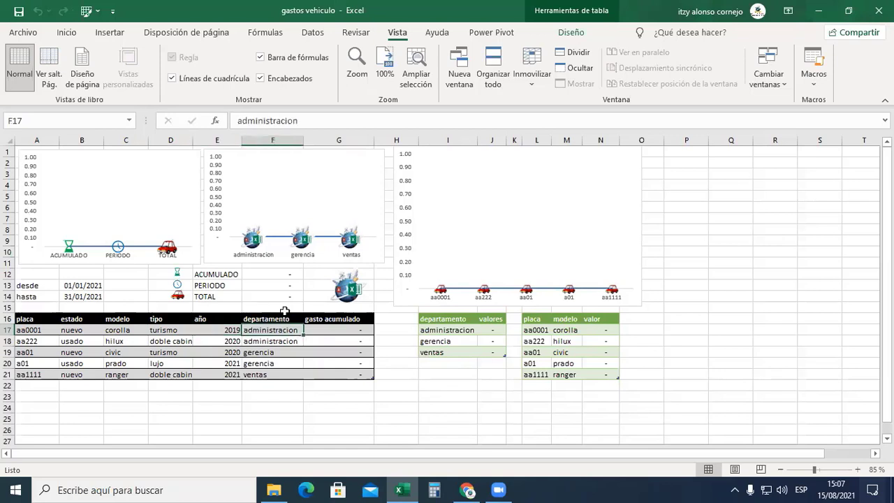
{"action": "key", "text": "Right"}
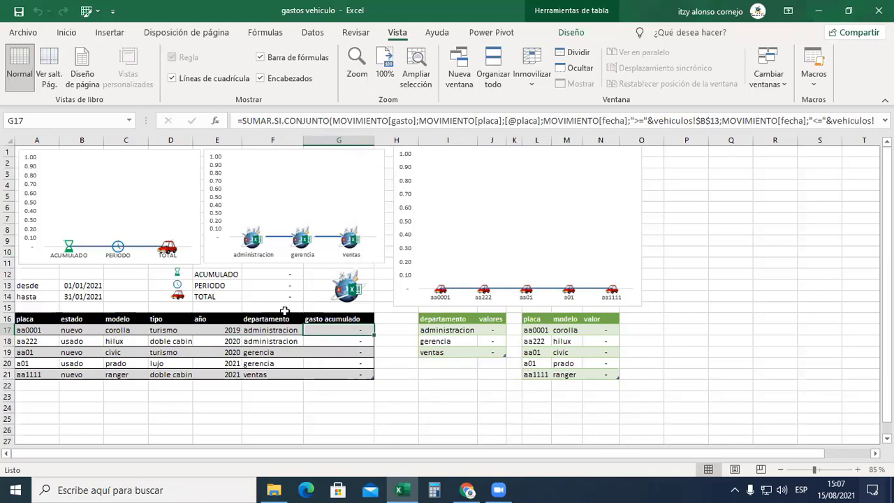
Follow the linked logo to the movimiento sheet, examine the expense table's fields from fecha to gasto, and return to the vehicle sheet.
{"action": "left_click", "coordinate": [354, 289]}
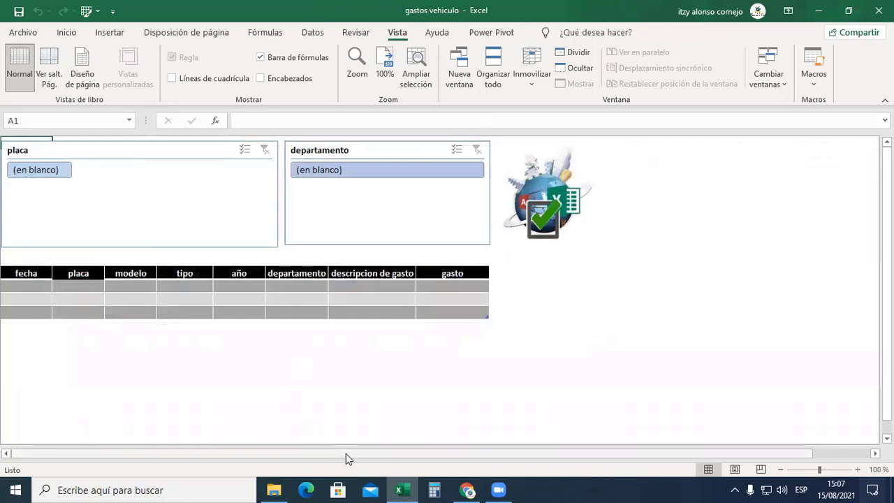
{"action": "left_click", "coordinate": [457, 349]}
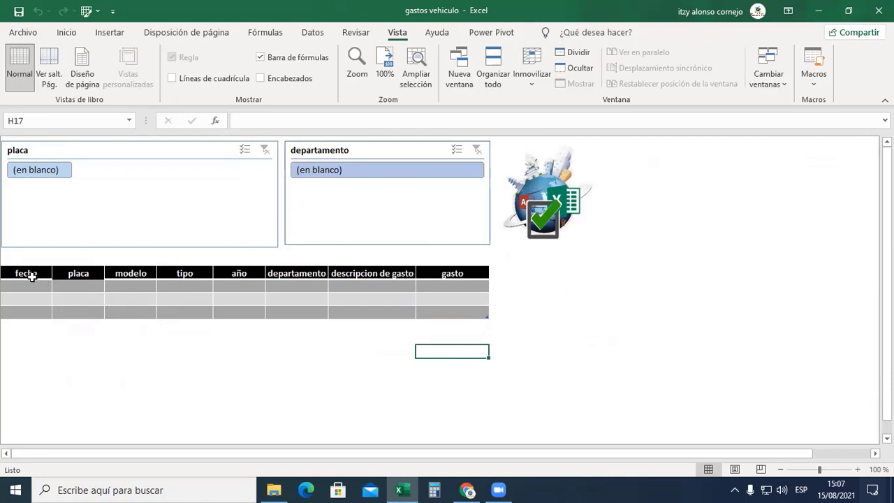
{"action": "left_click_drag", "start_coordinate": [33, 277], "coordinate": [487, 311]}
{"action": "left_click", "coordinate": [9, 287]}
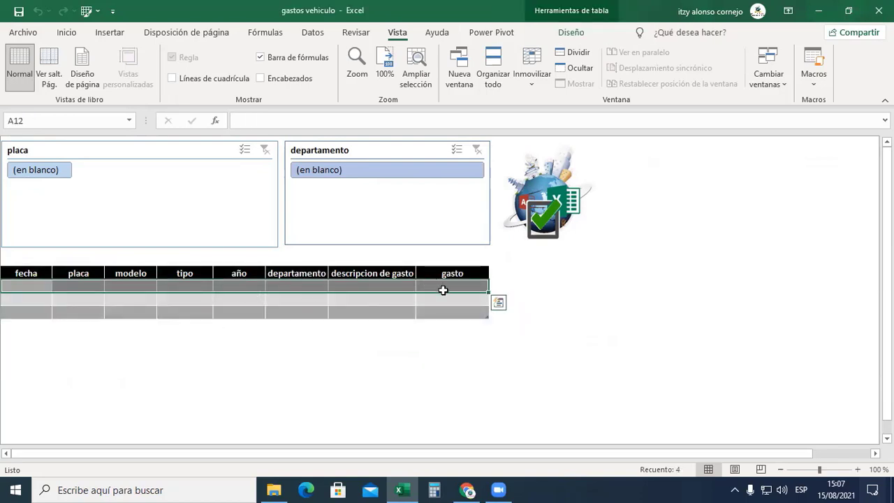
{"action": "left_click", "coordinate": [481, 284]}
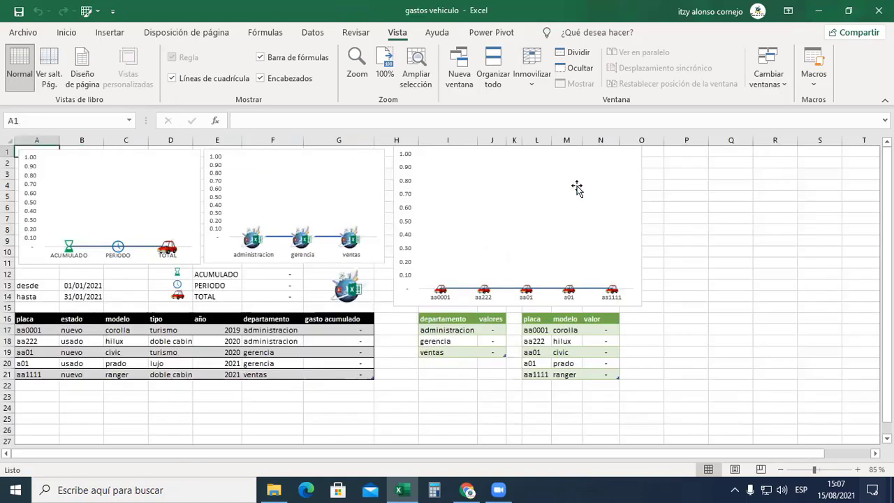
{"action": "left_click", "coordinate": [577, 189]}
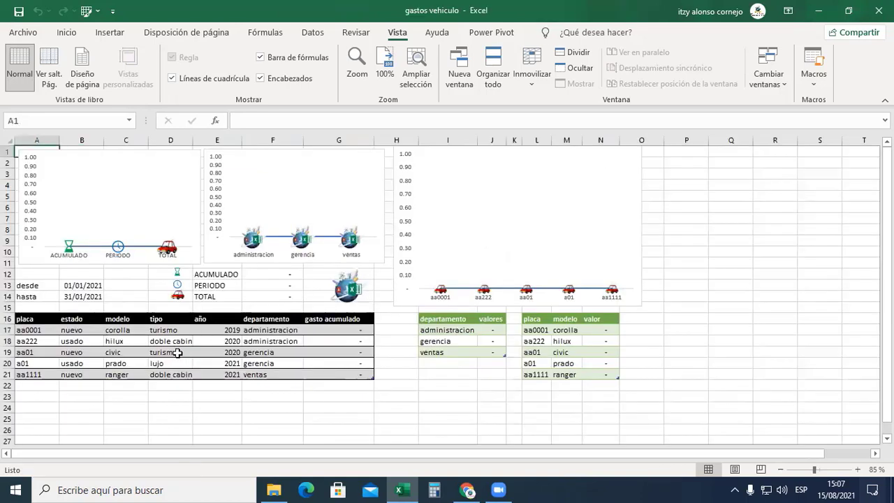
Start the first expense record on the movimiento sheet with fecha 01/01/2021 and placa aa0001, the first plate in the vehicle table.
{"action": "left_click", "coordinate": [43, 333]}
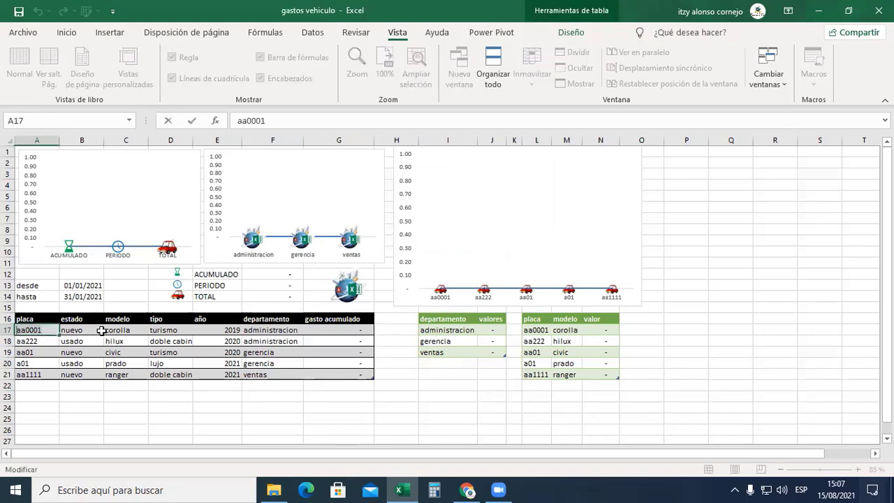
{"action": "left_click", "coordinate": [340, 299]}
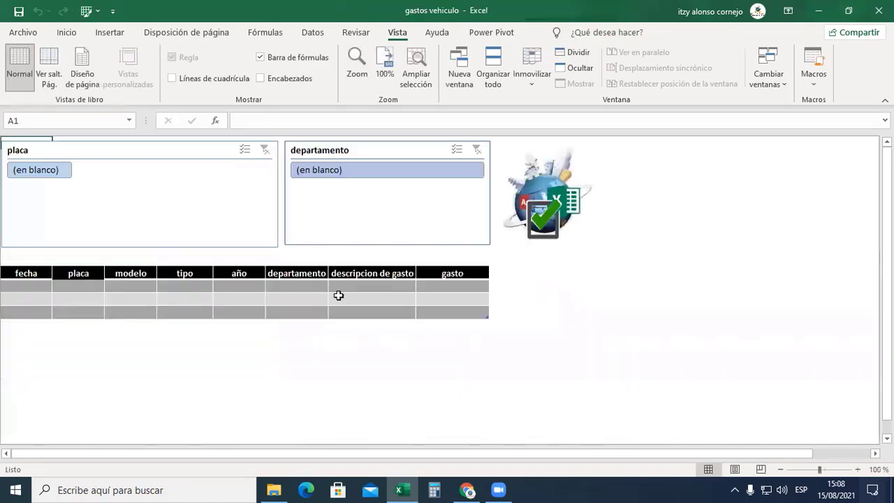
{"action": "left_click", "coordinate": [35, 288]}
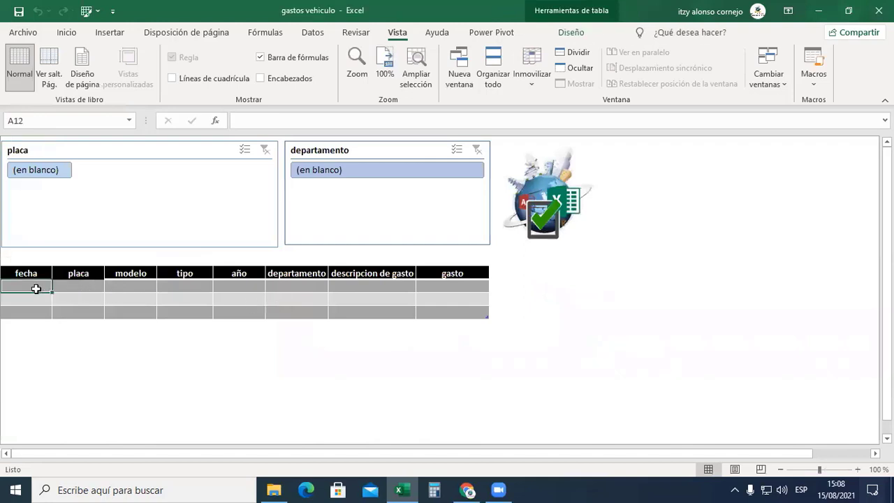
{"action": "type", "text": "1-"}
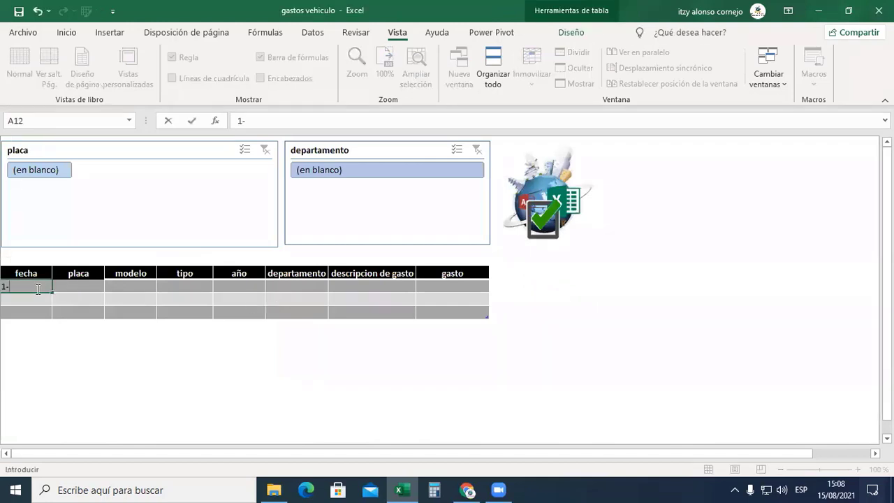
{"action": "type", "text": "1-2021"}
{"action": "key", "text": "Tab"}
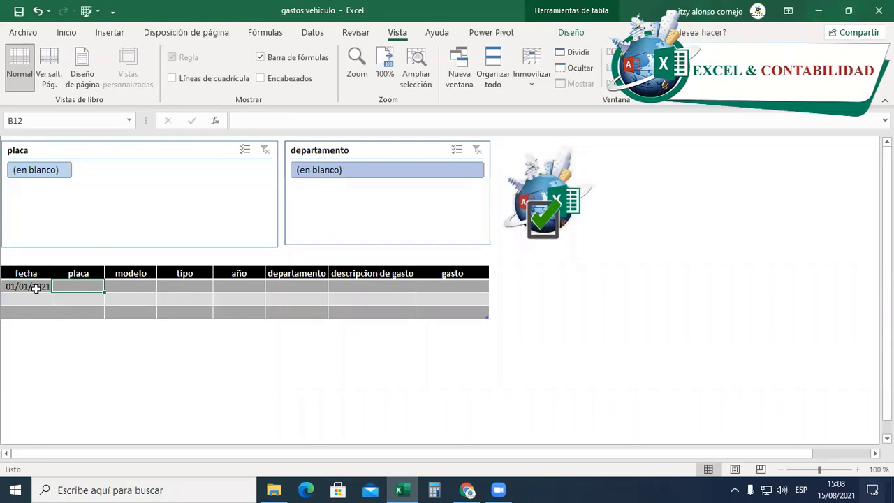
{"action": "type", "text": "aa0001"}
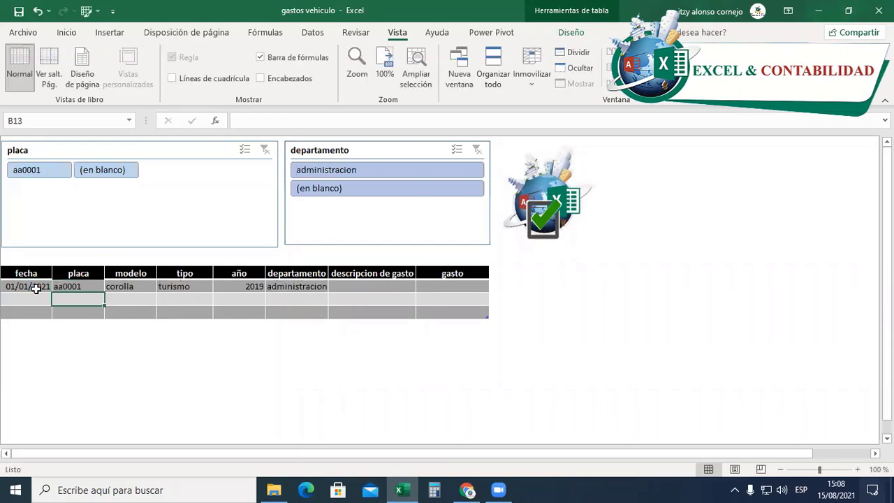
{"action": "key", "text": "Up"}
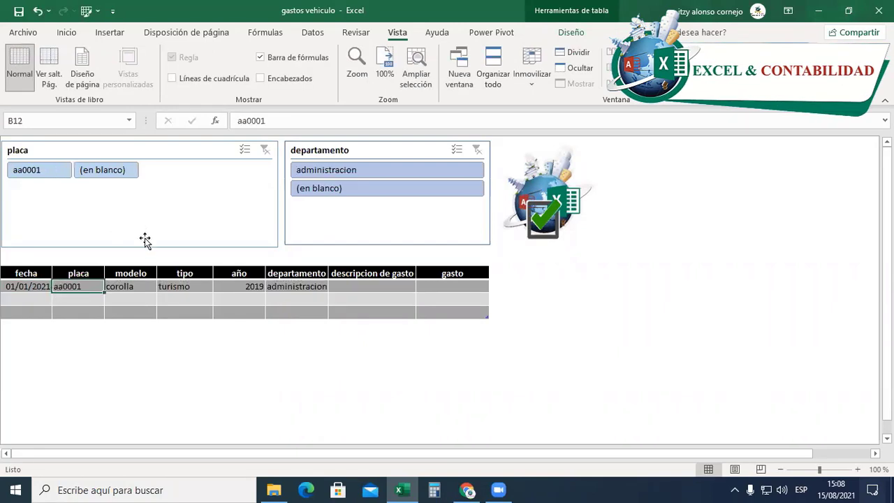
Inspect the first expense record's tipo and departamento lookup formulas and compare its departamento with the aa0001 row on the vehicle sheet.
{"action": "left_click", "coordinate": [546, 213]}
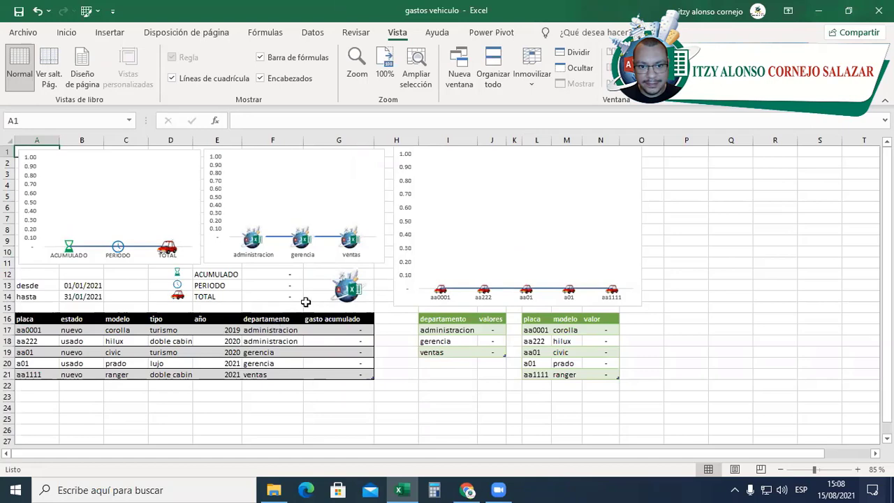
{"action": "left_click", "coordinate": [345, 292]}
{"action": "left_click", "coordinate": [218, 292]}
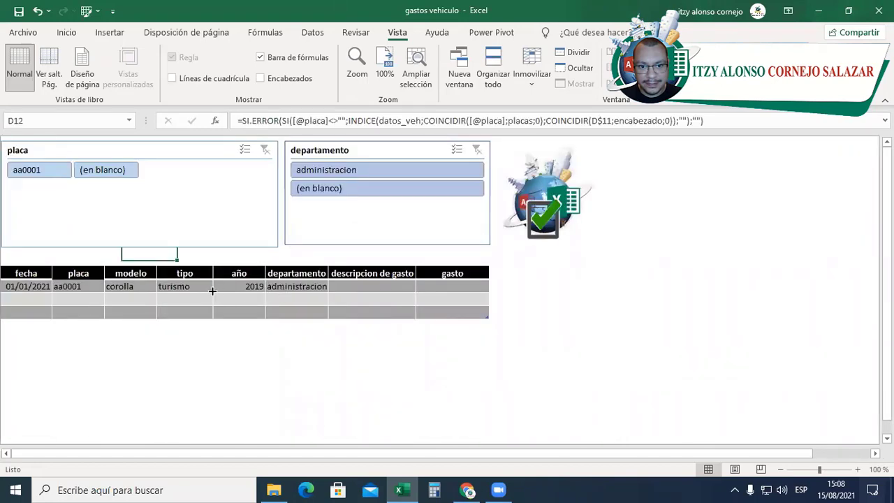
{"action": "left_click", "coordinate": [293, 289]}
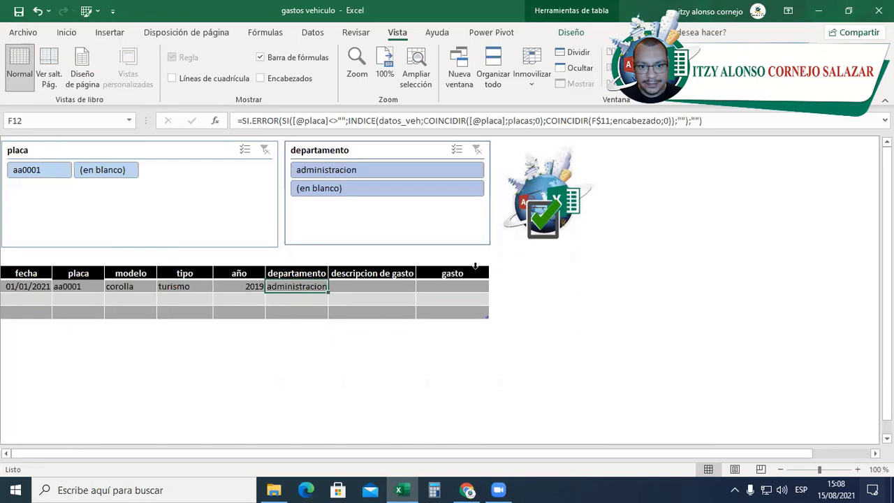
{"action": "left_click", "coordinate": [555, 207]}
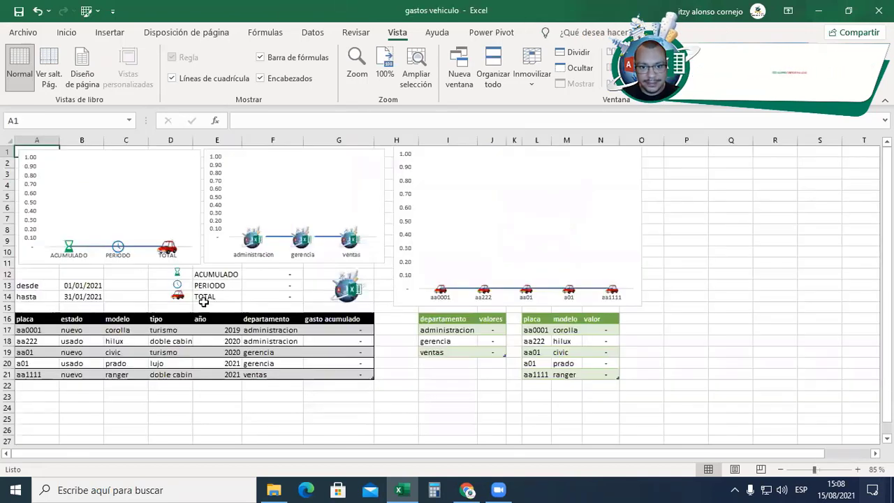
{"action": "left_click", "coordinate": [272, 338]}
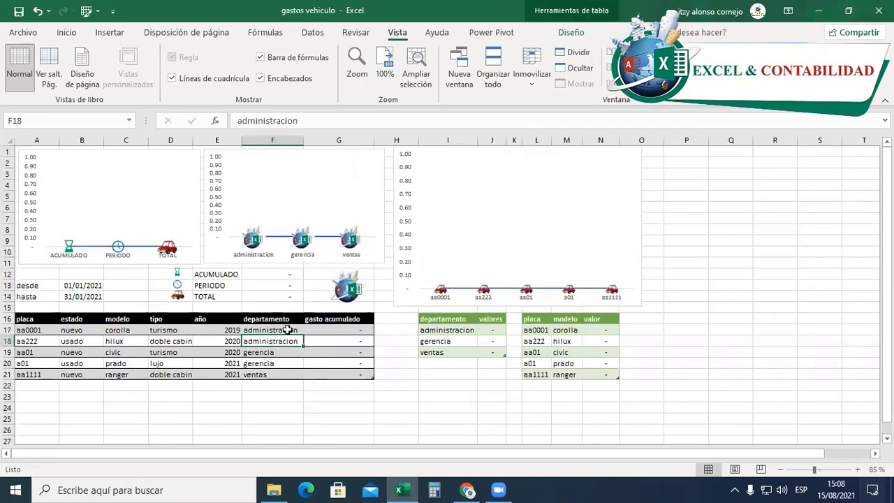
{"action": "left_click", "coordinate": [287, 330]}
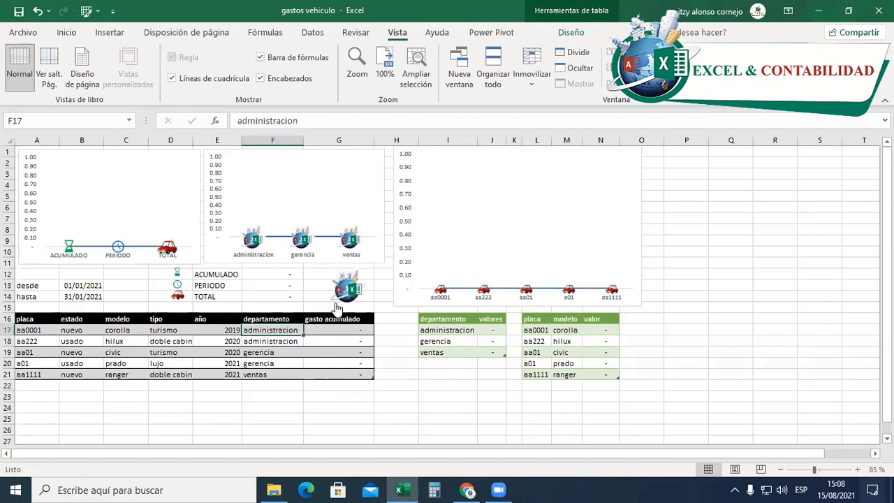
Complete the first expense record on the movimiento sheet with descripcion de gasto combustibles and gasto 1500.
{"action": "left_click", "coordinate": [352, 286]}
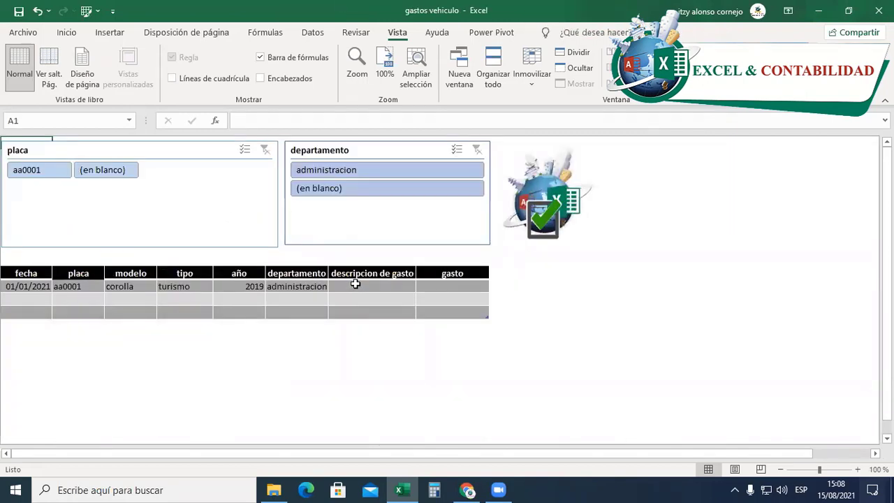
{"action": "left_click", "coordinate": [360, 286]}
{"action": "type", "text": "co"}
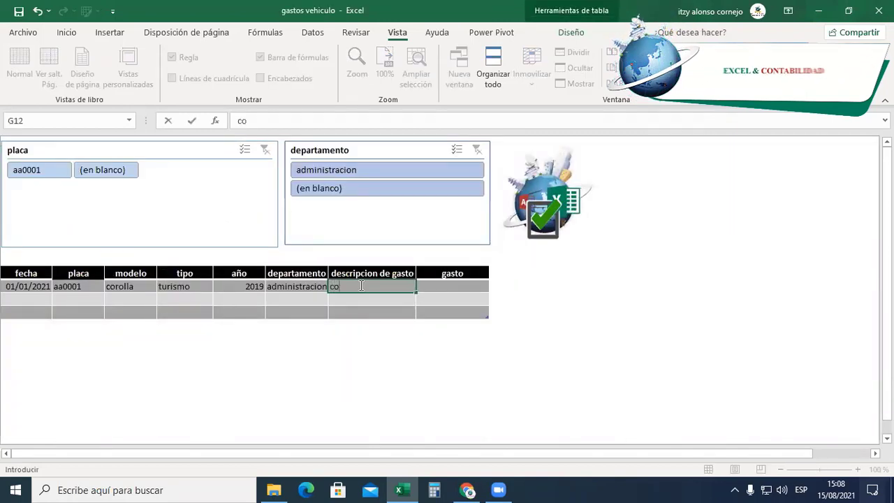
{"action": "type", "text": "mbustibles"}
{"action": "key", "text": "Tab"}
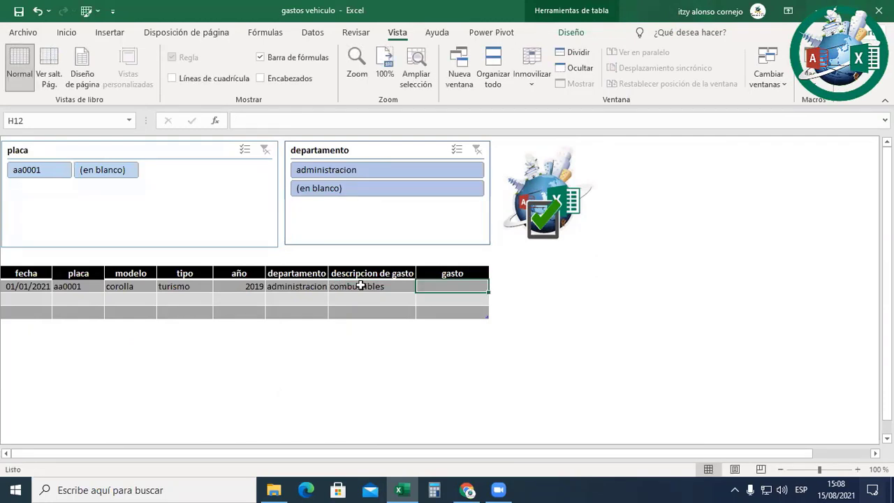
{"action": "type", "text": "1500"}
{"action": "key", "text": "Return"}
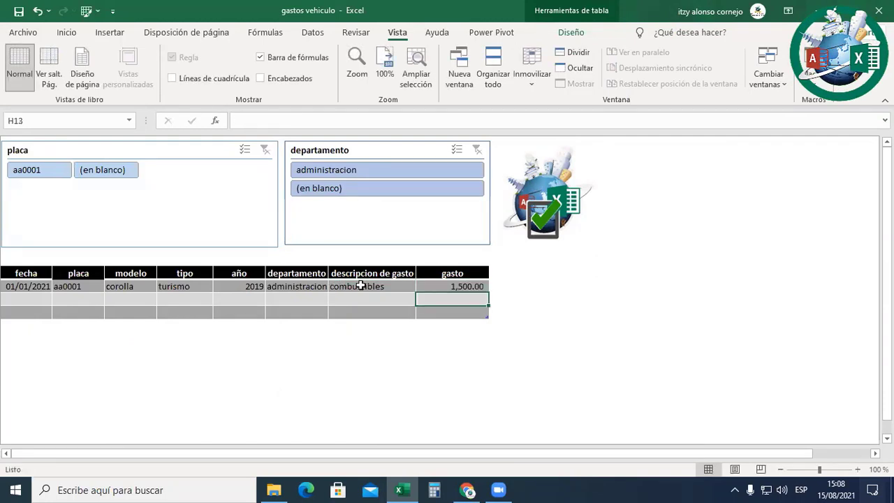
Start a second expense record by copying the first row's fecha 01/01/2021 and placa aa0001 into the row below.
{"action": "left_click", "coordinate": [24, 293]}
{"action": "key", "text": "Up"}
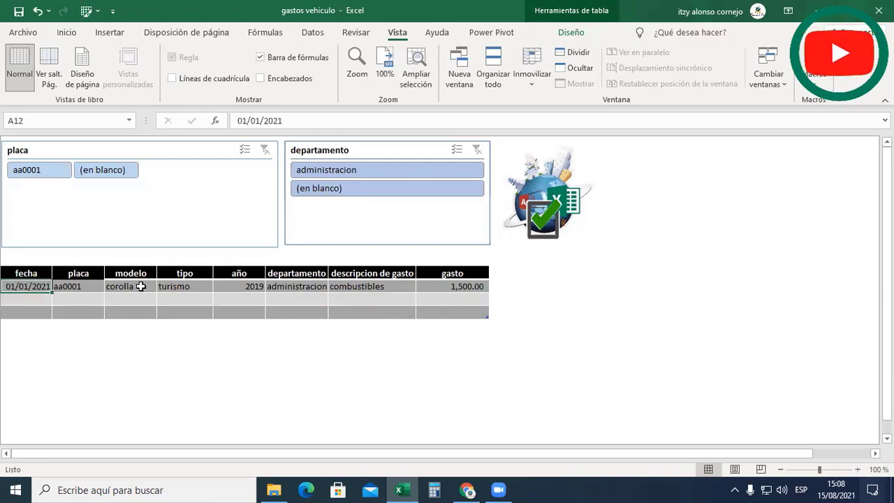
{"action": "key", "text": "ctrl+c"}
{"action": "key", "text": "Down"}
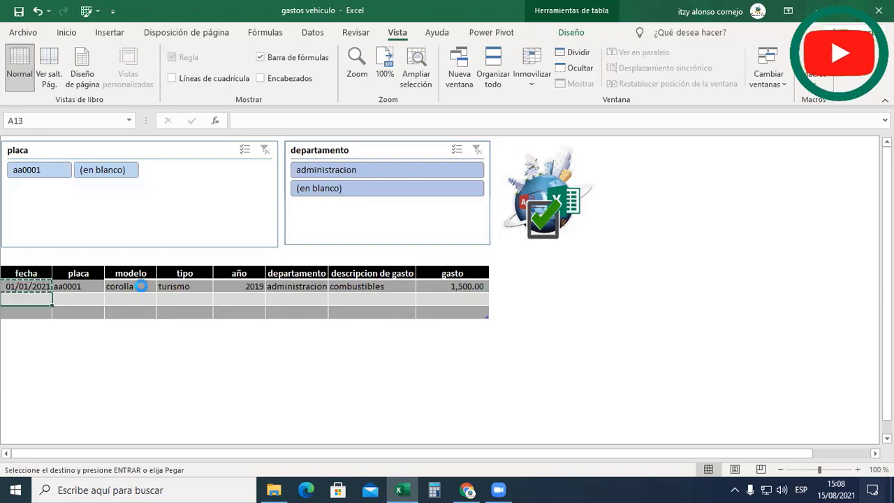
{"action": "key", "text": "Return"}
{"action": "key", "text": "Tab"}
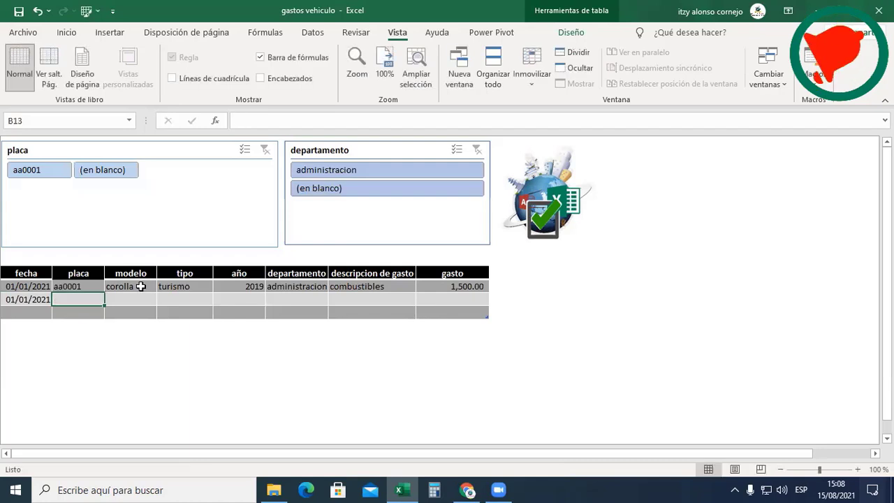
{"action": "key", "text": "Up"}
{"action": "key", "text": "F2"}
{"action": "key", "text": "ctrl+c"}
{"action": "key", "text": "Return"}
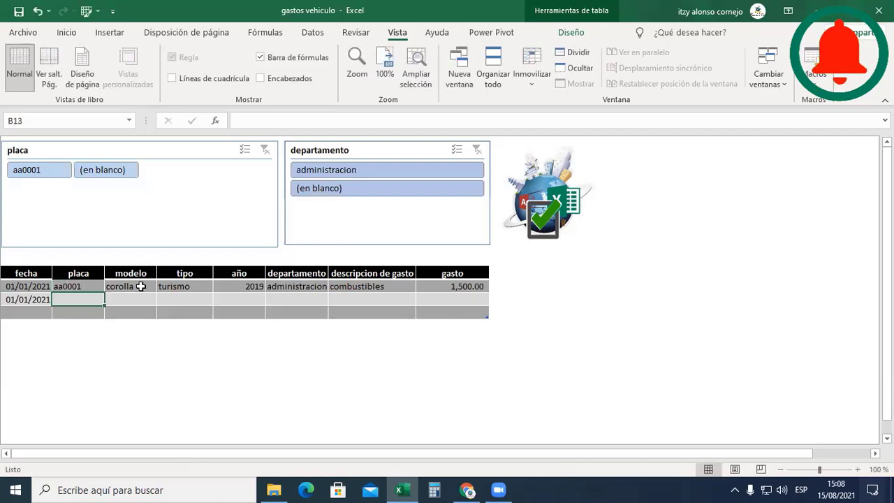
{"action": "key", "text": "ctrl+v"}
Complete the second expense record, for placa aa0001, with descripcion de gasto repuestos and gasto 250.
{"action": "key", "text": "Tab"}
{"action": "key", "text": "Tab"}
{"action": "key", "text": "Tab"}
{"action": "key", "text": "Tab"}
{"action": "key", "text": "Tab"}
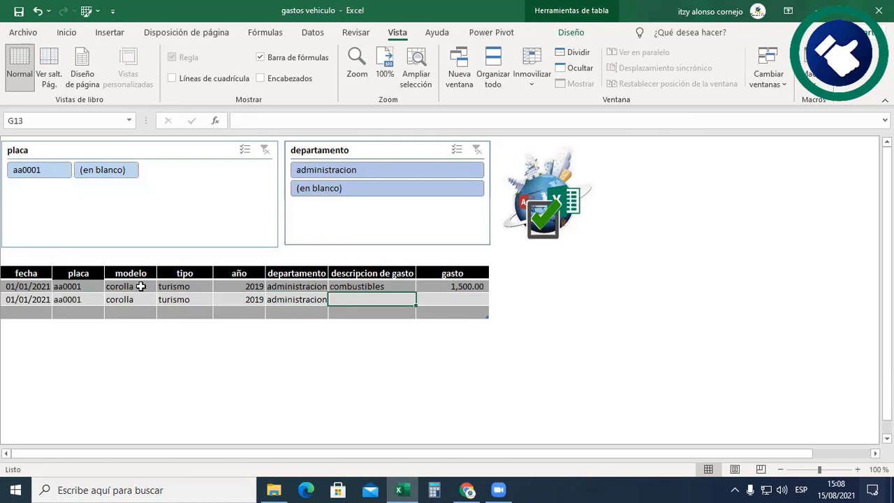
{"action": "type", "text": "rep"}
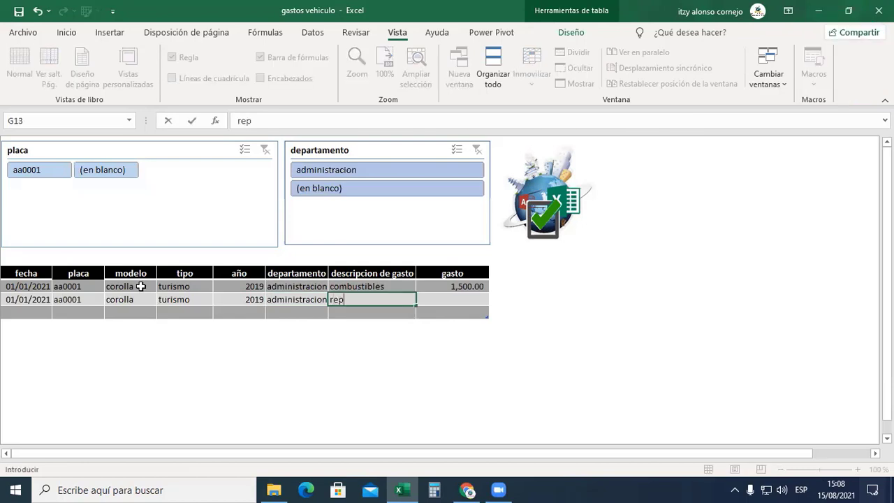
{"action": "type", "text": "uestos"}
{"action": "key", "text": "Tab"}
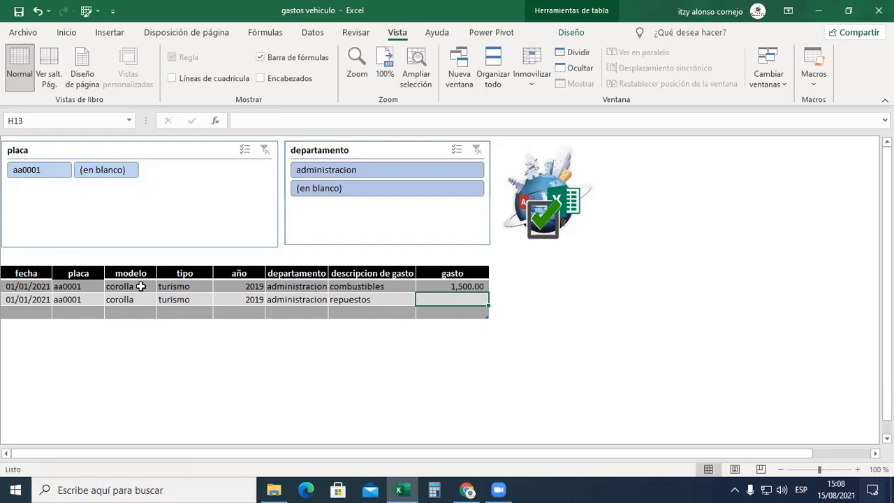
{"action": "type", "text": "250"}
{"action": "key", "text": "Return"}
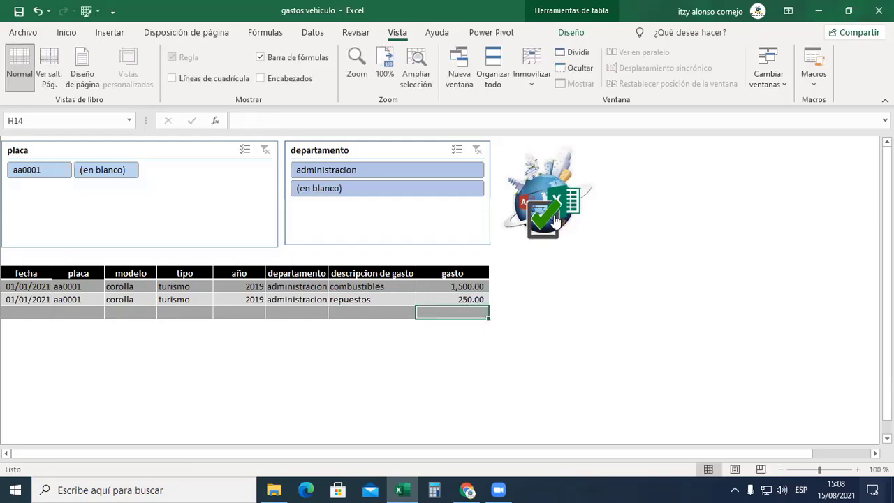
Widen the valores column of the departamento summary table on the vehicle sheet so its amounts fit.
{"action": "left_click_drag", "start_coordinate": [24, 287], "coordinate": [24, 302]}
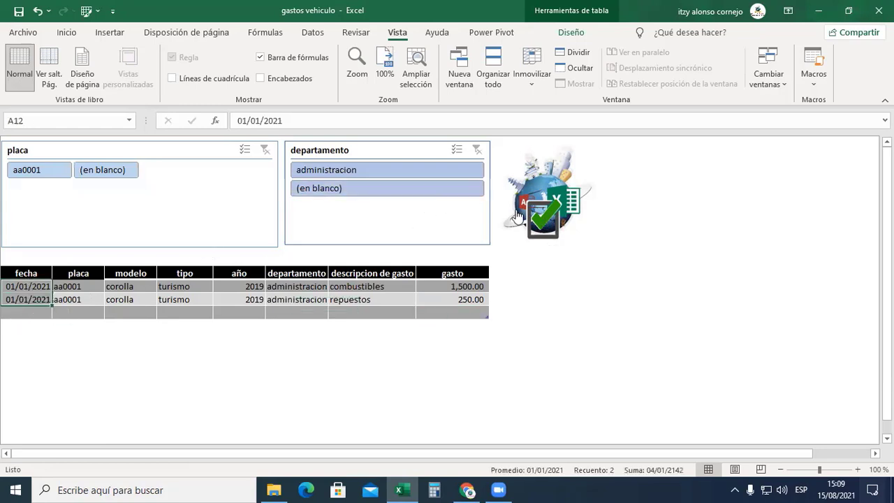
{"action": "left_click", "coordinate": [541, 208]}
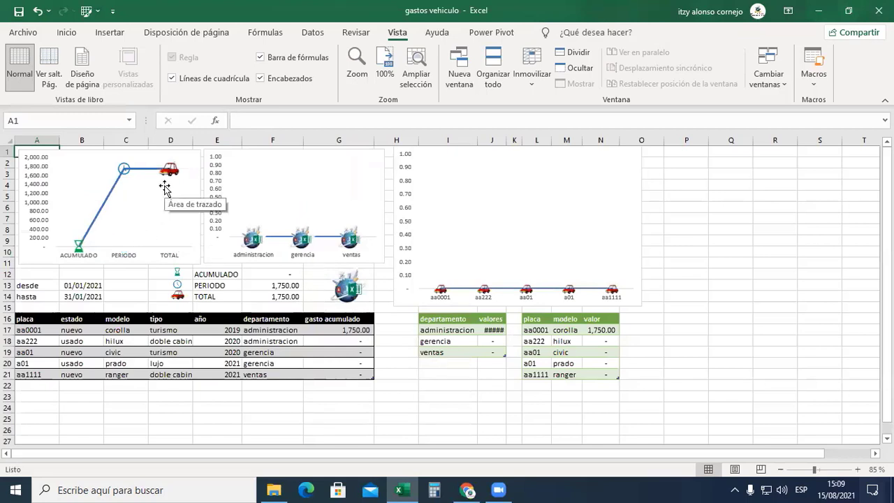
{"action": "left_click", "coordinate": [472, 340]}
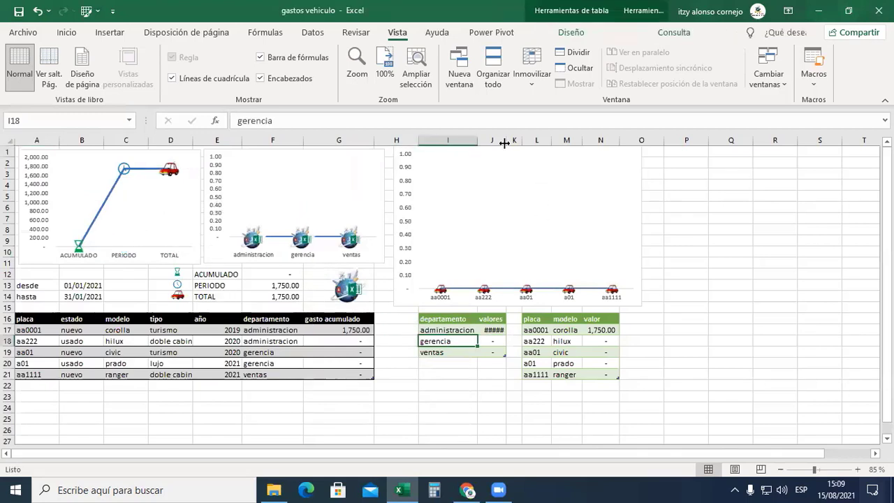
{"action": "left_click_drag", "start_coordinate": [506, 140], "coordinate": [515, 141]}
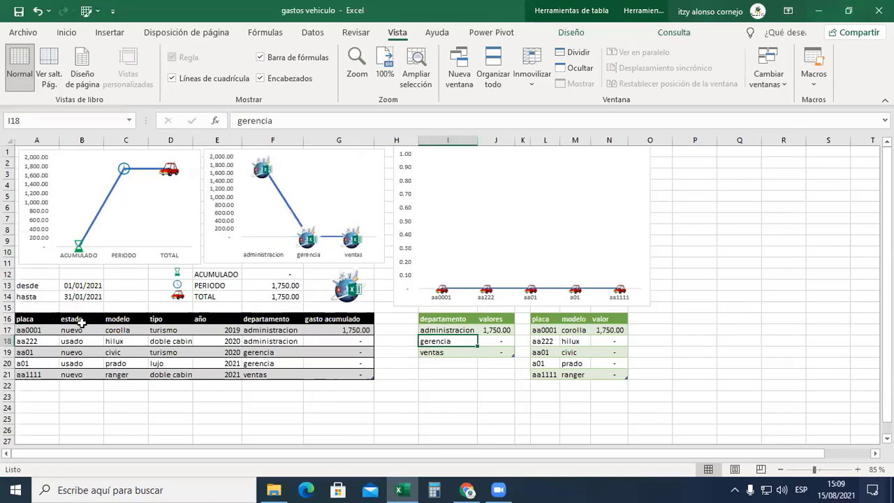
Check the desde and hasta dates on the vehicle sheet and set the second expense record's fecha to 01/02/2021 on the movimiento sheet.
{"action": "left_click", "coordinate": [74, 285]}
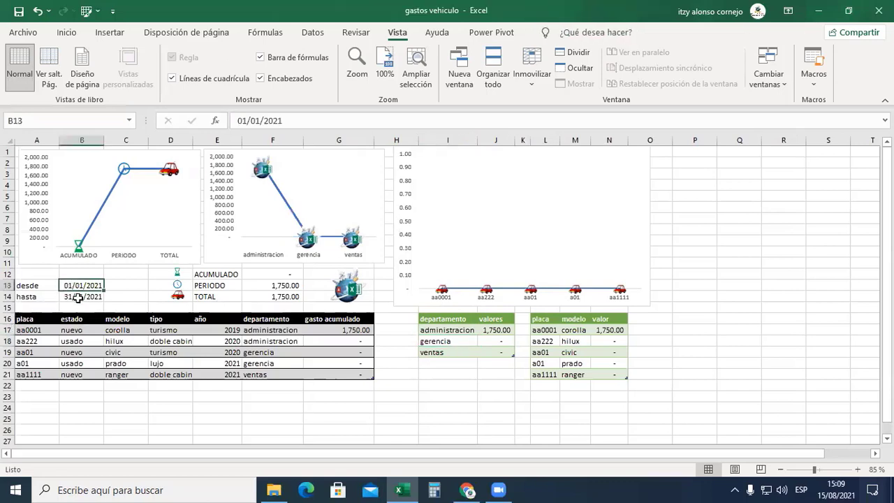
{"action": "left_click", "coordinate": [81, 299]}
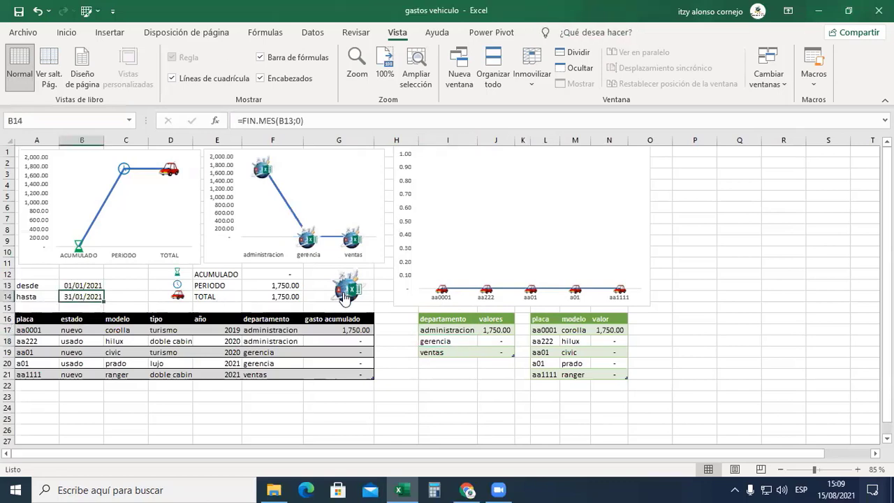
{"action": "left_click", "coordinate": [345, 297]}
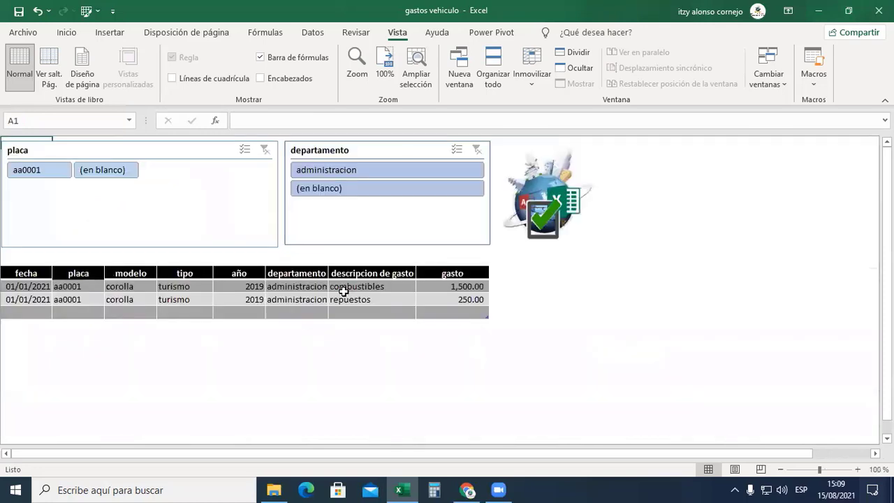
{"action": "left_click", "coordinate": [16, 305]}
{"action": "key", "text": "F2"}
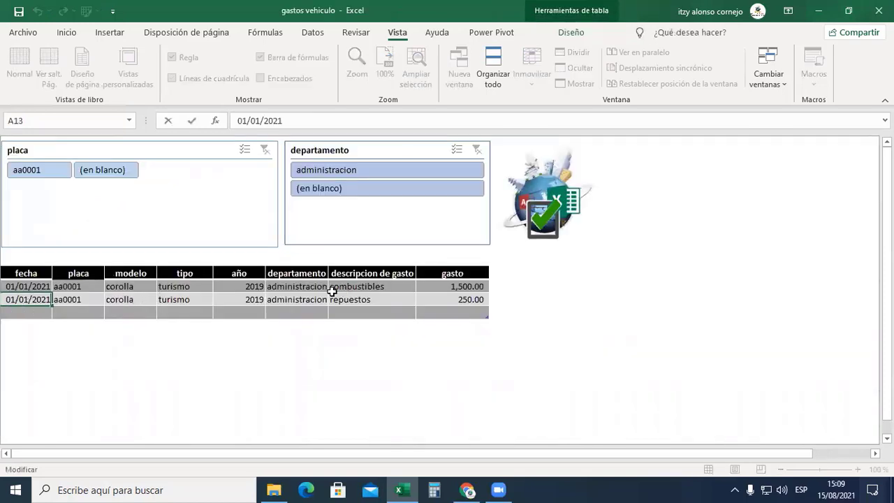
{"action": "key", "text": "Delete"}
{"action": "type", "text": "2"}
{"action": "key", "text": "Return"}
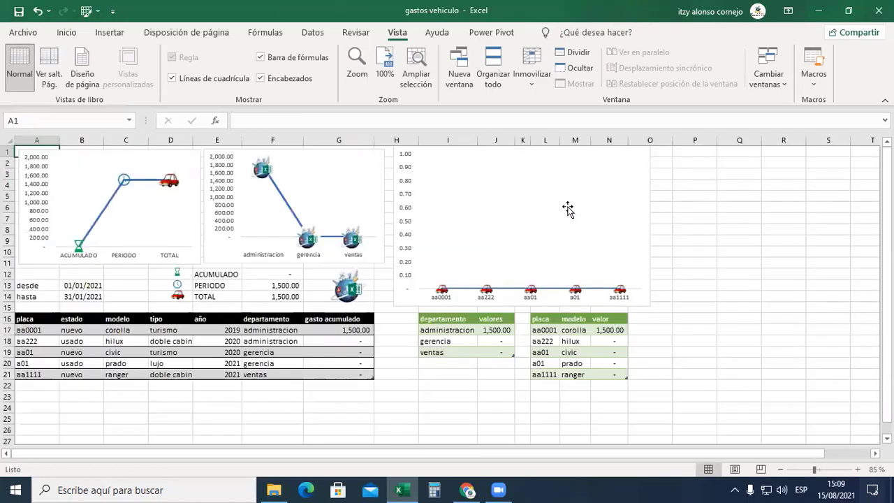
Examine the gasto acumulado of aa0001 on the vehicle sheet together with the desde and hasta dates its formula uses.
{"action": "left_click", "coordinate": [568, 209]}
{"action": "left_click", "coordinate": [365, 329]}
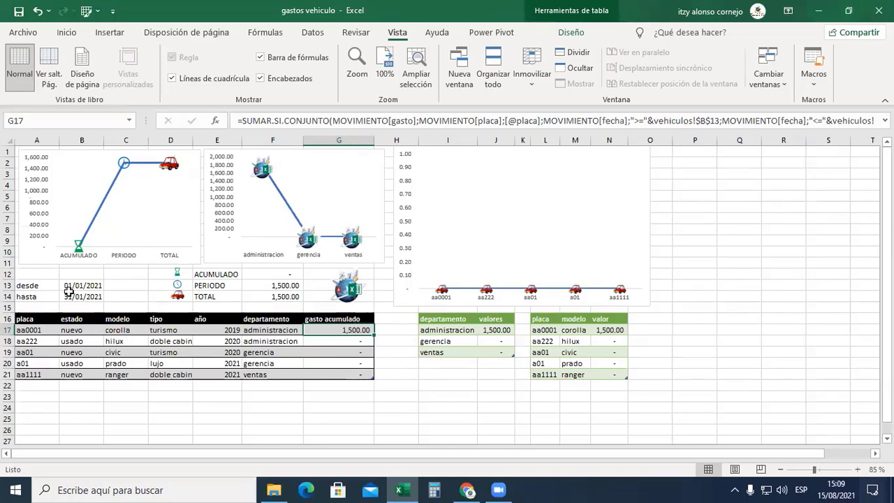
{"action": "left_click_drag", "start_coordinate": [69, 292], "coordinate": [69, 288]}
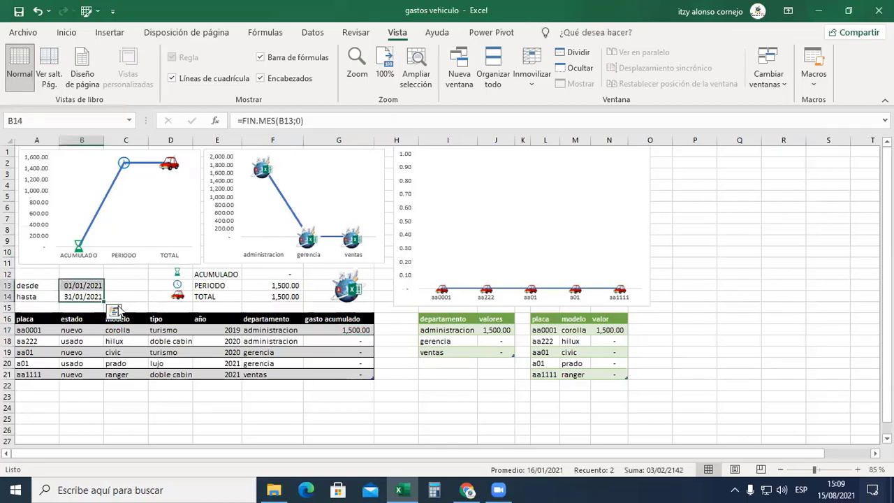
{"action": "left_click", "coordinate": [362, 332]}
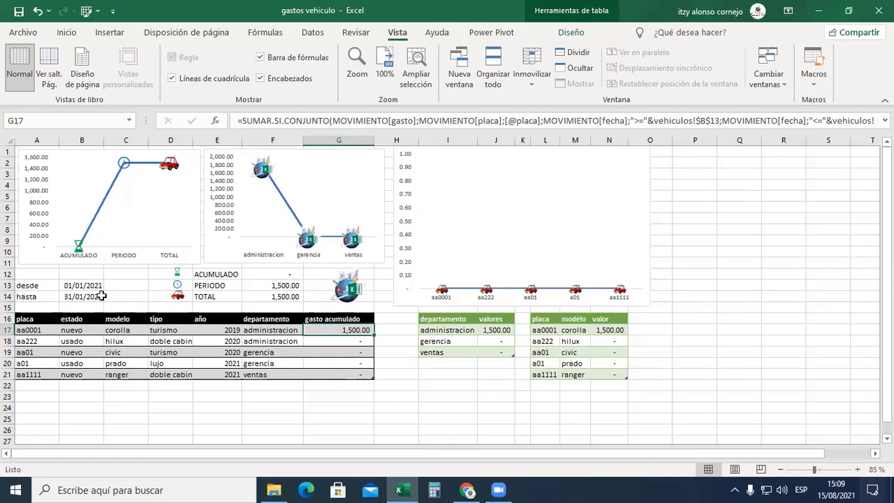
Examine the desde date and the fecha_inicial and meses arguments of the hasta date's FIN.MES formula.
{"action": "left_click", "coordinate": [79, 285]}
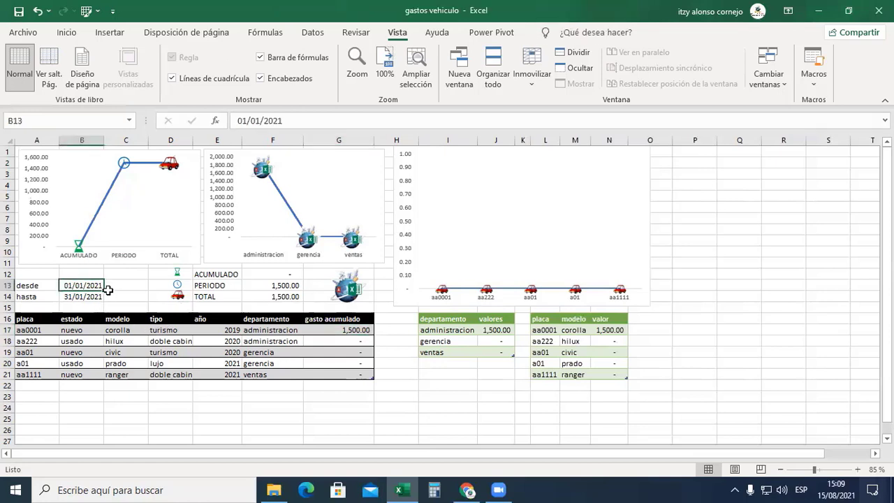
{"action": "key", "text": "Down"}
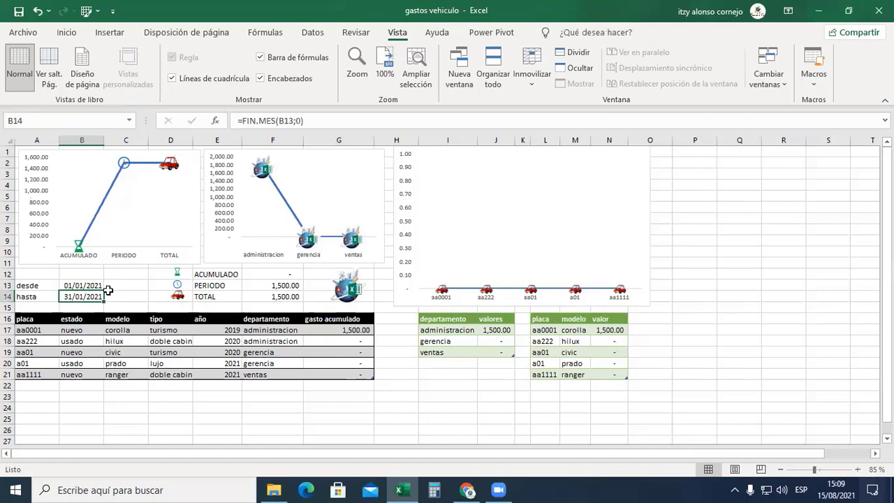
{"action": "key", "text": "F2"}
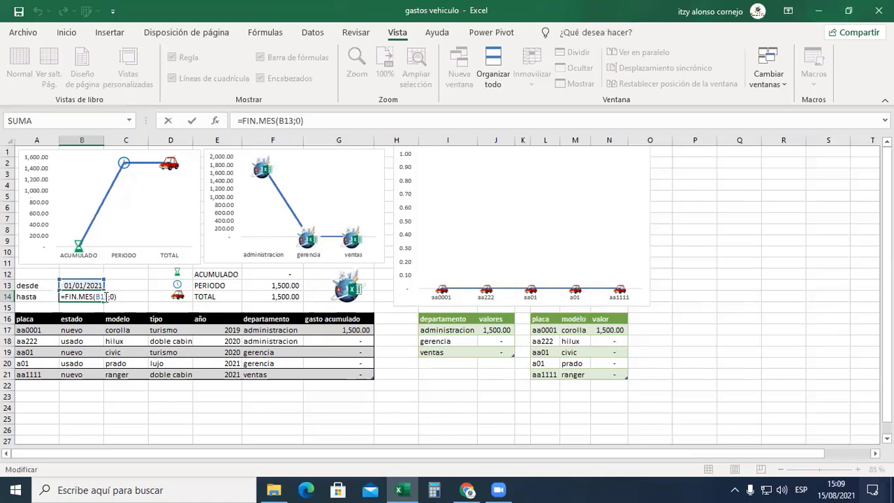
{"action": "left_click", "coordinate": [102, 296]}
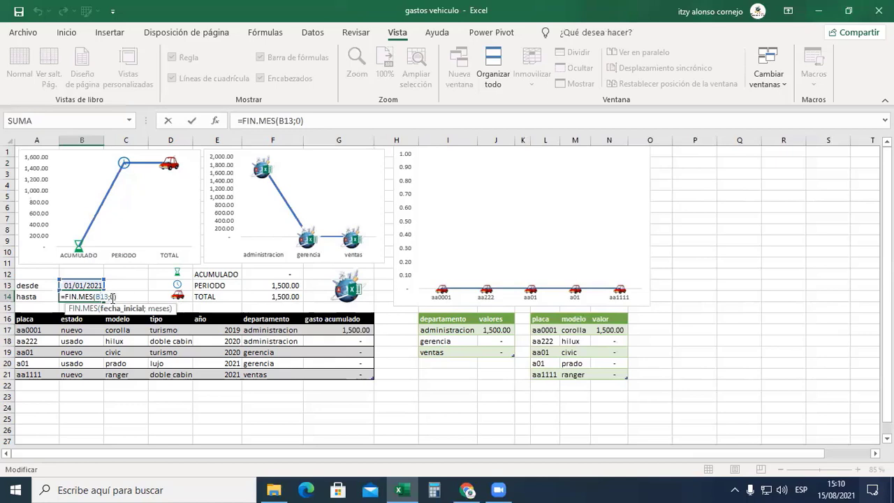
{"action": "left_click", "coordinate": [112, 298]}
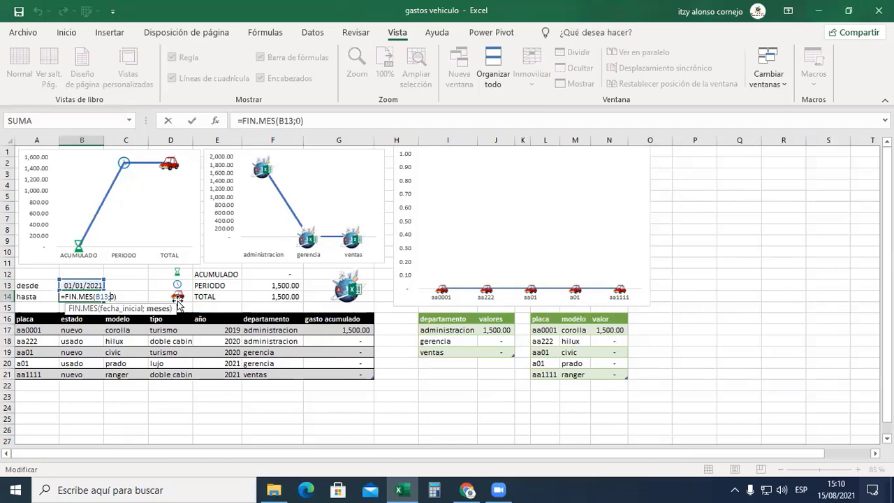
{"action": "key", "text": "Escape"}
Set the meses argument of the hasta date's FIN.MES formula to 1.
{"action": "key", "text": "F2"}
{"action": "key", "text": "Left"}
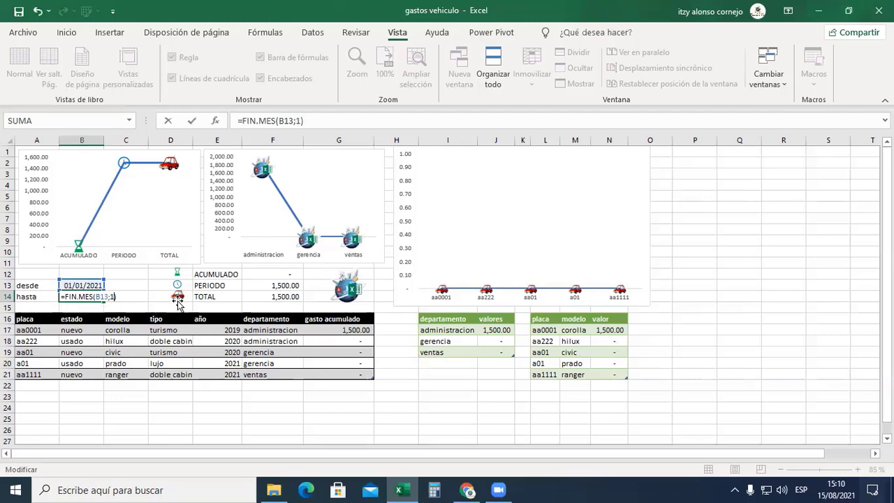
{"action": "key", "text": "Return"}
{"action": "key", "text": "Up"}
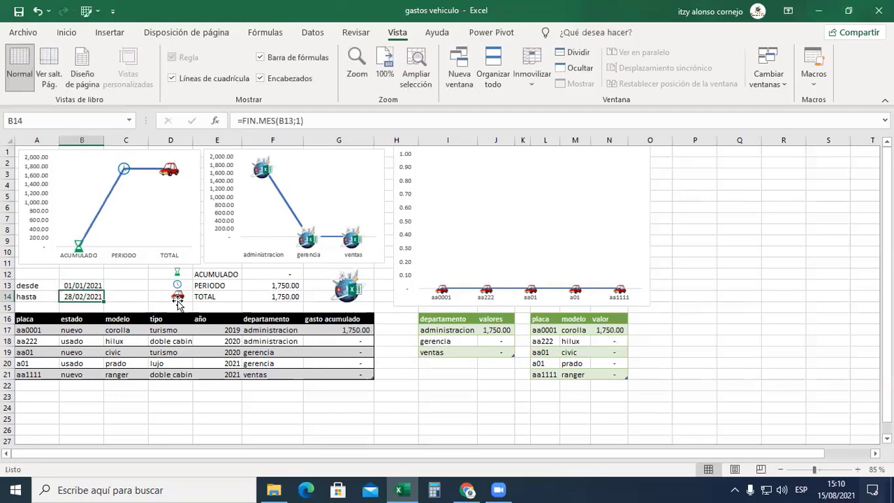
Return the hasta date's FIN.MES formula to the end of the desde month, 31/01/2021.
{"action": "key", "text": "F2"}
{"action": "key", "text": "Left"}
{"action": "key", "text": "BackSpace"}
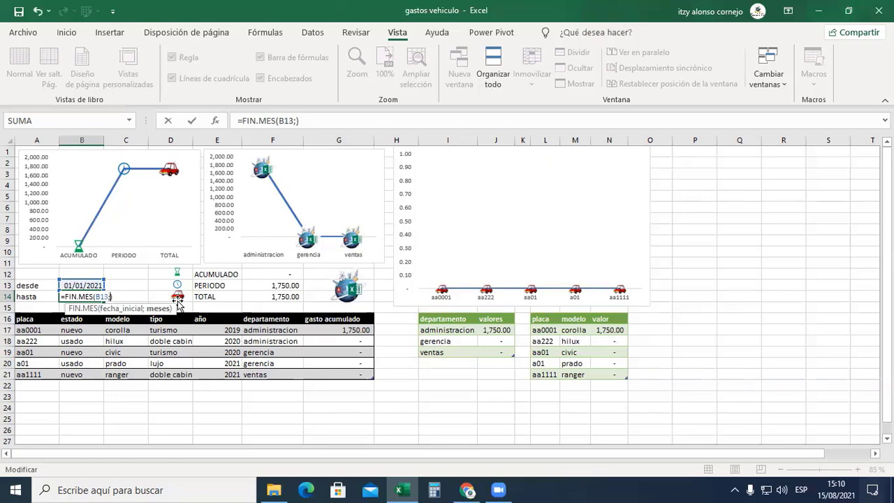
{"action": "key", "text": "Return"}
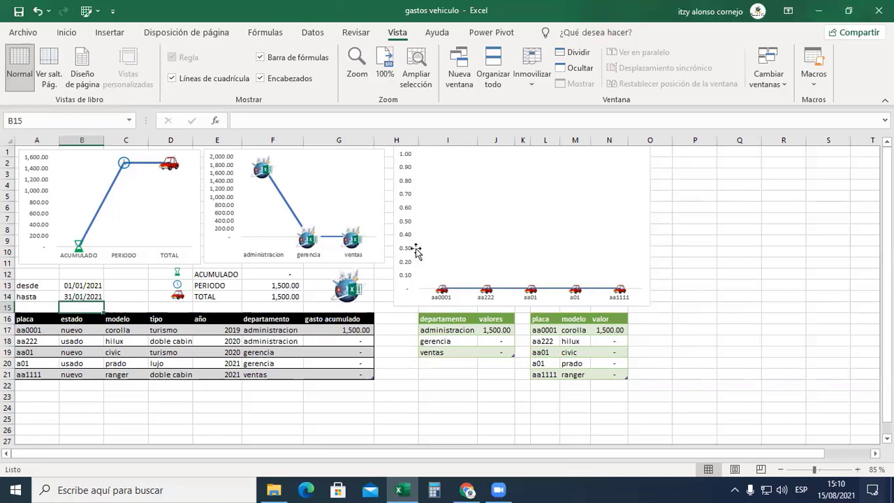
Examine the SUMAR.SI.CONJUNTO formula in the gasto acumulado cell of aa0001, focusing on its rango_suma argument.
{"action": "left_click", "coordinate": [347, 331]}
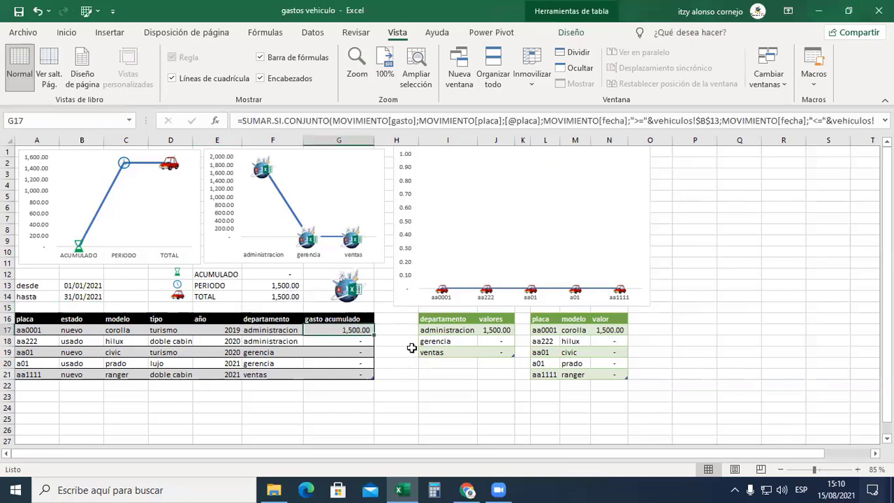
{"action": "key", "text": "F2"}
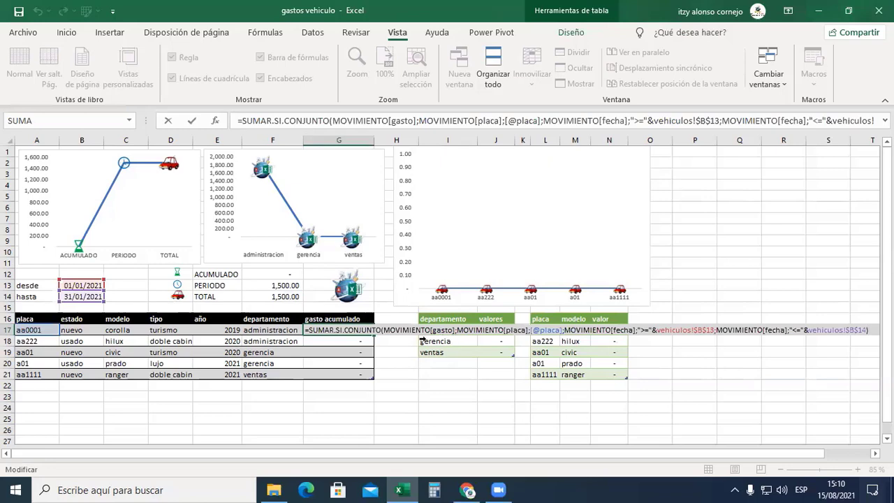
{"action": "left_click", "coordinate": [433, 328]}
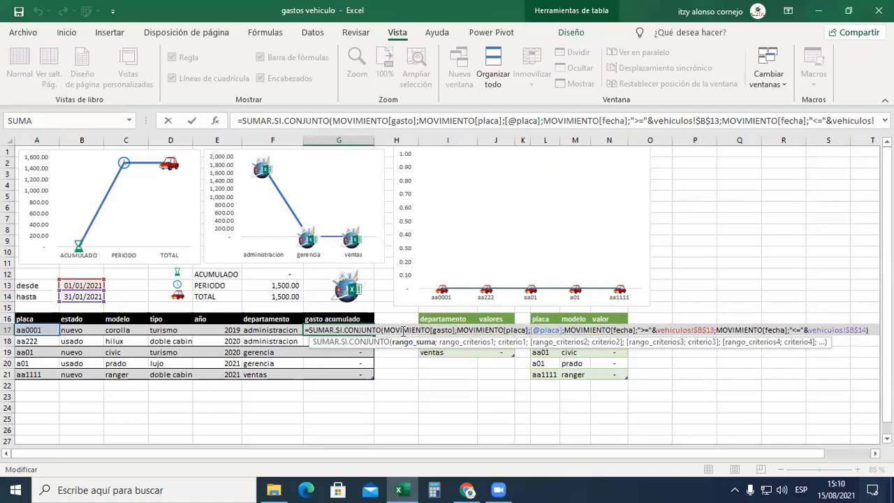
{"action": "left_click_drag", "start_coordinate": [387, 330], "coordinate": [416, 329]}
{"action": "left_click", "coordinate": [276, 392]}
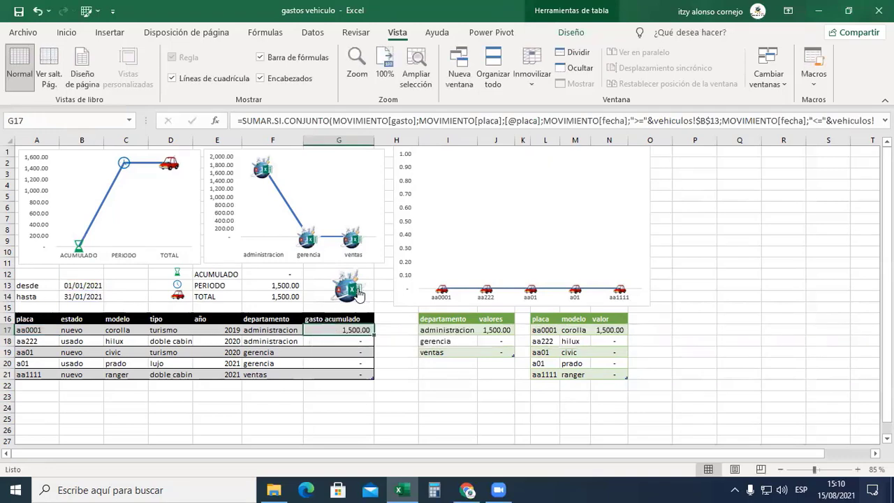
Check the table name assigned to the expense records table on the movimiento sheet.
{"action": "left_click", "coordinate": [348, 291]}
{"action": "left_click", "coordinate": [257, 297]}
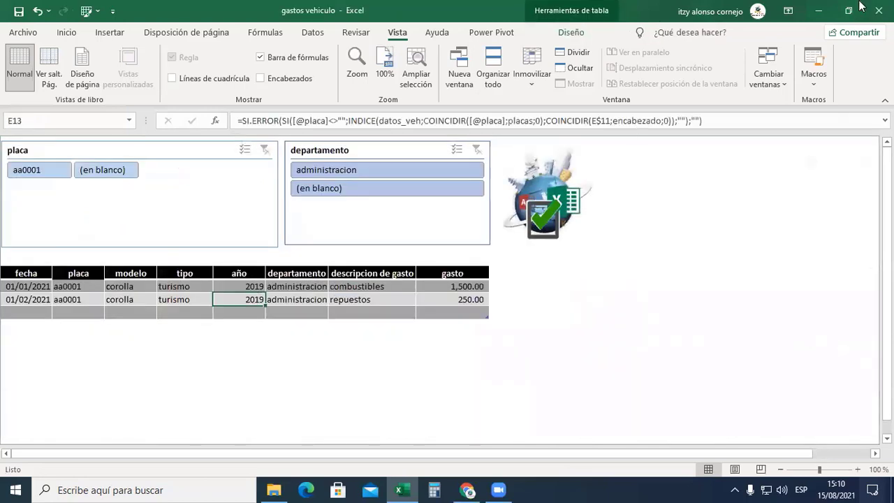
{"action": "left_click", "coordinate": [580, 34]}
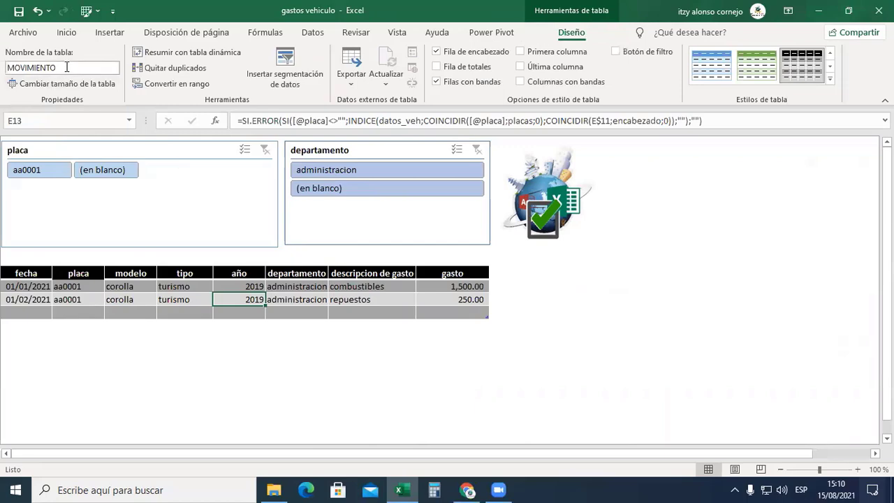
{"action": "left_click", "coordinate": [68, 68]}
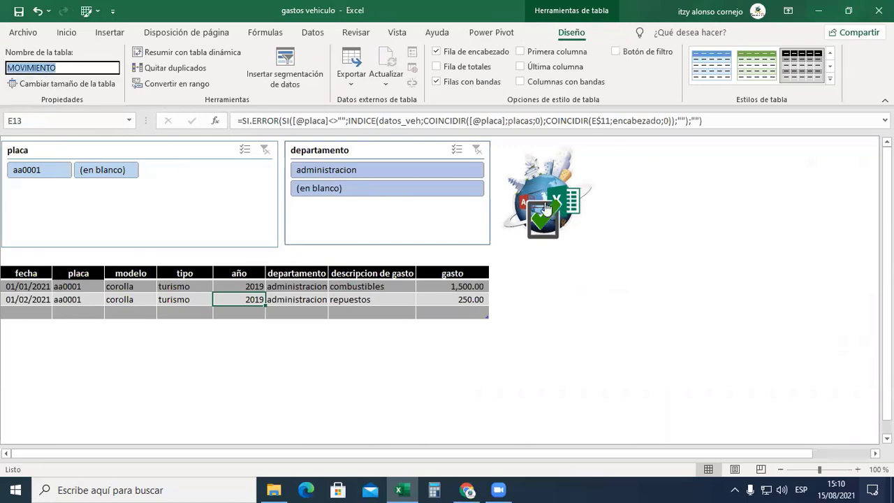
Check the table name assigned to the vehicle table and go back to the gasto acumulado formula of aa0001.
{"action": "left_click", "coordinate": [544, 202]}
{"action": "left_click", "coordinate": [207, 352]}
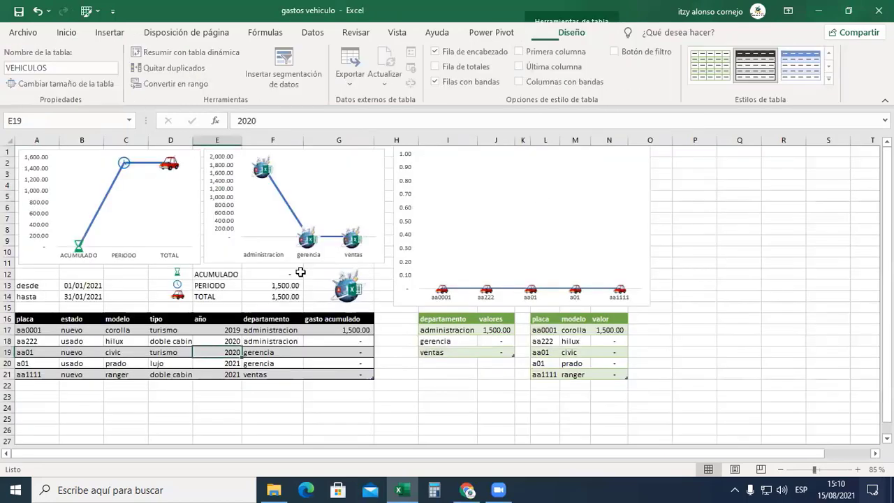
{"action": "left_click", "coordinate": [56, 68]}
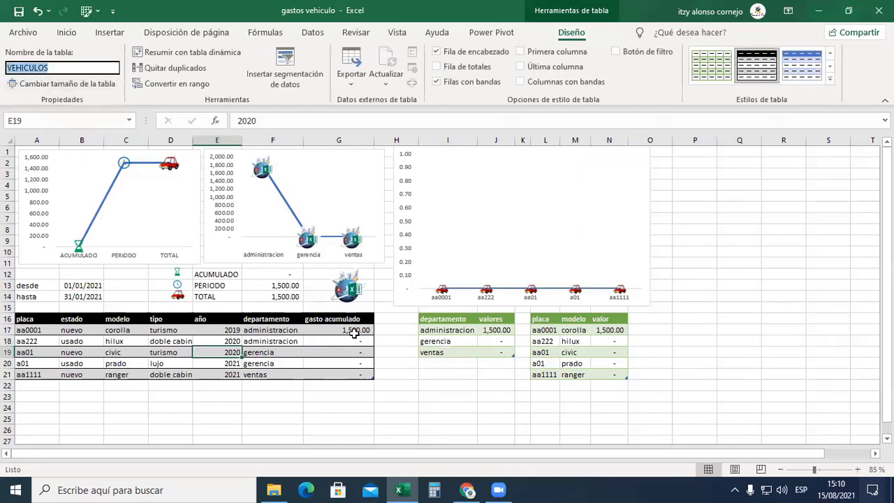
{"action": "left_click", "coordinate": [355, 332]}
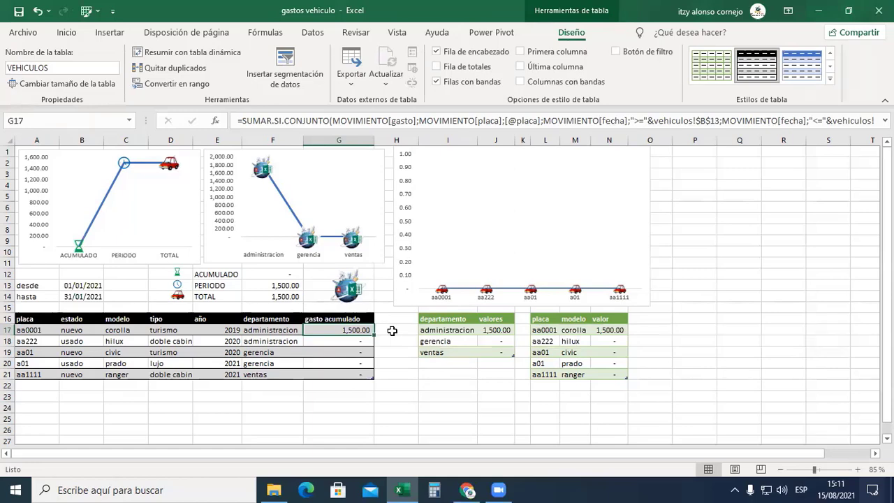
Examine the rango_suma and rango_criterios1 arguments of the gasto acumulado formula of aa0001.
{"action": "key", "text": "F2"}
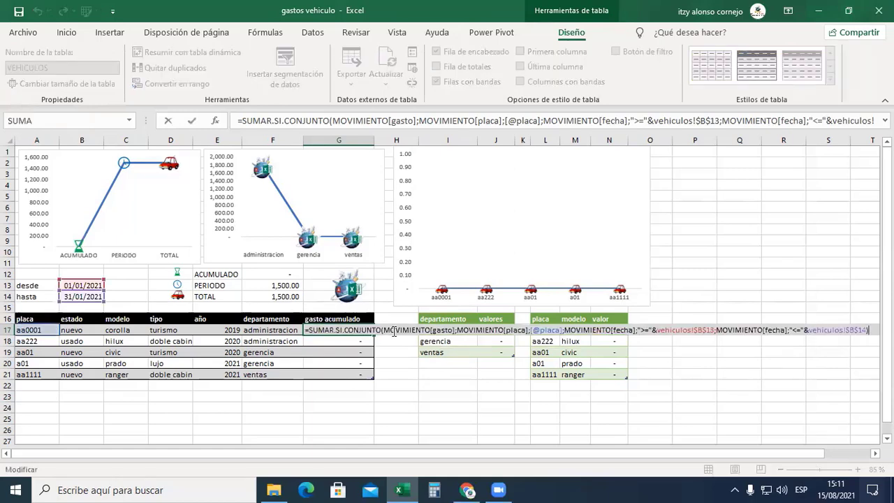
{"action": "left_click", "coordinate": [441, 331]}
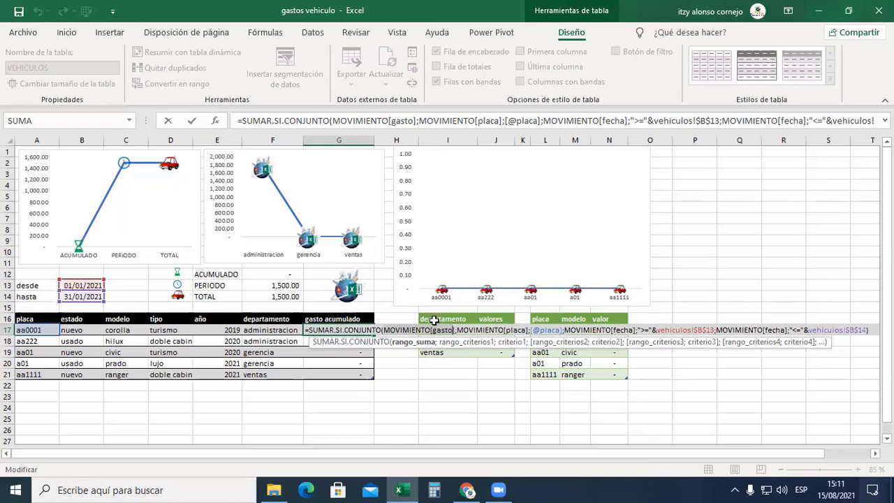
{"action": "left_click", "coordinate": [481, 331]}
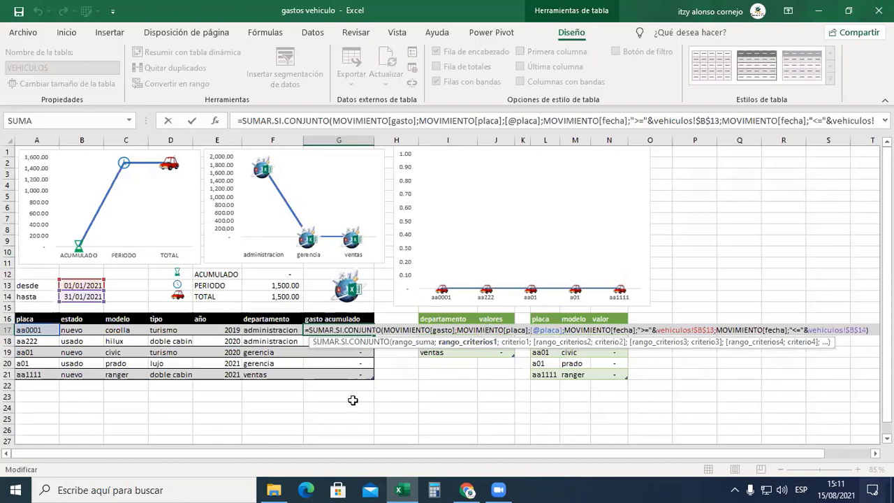
Check the placa column of the expense records table on the movimiento sheet and return to the vehiculos sheet.
{"action": "key", "text": "ctrl+Return"}
{"action": "left_click", "coordinate": [331, 290]}
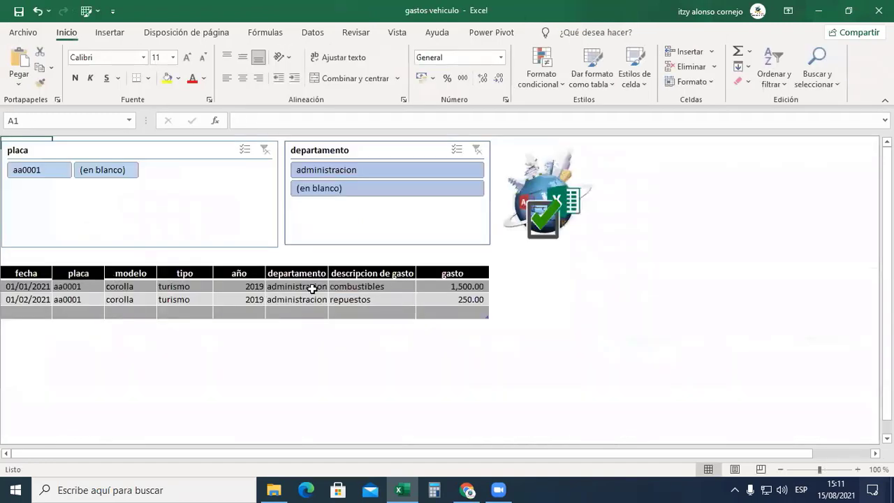
{"action": "left_click_drag", "start_coordinate": [71, 273], "coordinate": [78, 315]}
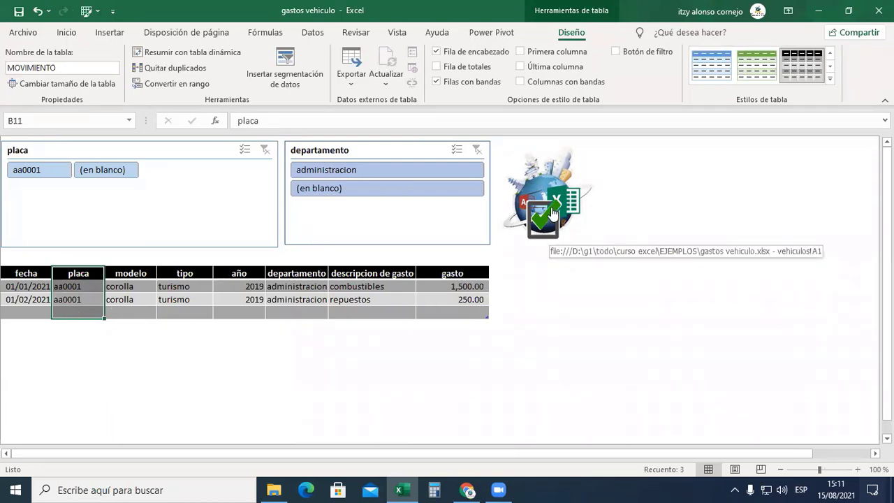
{"action": "left_click", "coordinate": [552, 214]}
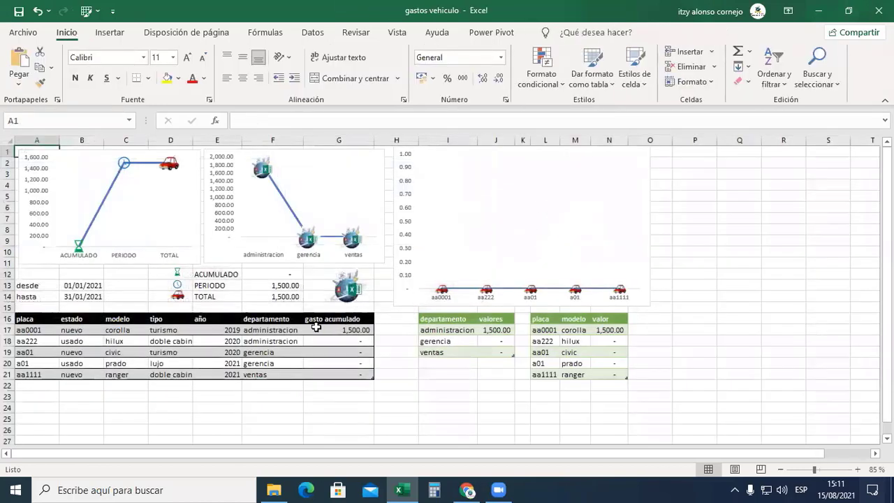
{"action": "double_click", "coordinate": [356, 331]}
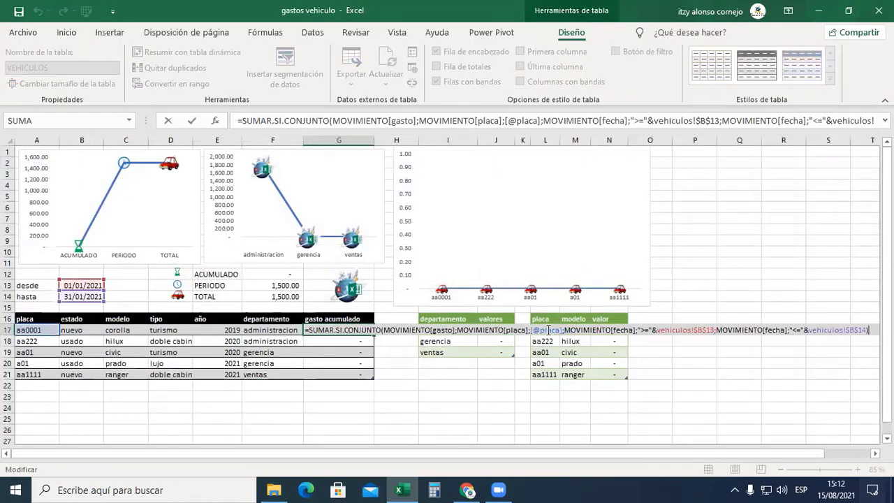
{"action": "left_click", "coordinate": [503, 331]}
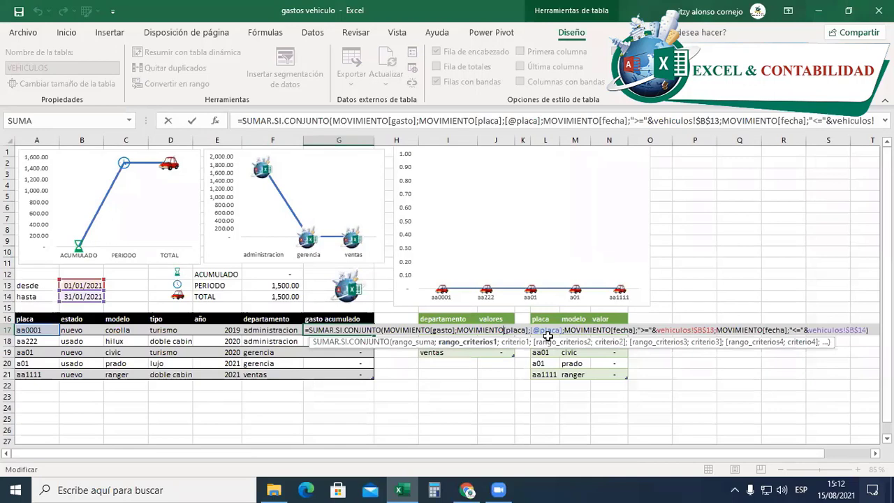
{"action": "left_click", "coordinate": [551, 331]}
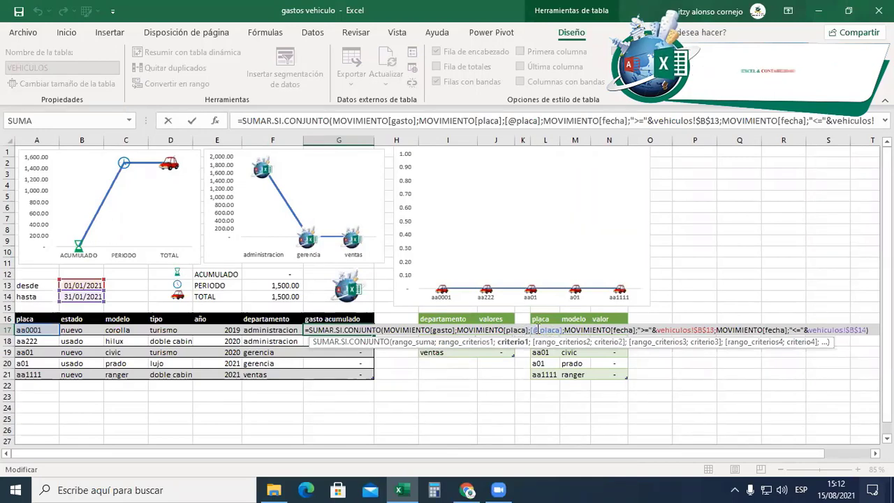
{"action": "left_click_drag", "start_coordinate": [532, 329], "coordinate": [559, 330]}
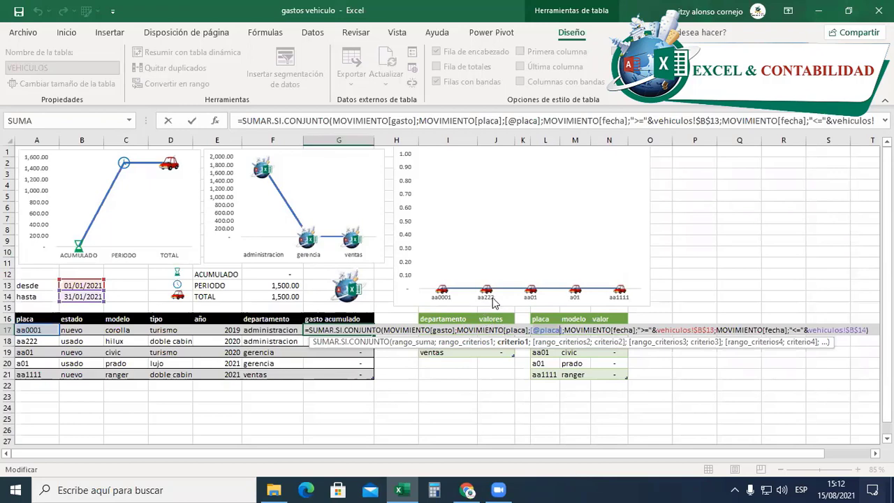
{"action": "left_click", "coordinate": [545, 331]}
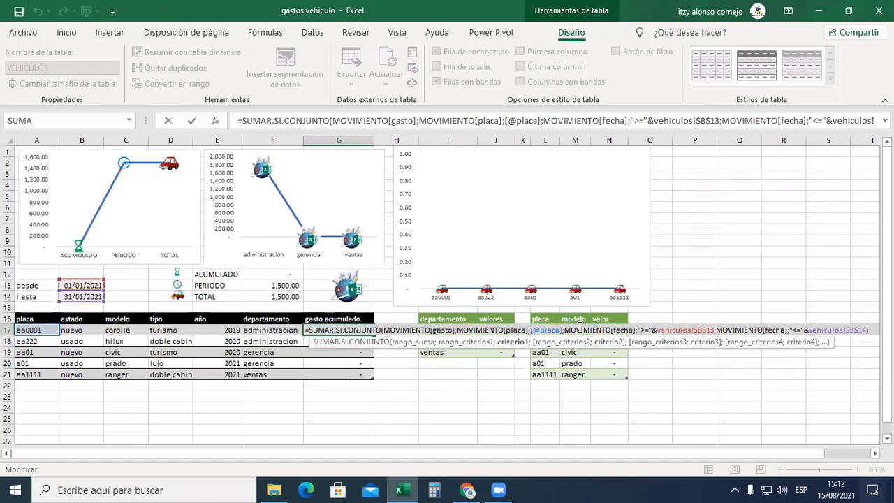
{"action": "left_click", "coordinate": [580, 329]}
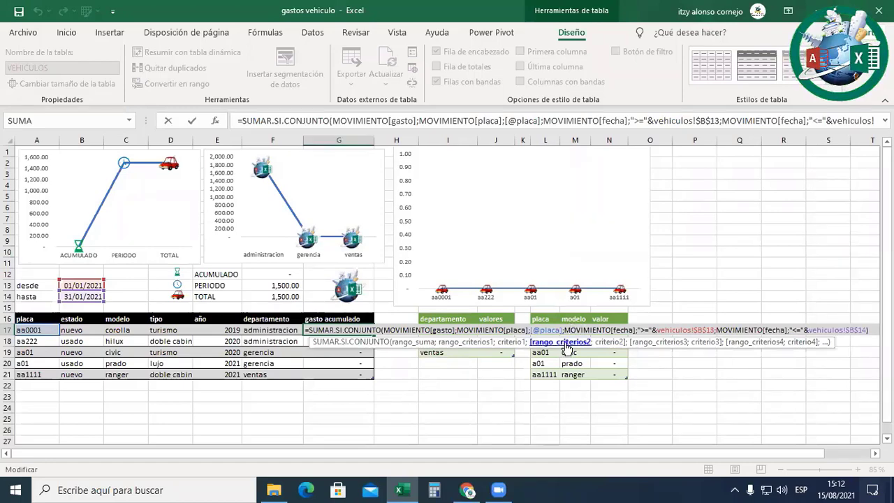
Check the fecha column of the expense records table and go back to the gasto acumulado formula of aa0001.
{"action": "key", "text": "Escape"}
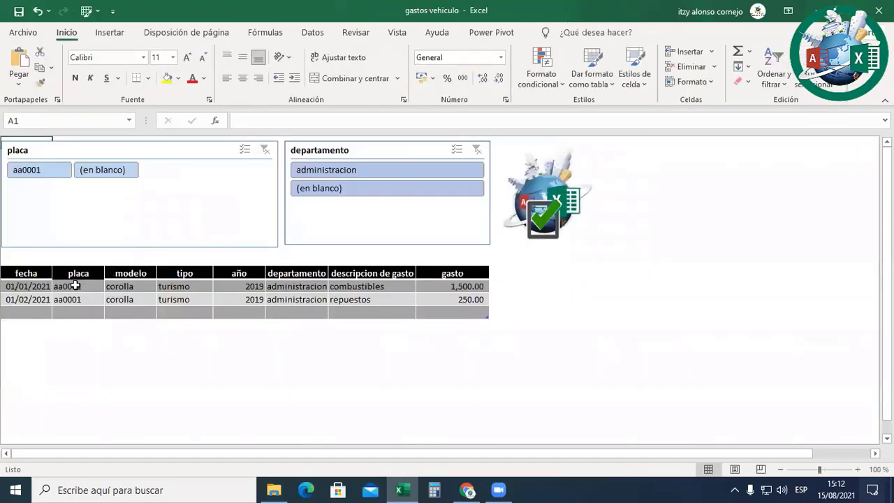
{"action": "left_click_drag", "start_coordinate": [28, 274], "coordinate": [25, 309]}
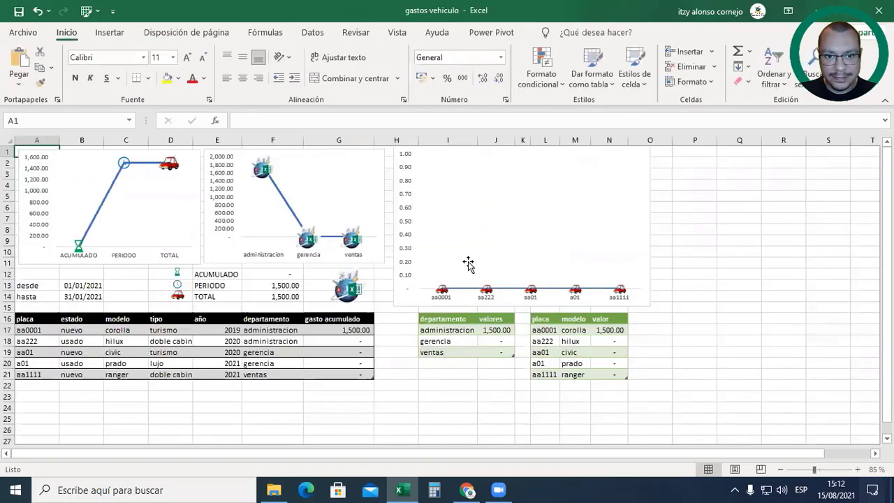
{"action": "double_click", "coordinate": [343, 332]}
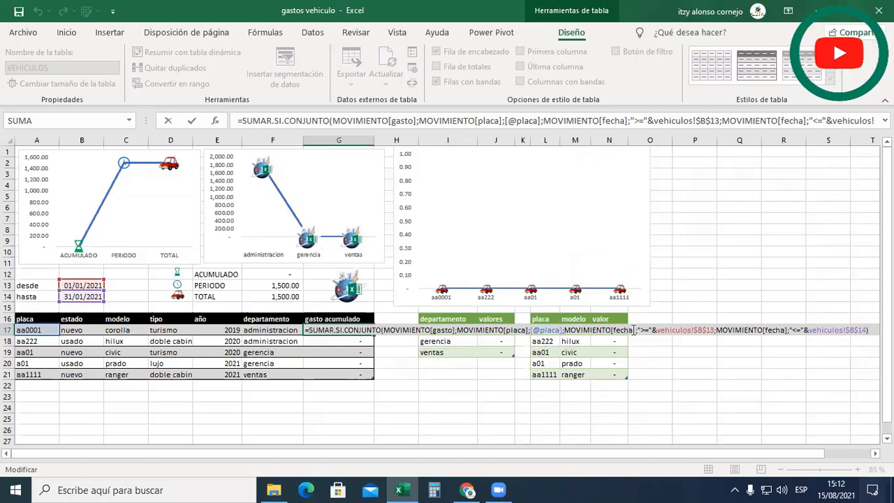
Examine the MOVIMIENTO[fecha] range in rango_criterios2 and the ">=" operator of criterio2 in the gasto acumulado formula.
{"action": "left_click", "coordinate": [635, 330]}
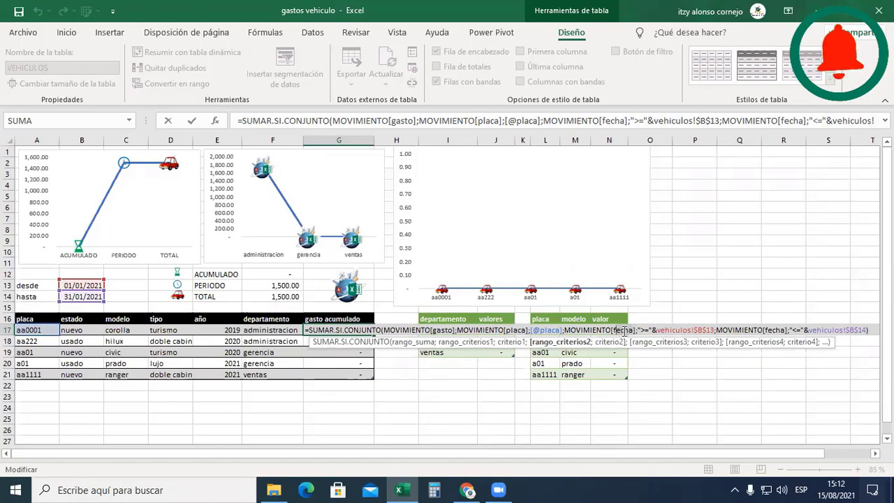
{"action": "left_click", "coordinate": [669, 329]}
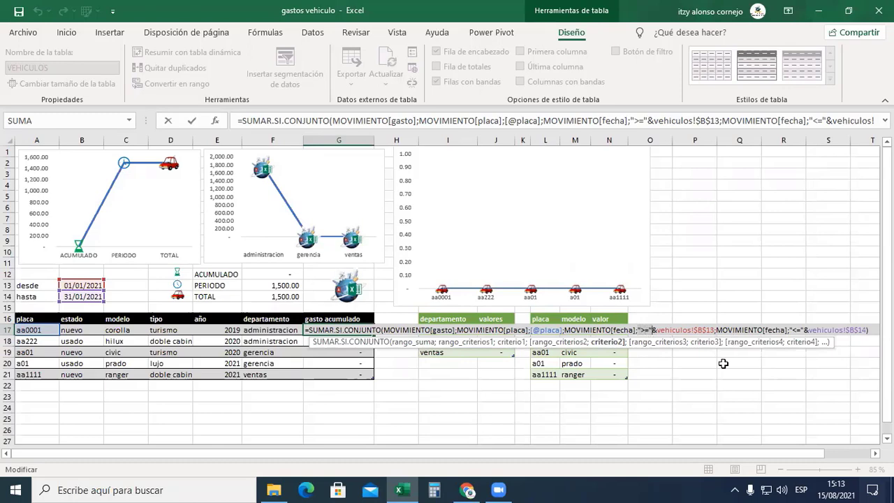
{"action": "key", "text": "ctrl+Return"}
Examine how criterio2 of the gasto acumulado formula joins ">=" with the desde date in vehiculos!$B$13.
{"action": "scroll", "coordinate": [722, 361], "scroll_direction": "up", "scroll_amount": 3, "text": "ctrl"}
{"action": "scroll", "coordinate": [722, 361], "scroll_direction": "up", "scroll_amount": 1, "text": "ctrl"}
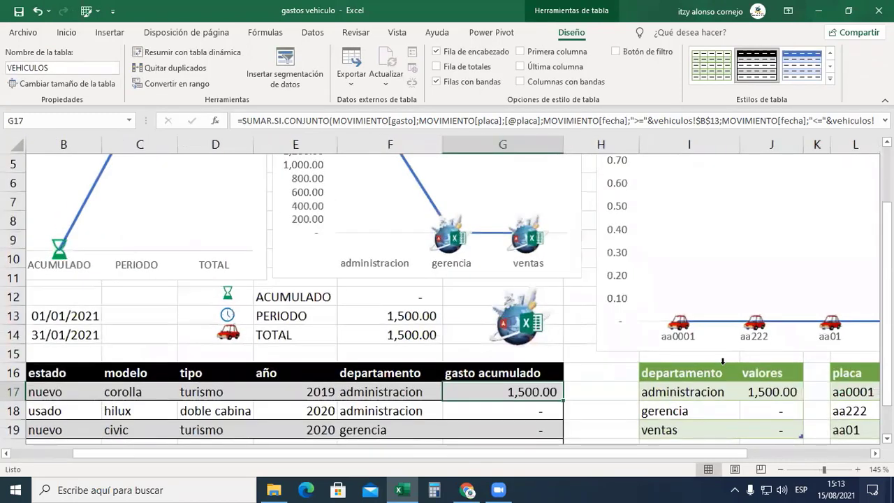
{"action": "left_click", "coordinate": [798, 452]}
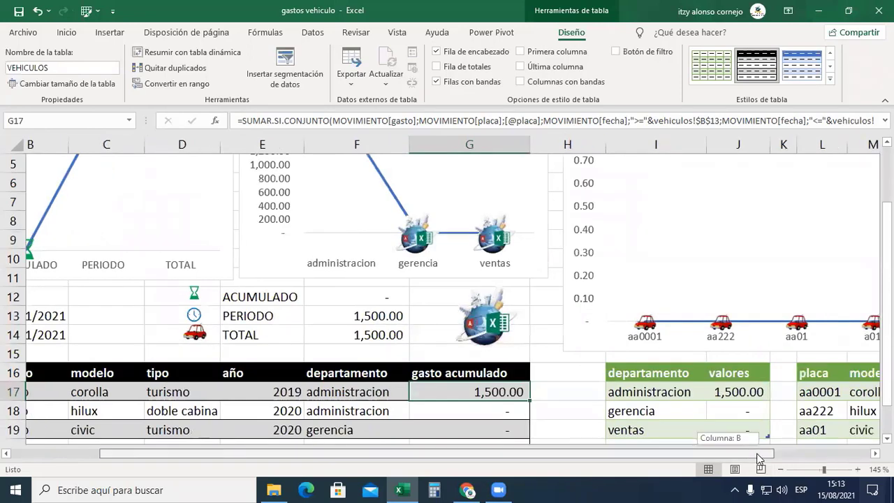
{"action": "key", "text": "F2"}
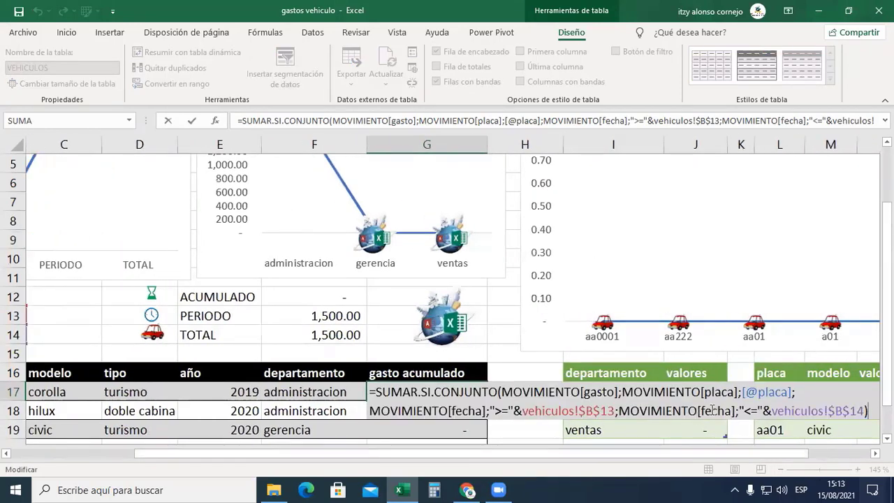
{"action": "left_click", "coordinate": [517, 413]}
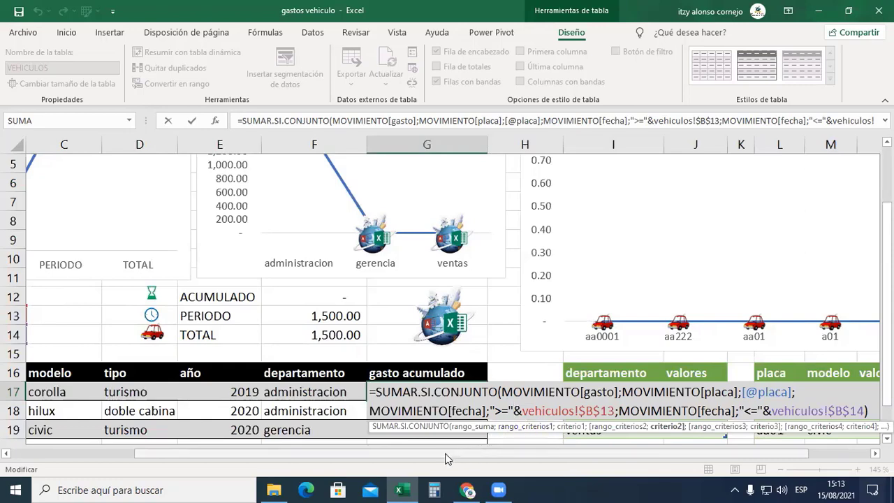
{"action": "left_click_drag", "start_coordinate": [448, 459], "coordinate": [447, 459]}
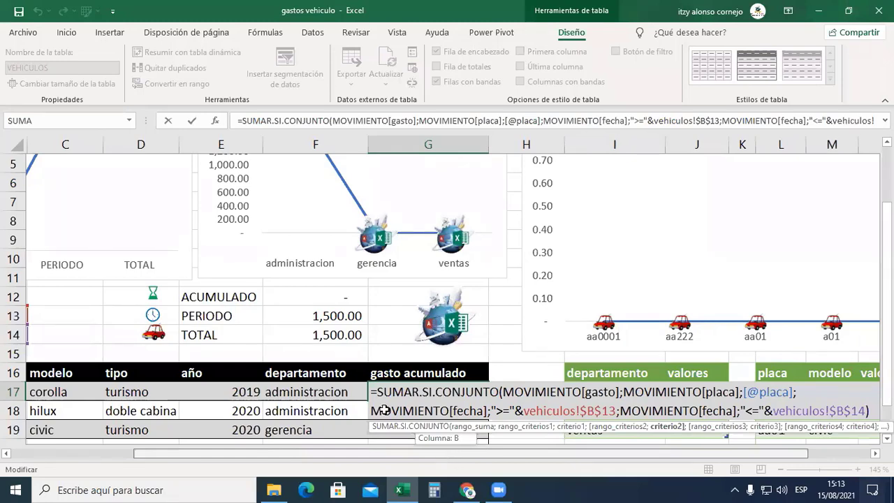
{"action": "left_click", "coordinate": [742, 450]}
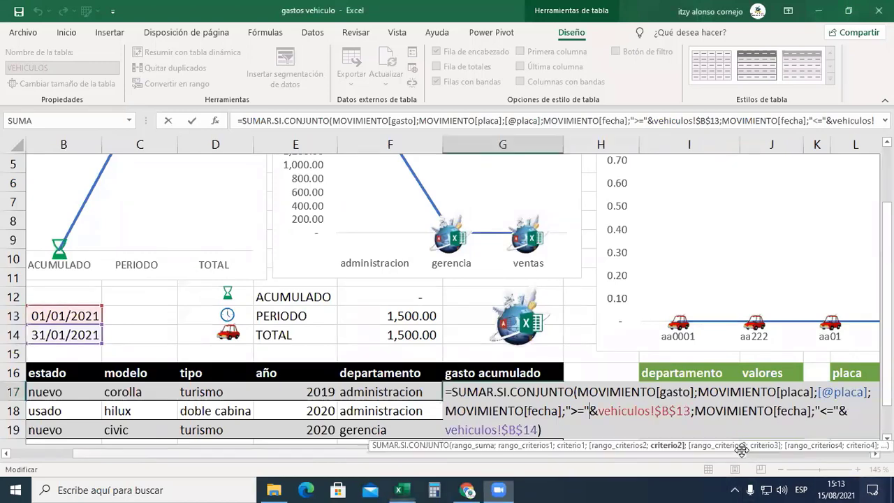
{"action": "left_click", "coordinate": [25, 454]}
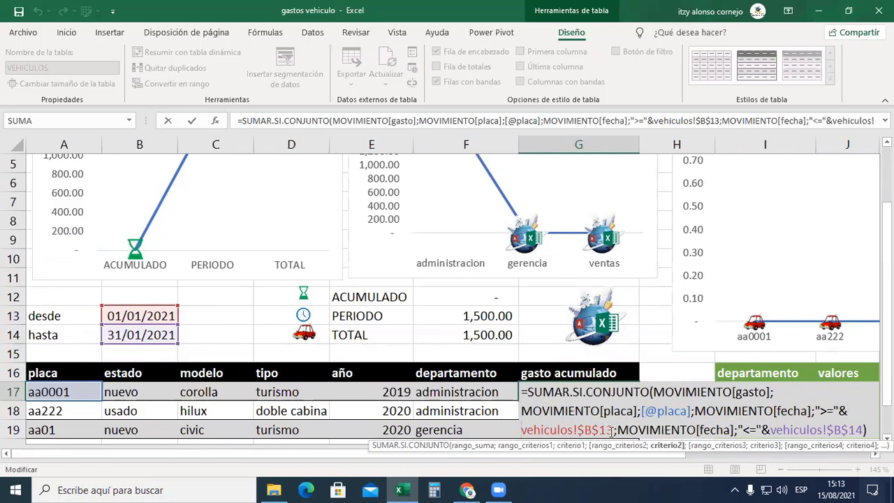
{"action": "left_click", "coordinate": [541, 430]}
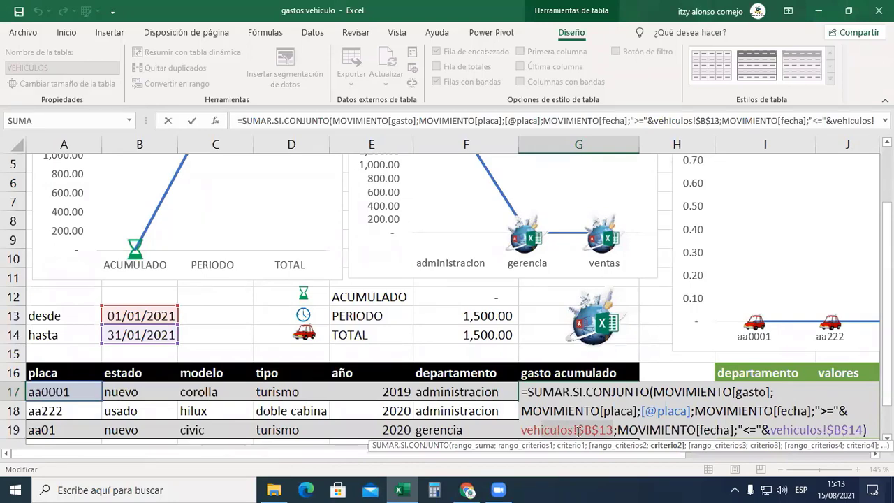
{"action": "left_click_drag", "start_coordinate": [578, 431], "coordinate": [612, 431]}
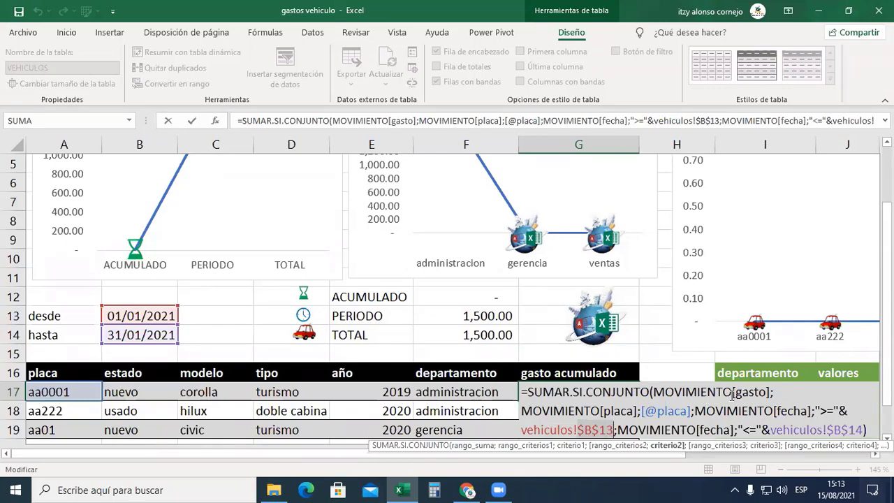
Review the formula's sum range, its placa criterion and its first fecha criterion, comparing the latter with rango_criterios3.
{"action": "left_click", "coordinate": [668, 392]}
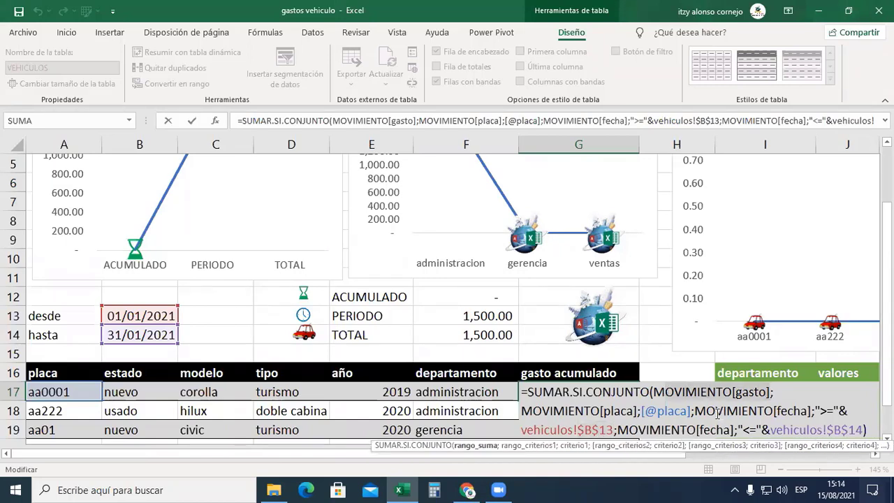
{"action": "left_click_drag", "start_coordinate": [605, 411], "coordinate": [669, 411]}
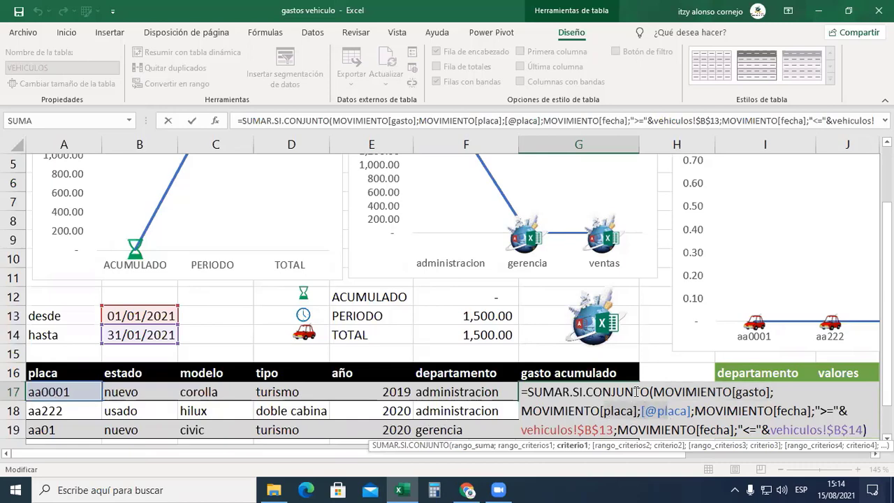
{"action": "left_click", "coordinate": [784, 412]}
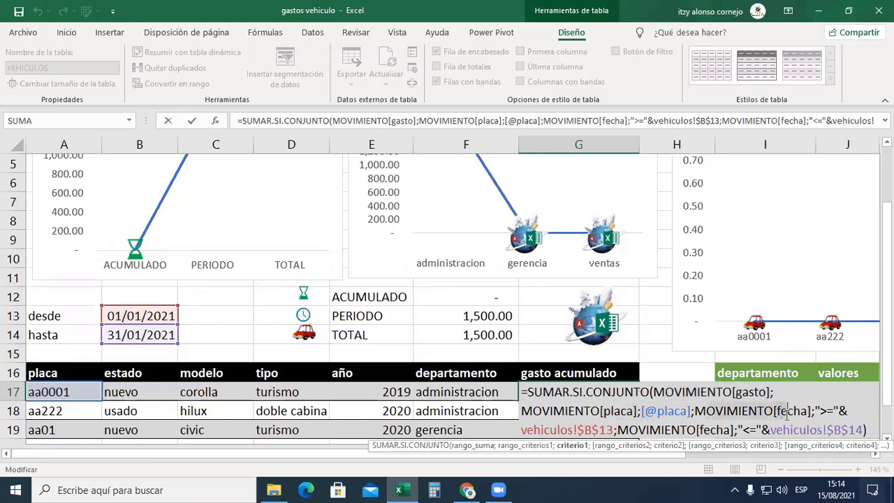
{"action": "left_click", "coordinate": [616, 429]}
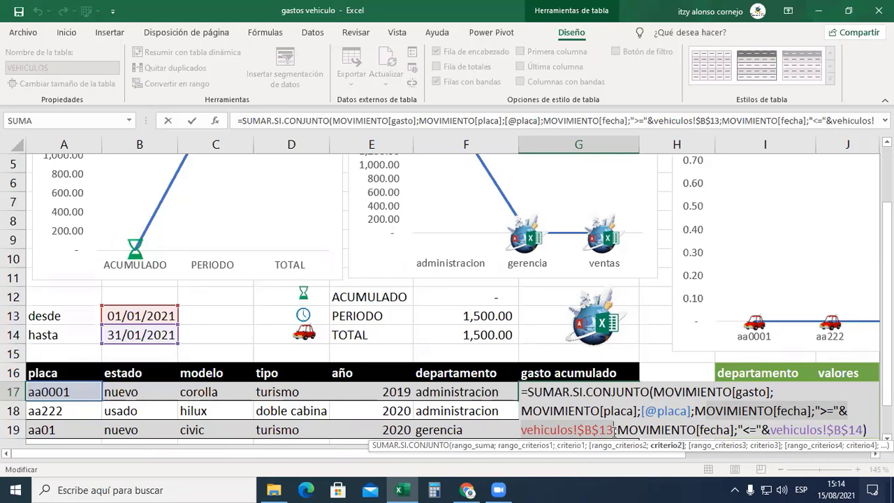
{"action": "left_click", "coordinate": [658, 429]}
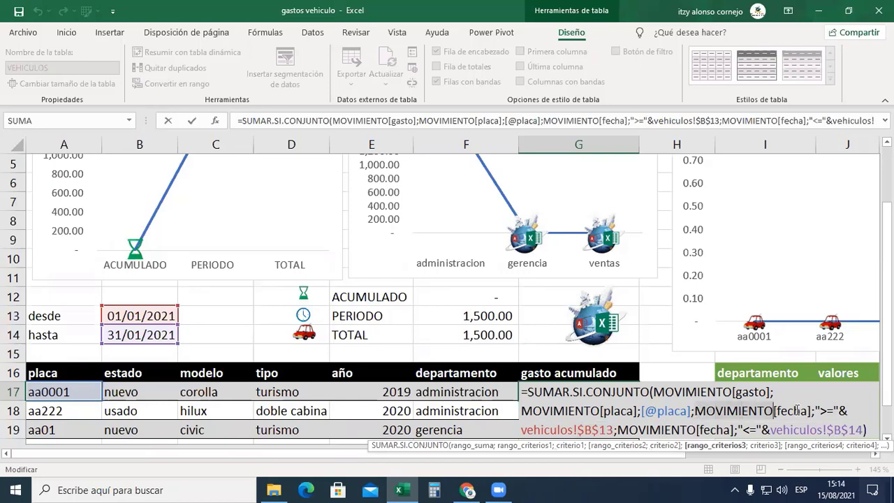
{"action": "left_click_drag", "start_coordinate": [617, 424], "coordinate": [697, 412]}
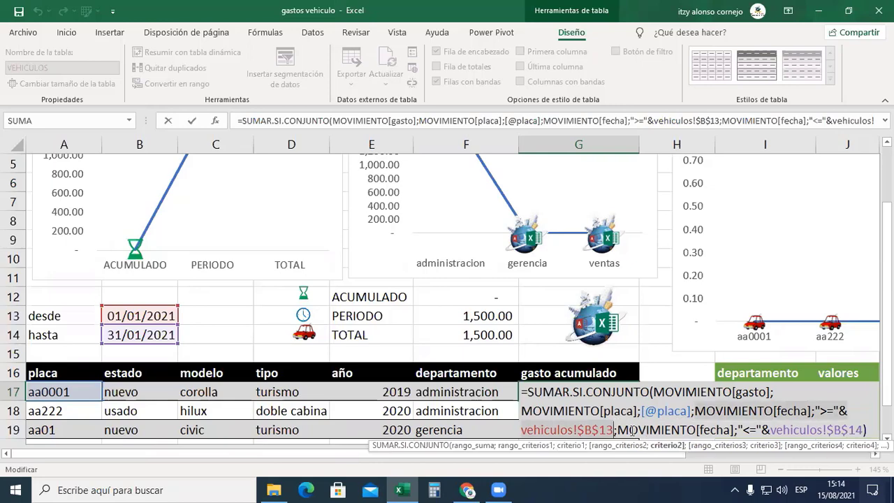
Examine the second fecha criterion of the gasto acumulado formula, "<=" joined with the hasta date in vehiculos!$B$14.
{"action": "left_click_drag", "start_coordinate": [621, 429], "coordinate": [873, 430]}
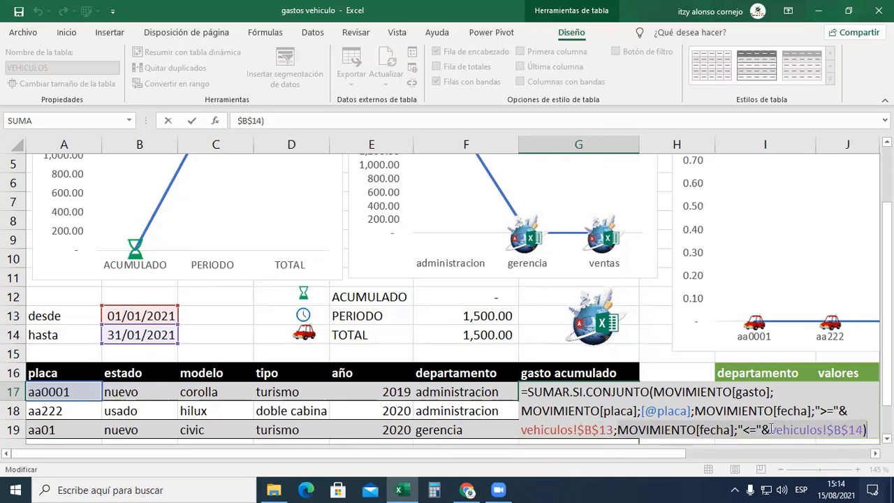
{"action": "left_click", "coordinate": [748, 431]}
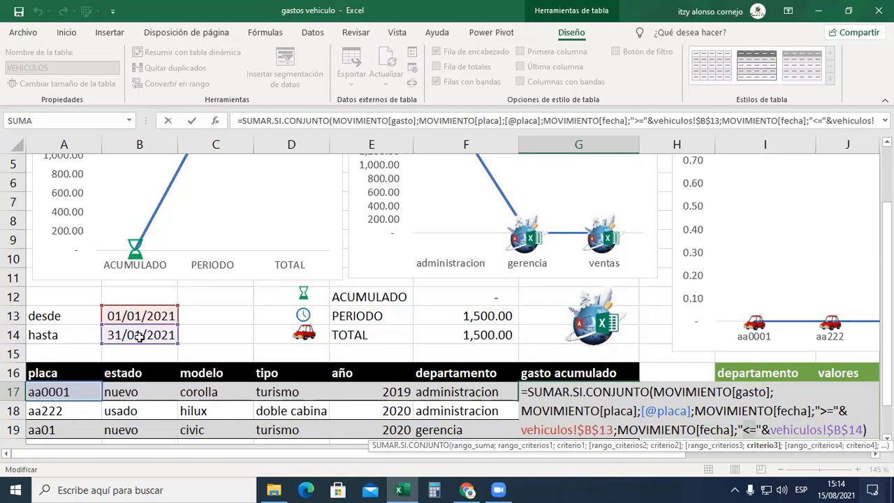
{"action": "left_click", "coordinate": [855, 430]}
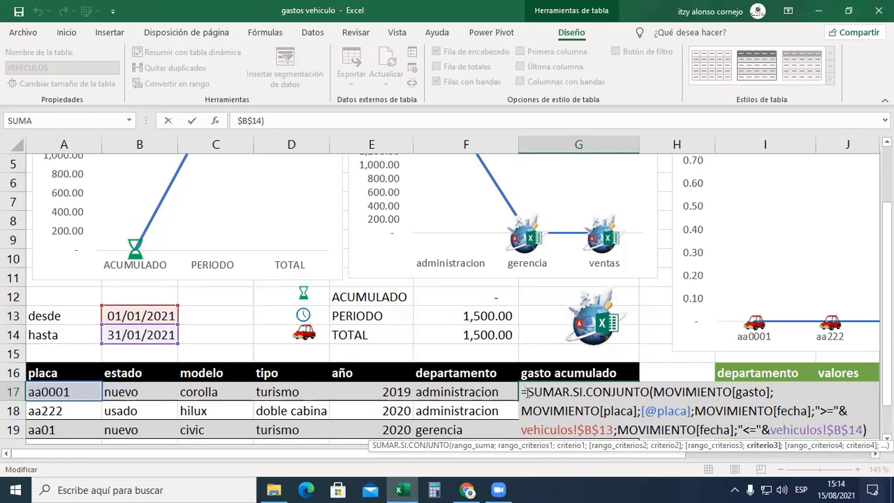
Review the complete SUMAR.SI.CONJUNTO formula in the gasto acumulado cell of placa aa0001 and leave the cell.
{"action": "left_click_drag", "start_coordinate": [531, 393], "coordinate": [840, 429]}
{"action": "left_click", "coordinate": [691, 402]}
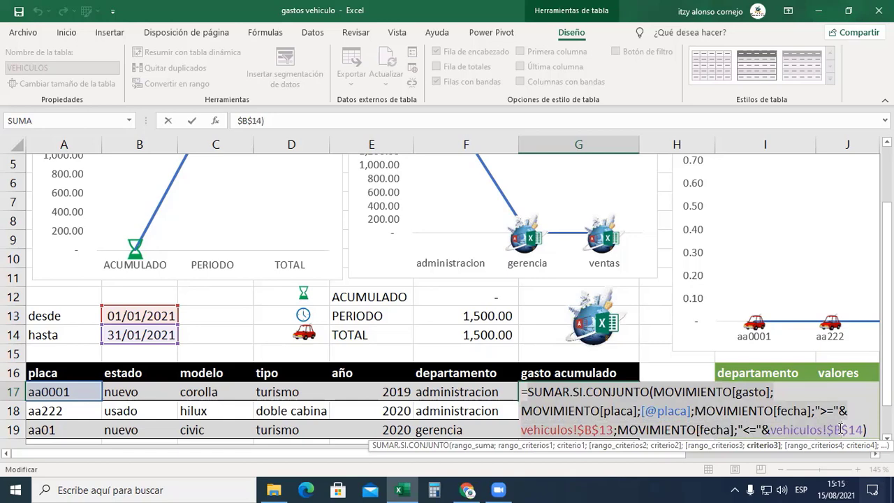
{"action": "key", "text": "Return"}
Set the desde date in B13 to 01/02/2021 so the vehicle sheet summarises February.
{"action": "key", "text": "Up"}
{"action": "key", "text": "Up"}
{"action": "key", "text": "Left"}
{"action": "key", "text": "Left"}
{"action": "key", "text": "Left"}
{"action": "key", "text": "Left"}
{"action": "key", "text": "Left"}
{"action": "key", "text": "Up"}
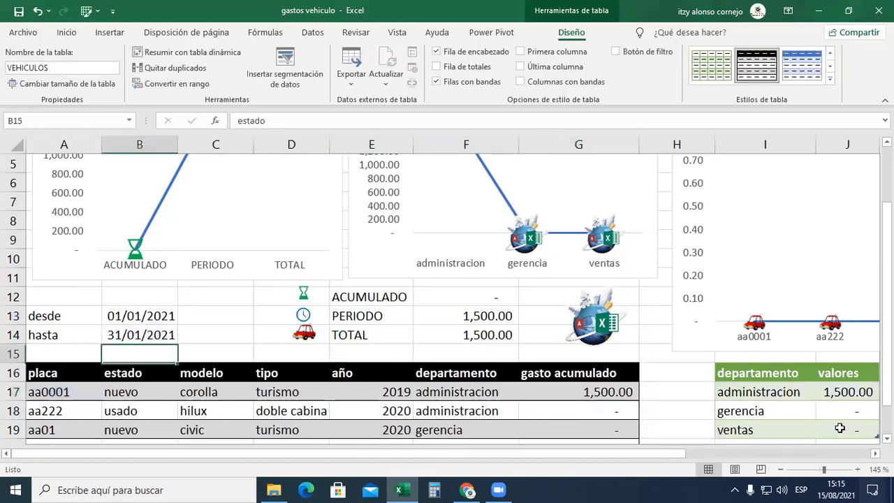
{"action": "key", "text": "Up"}
{"action": "key", "text": "Up"}
{"action": "key", "text": "F2"}
{"action": "key", "text": "Left"}
{"action": "key", "text": "Left"}
{"action": "key", "text": "Left"}
{"action": "key", "text": "Delete"}
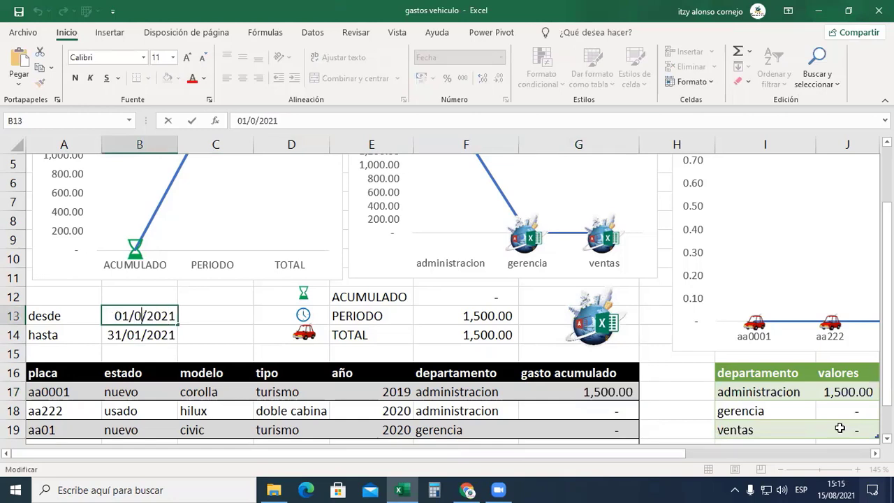
{"action": "type", "text": "2"}
{"action": "key", "text": "Return"}
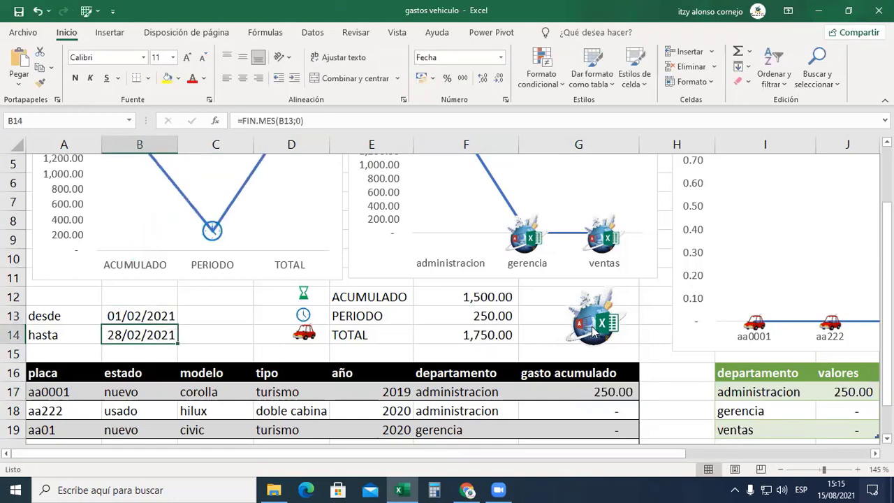
Check the fecha of the repuestos expense in the movement table and return to the vehicle sheet.
{"action": "key", "text": "ctrl+Page_Down"}
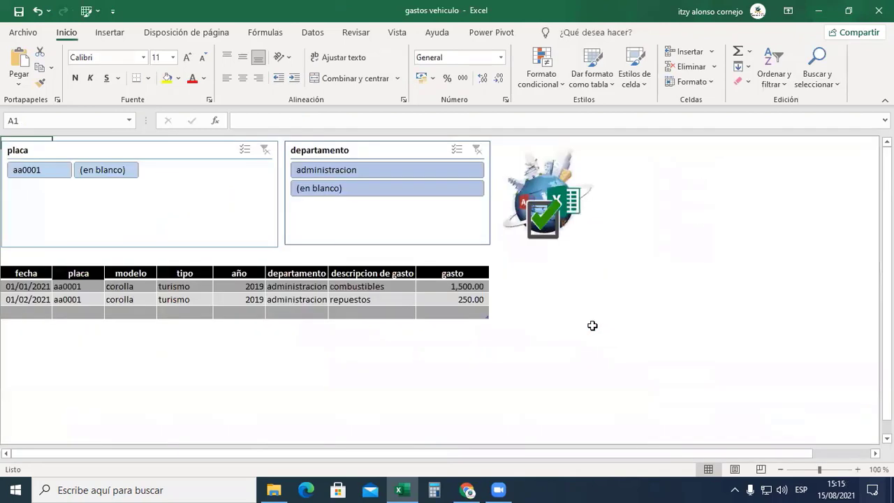
{"action": "left_click", "coordinate": [28, 299]}
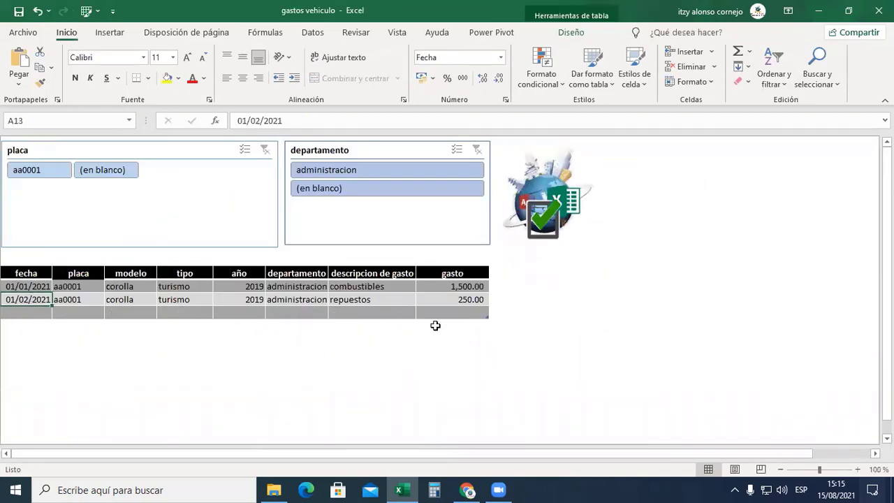
{"action": "left_click", "coordinate": [549, 215]}
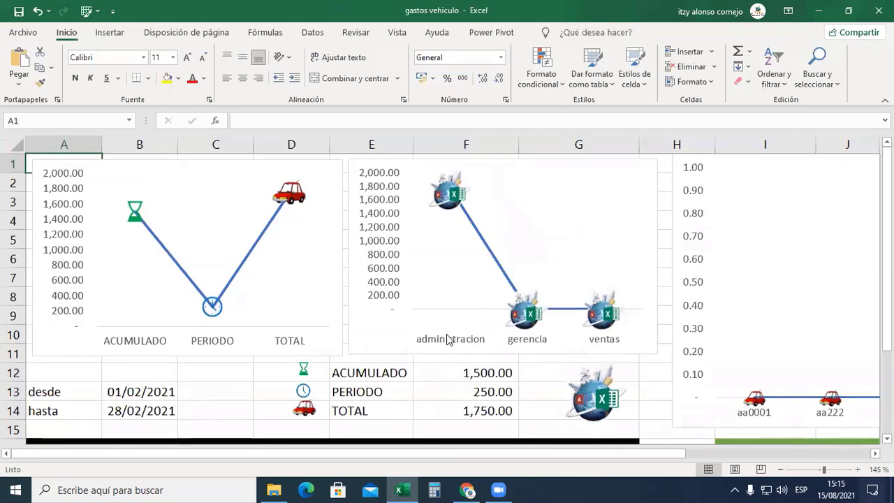
Examine the departamento and gasto acumulado of placa aa0001 and select the whole vehicle table, A16:G21.
{"action": "scroll", "coordinate": [447, 340], "scroll_direction": "down", "scroll_amount": 3}
{"action": "scroll", "coordinate": [447, 335], "scroll_direction": "up", "scroll_amount": 1}
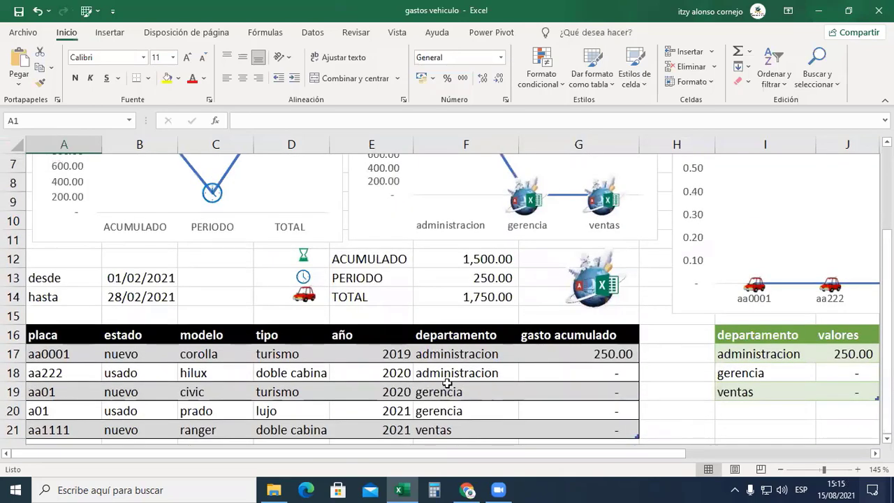
{"action": "left_click", "coordinate": [468, 352]}
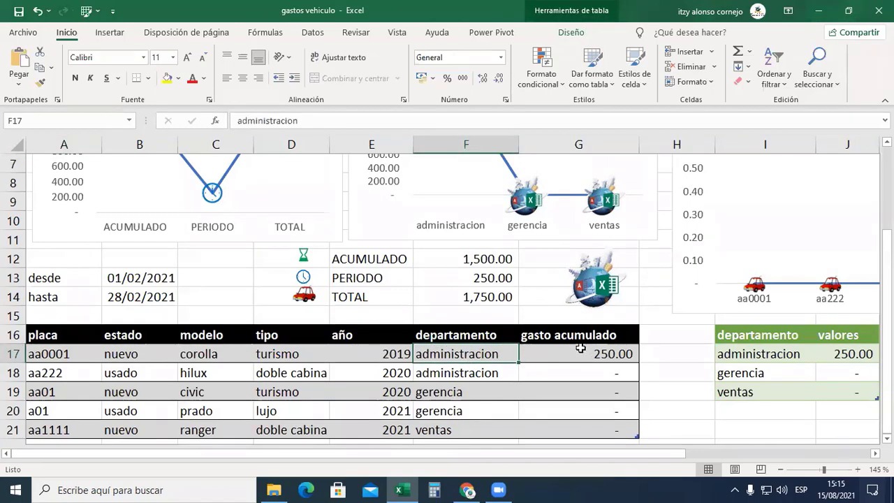
{"action": "left_click", "coordinate": [596, 353]}
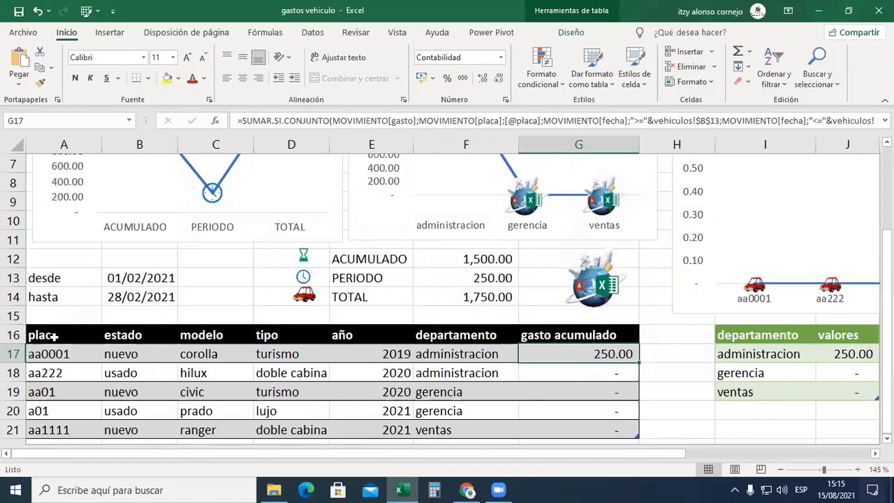
{"action": "left_click_drag", "start_coordinate": [49, 335], "coordinate": [619, 429]}
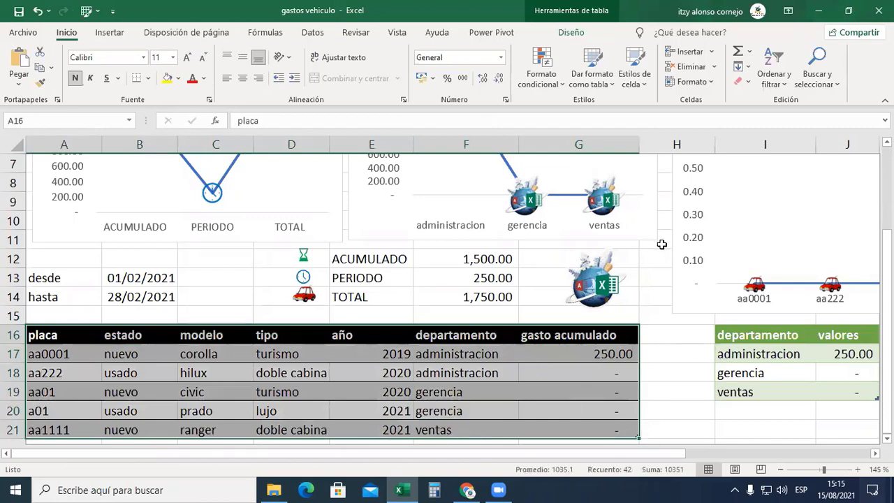
Review the fecha, descripcion de gasto and gasto of the expenses recorded in the movement table.
{"action": "left_click", "coordinate": [612, 277]}
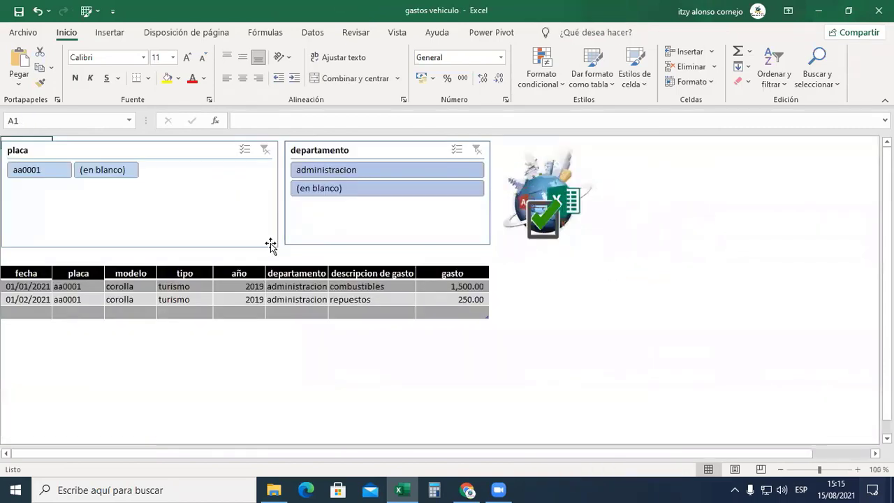
{"action": "left_click", "coordinate": [30, 286]}
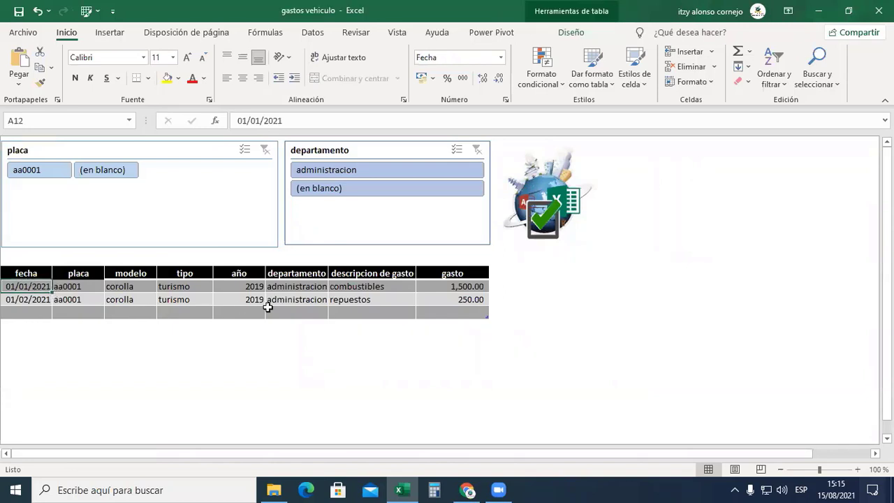
{"action": "left_click", "coordinate": [341, 299]}
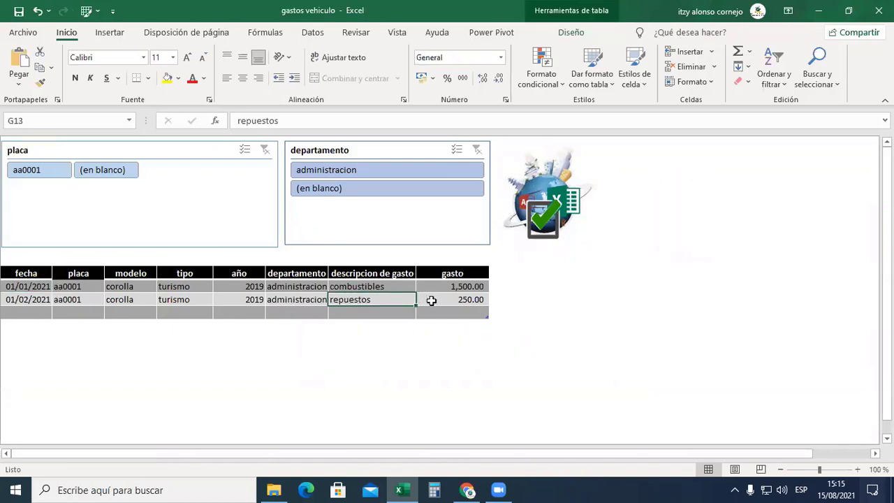
{"action": "left_click", "coordinate": [466, 286]}
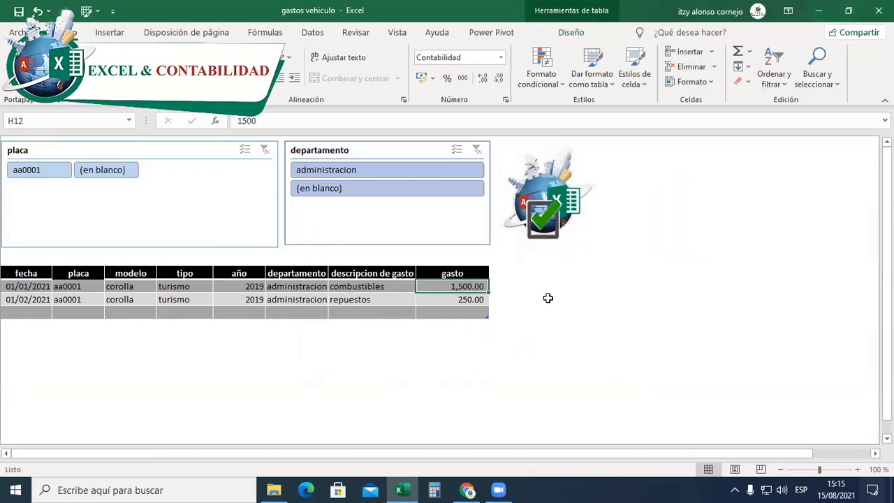
Enter 01/01/2021 as the fecha in the empty third row of the movement table.
{"action": "key", "text": "Down"}
{"action": "key", "text": "Down"}
{"action": "key", "text": "Down"}
{"action": "key", "text": "Left"}
{"action": "key", "text": "Left"}
{"action": "key", "text": "Left"}
{"action": "key", "text": "Left"}
{"action": "key", "text": "Left"}
{"action": "key", "text": "Left"}
{"action": "key", "text": "Left"}
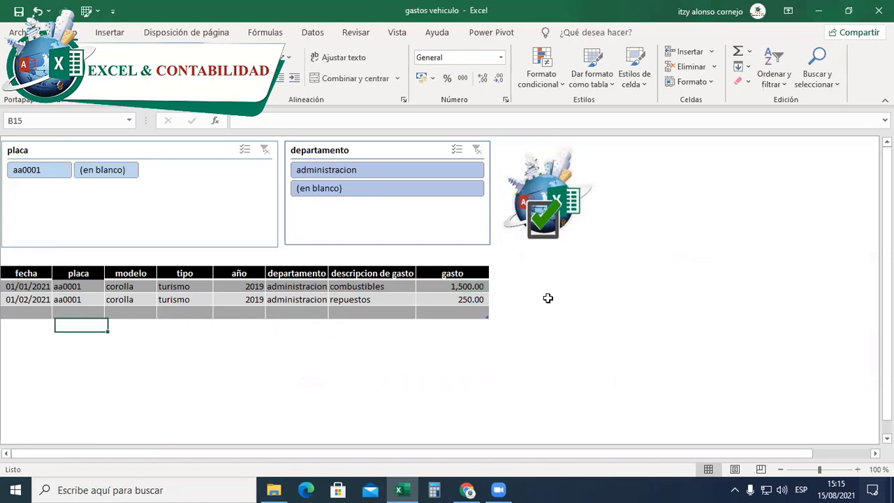
{"action": "key", "text": "Up"}
{"action": "type", "text": "1-1"}
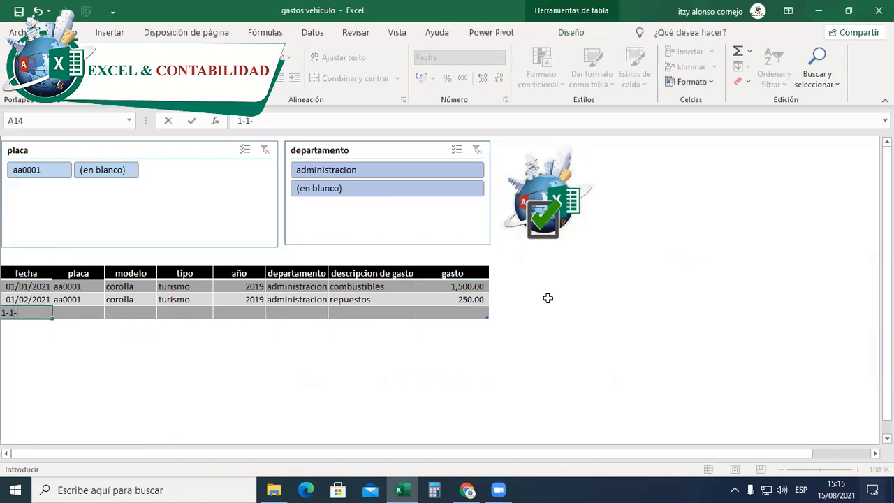
{"action": "key", "text": "Return"}
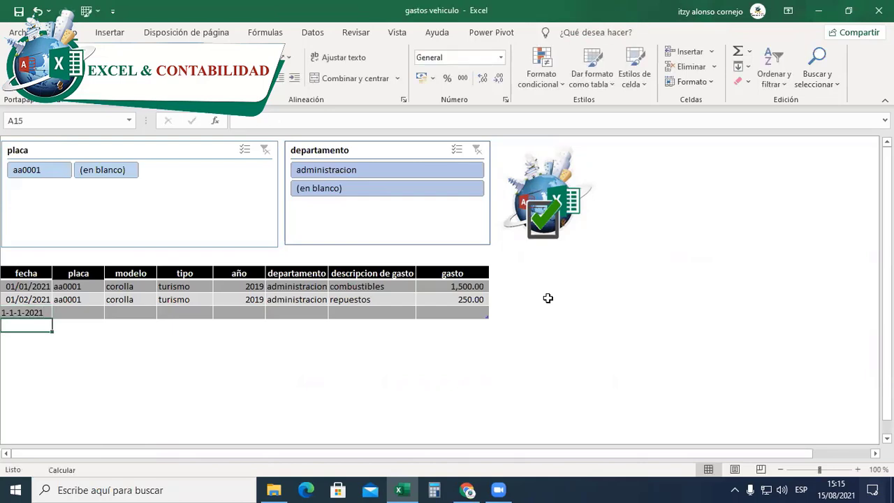
{"action": "key", "text": "Up"}
{"action": "key", "text": "F2"}
{"action": "key", "text": "Home"}
{"action": "key", "text": "Delete"}
{"action": "key", "text": "Delete"}
{"action": "key", "text": "Return"}
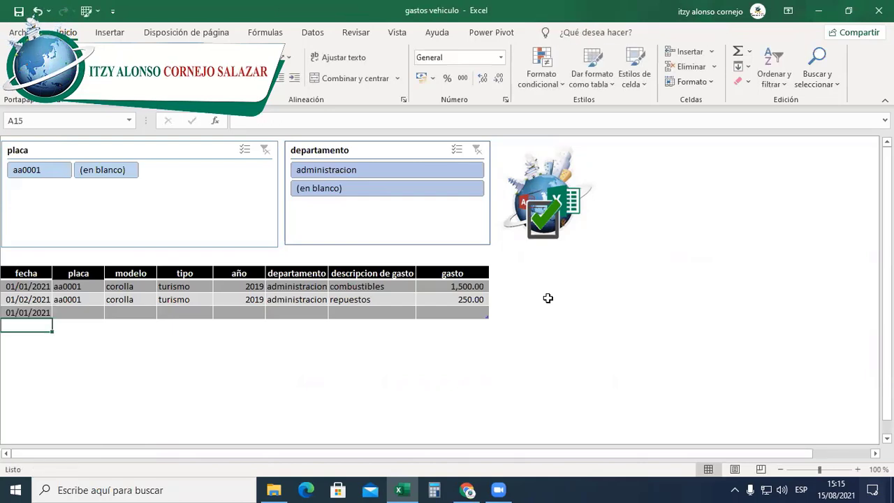
Look up the prado's placa on the vehicle sheet and enter a01 as the placa of the new expense row.
{"action": "key", "text": "ctrl+Page_Up"}
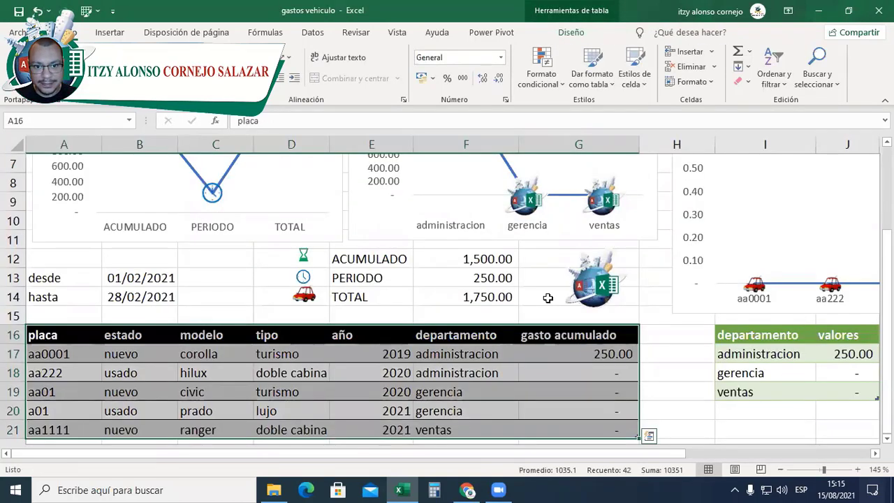
{"action": "key", "text": "Down"}
{"action": "key", "text": "Down"}
{"action": "key", "text": "Down"}
{"action": "key", "text": "Down"}
{"action": "key", "text": "F2"}
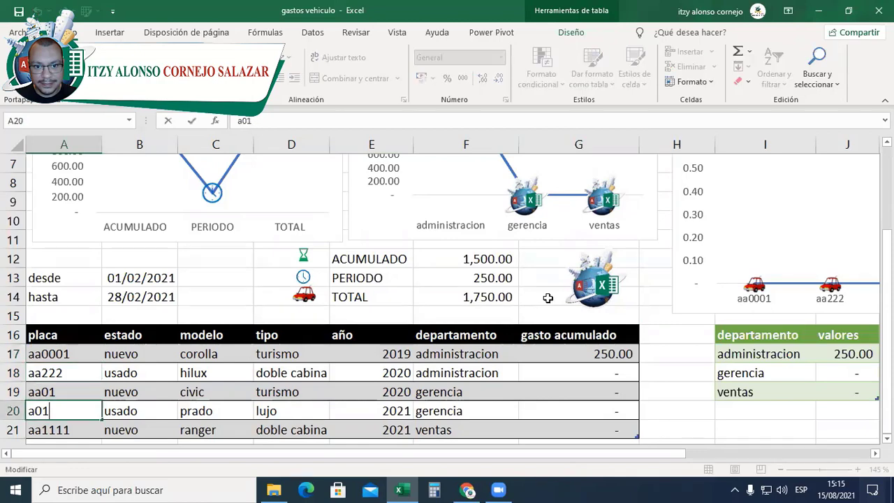
{"action": "key", "text": "Escape"}
{"action": "key", "text": "ctrl+Page_Down"}
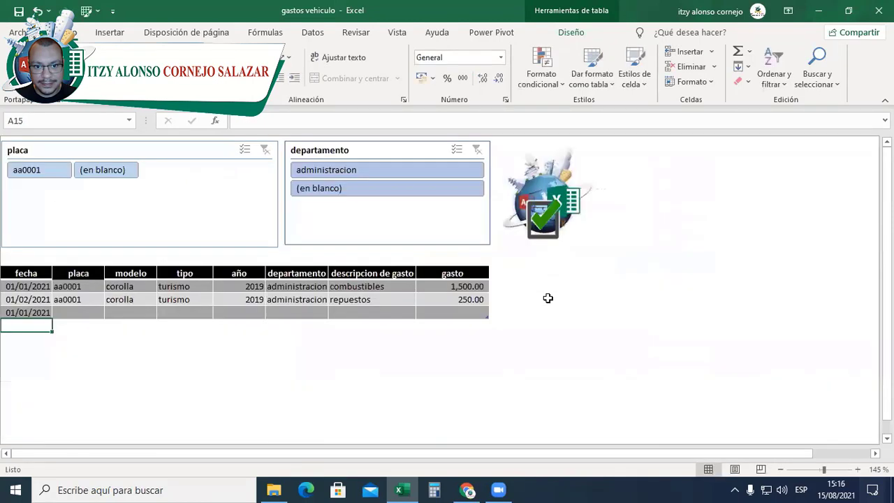
{"action": "key", "text": "Right"}
{"action": "type", "text": "a01"}
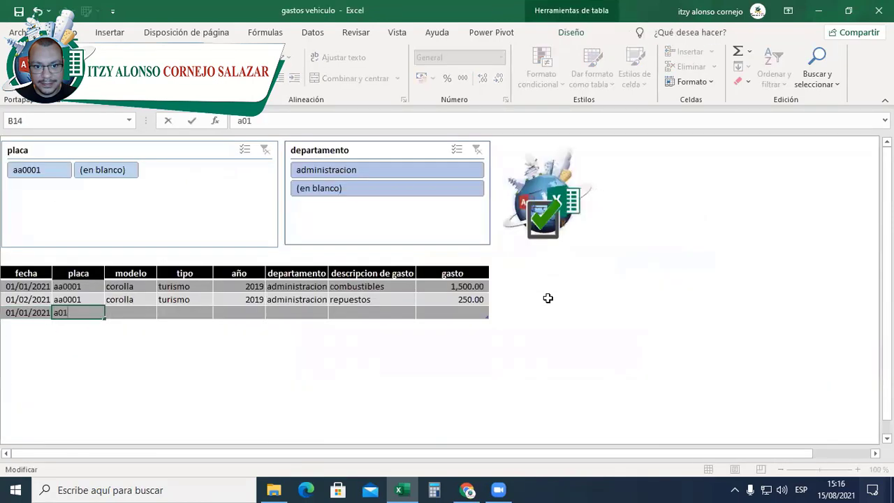
Complete the a01 expense with llantas as its descripcion de gasto and 3600 as its gasto.
{"action": "key", "text": "Right"}
{"action": "key", "text": "Right"}
{"action": "key", "text": "Right"}
{"action": "key", "text": "Right"}
{"action": "key", "text": "Right"}
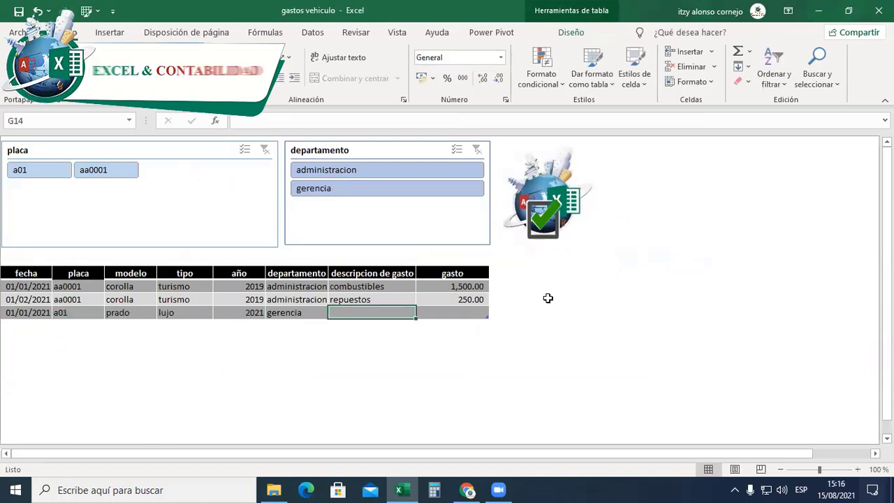
{"action": "type", "text": "ll"}
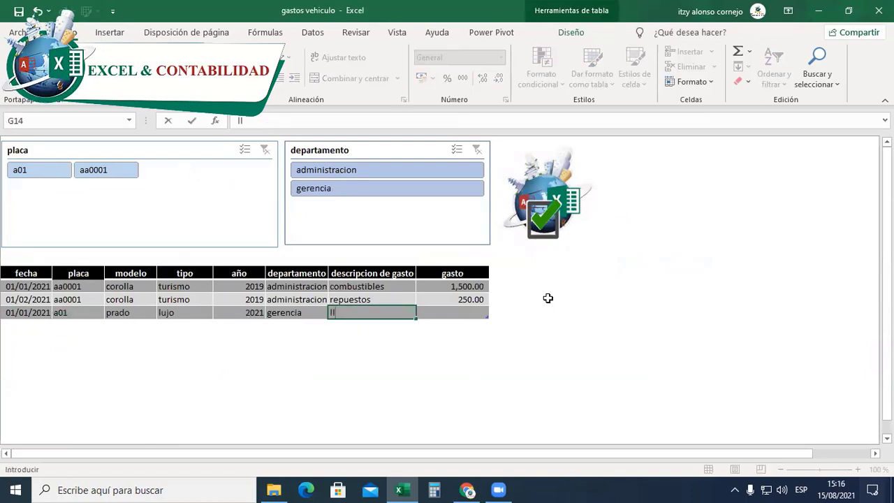
{"action": "type", "text": "antas"}
{"action": "key", "text": "Right"}
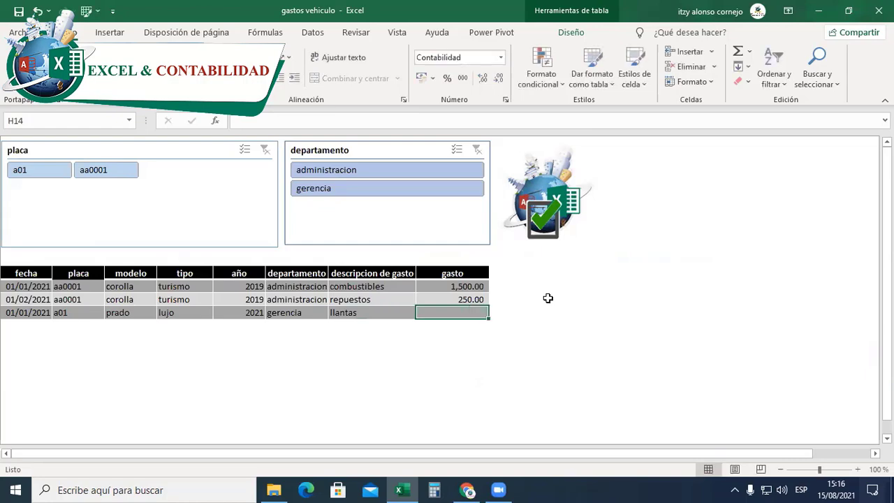
{"action": "type", "text": "3600"}
{"action": "key", "text": "Return"}
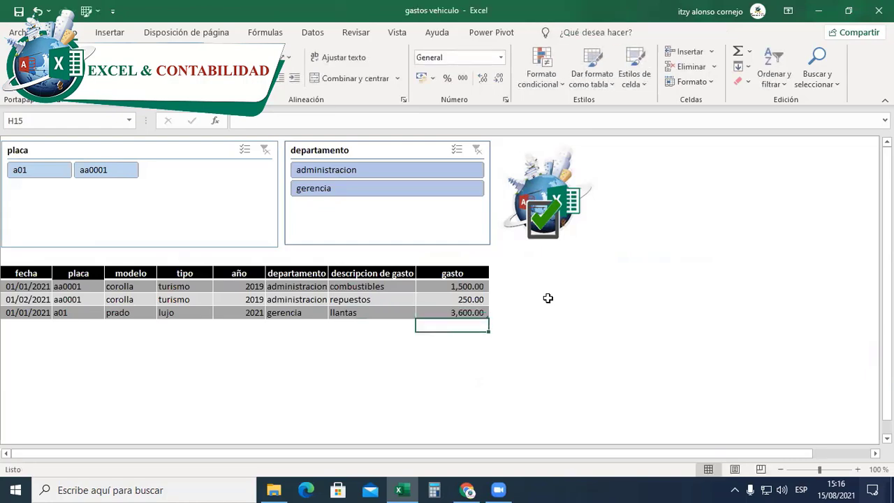
Check the period summary on the vehicle sheet and go back to the new a01 expense row in the movement table.
{"action": "key", "text": "ctrl+Page_Up"}
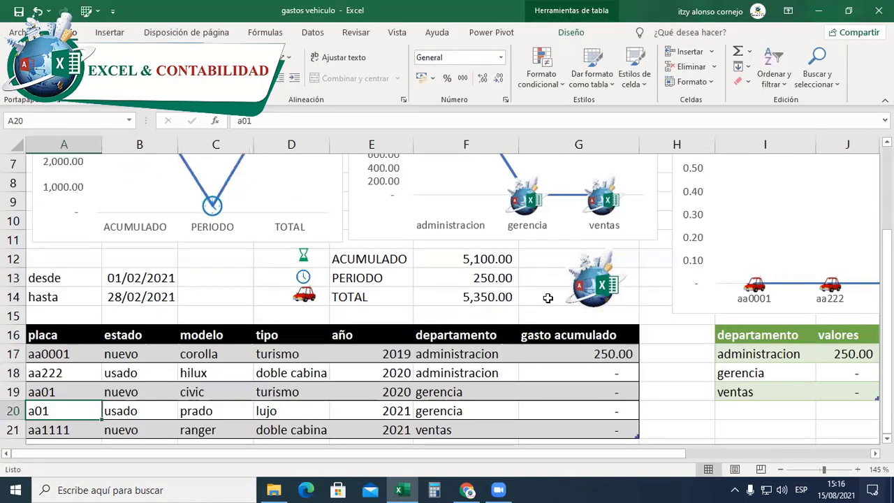
{"action": "key", "text": "ctrl+Page_Down"}
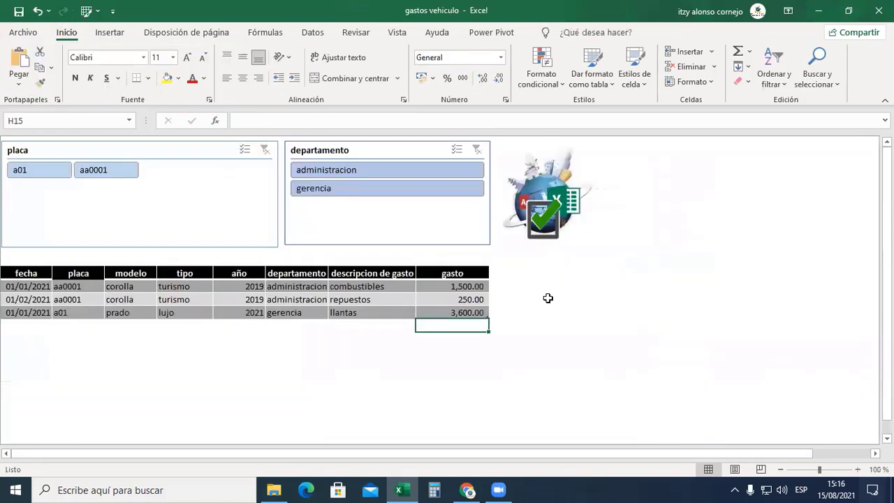
{"action": "key", "text": "Up"}
{"action": "key", "text": "Left"}
{"action": "key", "text": "Left"}
{"action": "key", "text": "Left"}
{"action": "key", "text": "Left"}
{"action": "key", "text": "Left"}
{"action": "key", "text": "Left"}
{"action": "key", "text": "Left"}
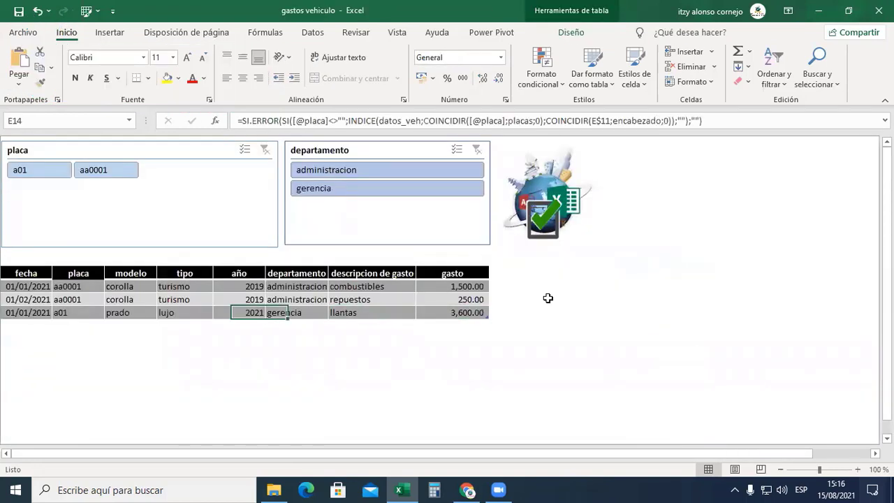
Set the desde date in B13 of the vehicle sheet to 01/01/2021.
{"action": "key", "text": "ctrl+Page_Up"}
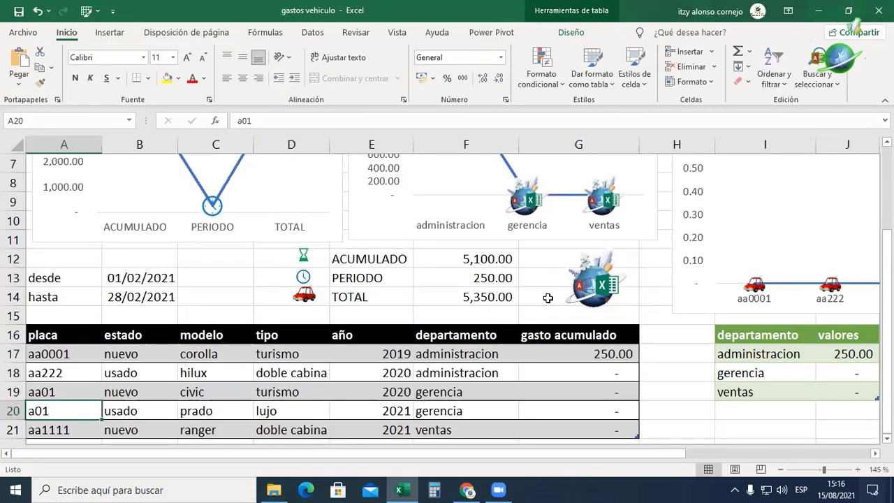
{"action": "key", "text": "Up"}
{"action": "key", "text": "Up"}
{"action": "key", "text": "Up"}
{"action": "key", "text": "Up"}
{"action": "key", "text": "Up"}
{"action": "key", "text": "Up"}
{"action": "key", "text": "Up"}
{"action": "key", "text": "Right"}
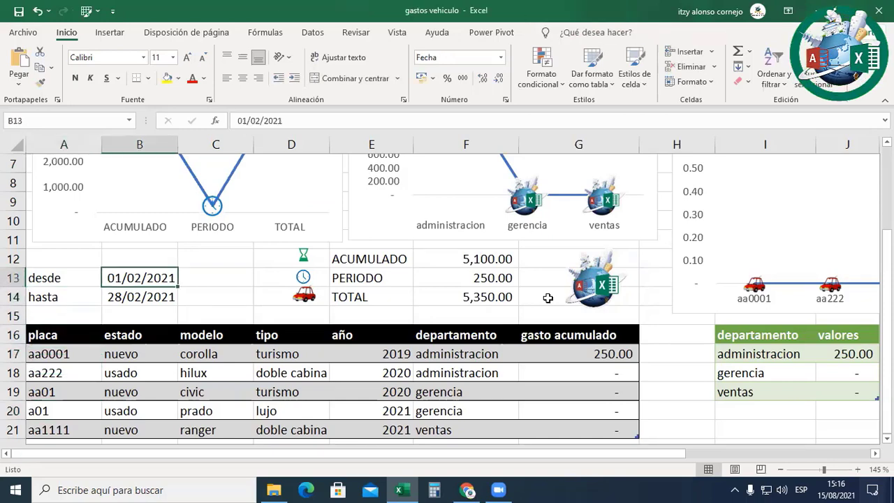
{"action": "key", "text": "F2"}
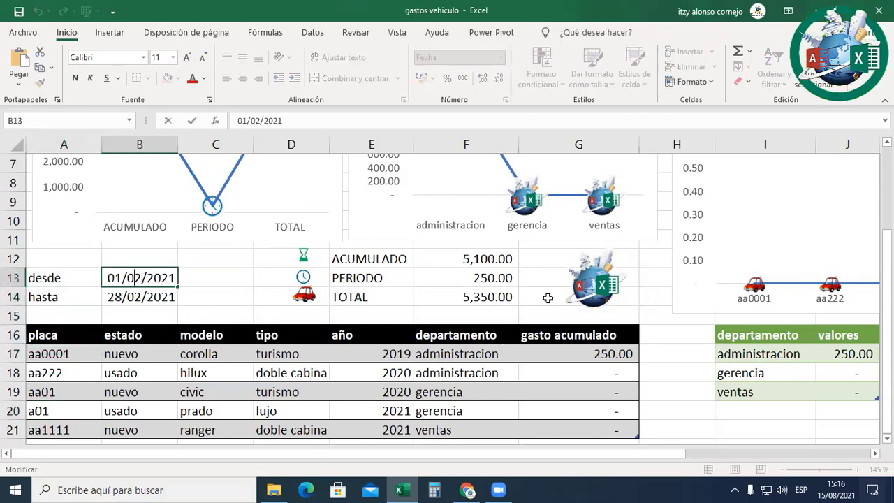
{"action": "key", "text": "Delete"}
{"action": "type", "text": "1"}
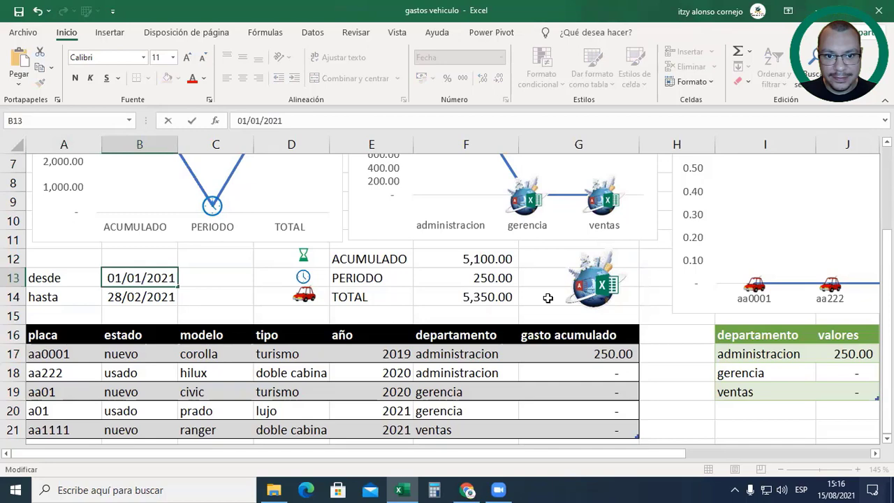
{"action": "key", "text": "Return"}
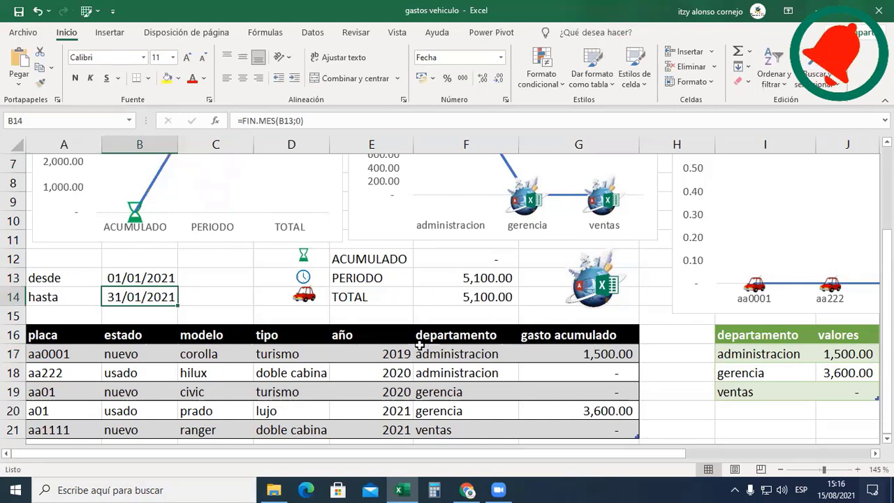
Examine the gasto acumulado formula for each vehicle and compare it with the departamento and placa summary tables.
{"action": "left_click", "coordinate": [575, 409]}
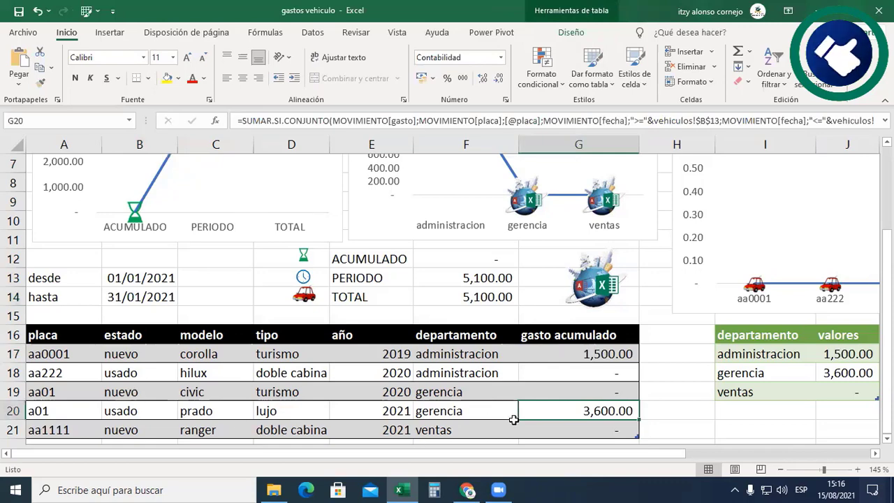
{"action": "scroll", "coordinate": [554, 404], "scroll_direction": "down", "scroll_amount": 2}
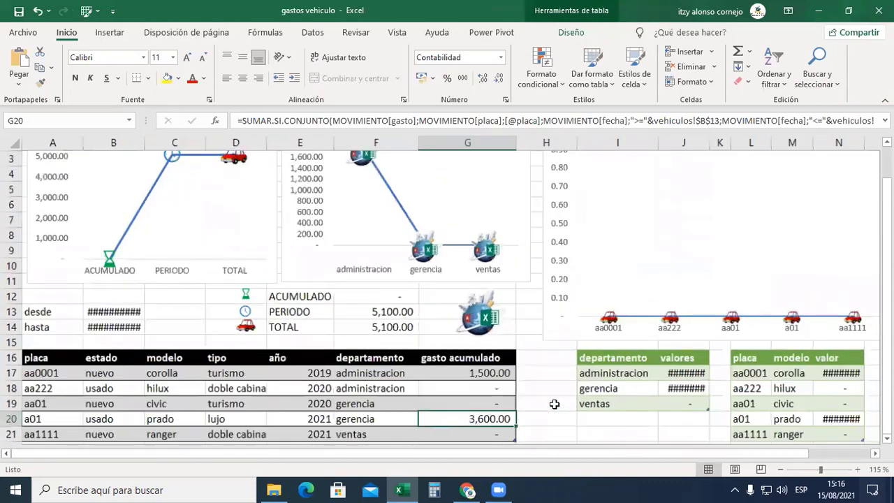
{"action": "scroll", "coordinate": [554, 404], "scroll_direction": "down", "scroll_amount": 1}
{"action": "left_click", "coordinate": [581, 378]}
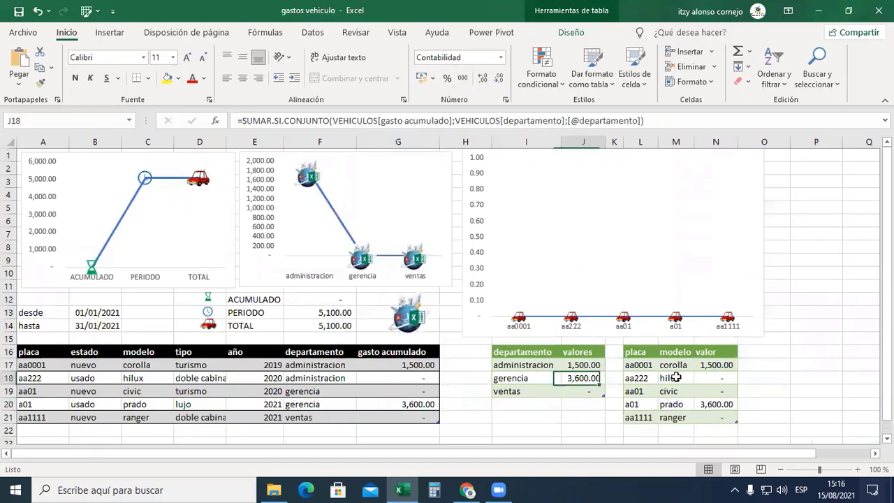
{"action": "left_click", "coordinate": [654, 378]}
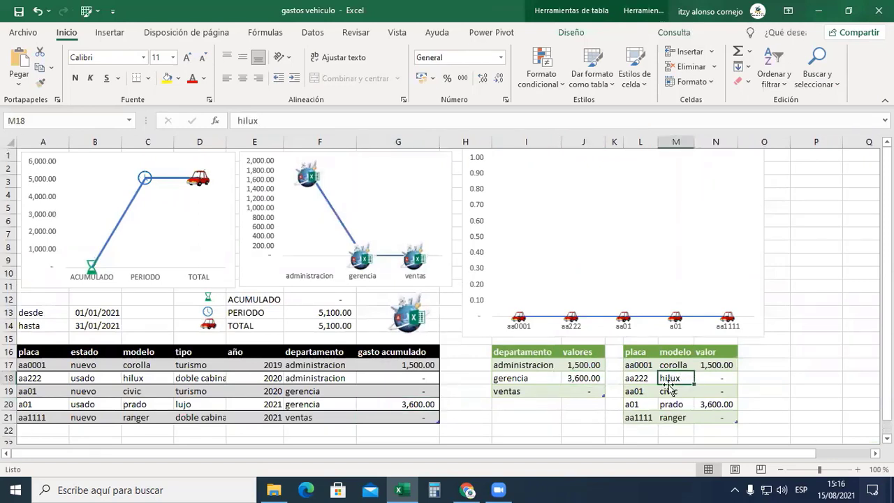
{"action": "left_click", "coordinate": [539, 366]}
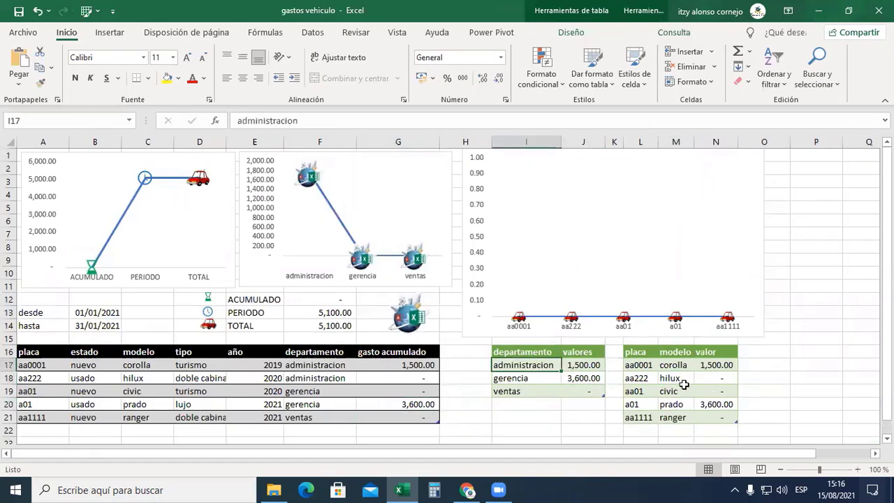
{"action": "left_click", "coordinate": [676, 381]}
{"action": "left_click", "coordinate": [375, 375]}
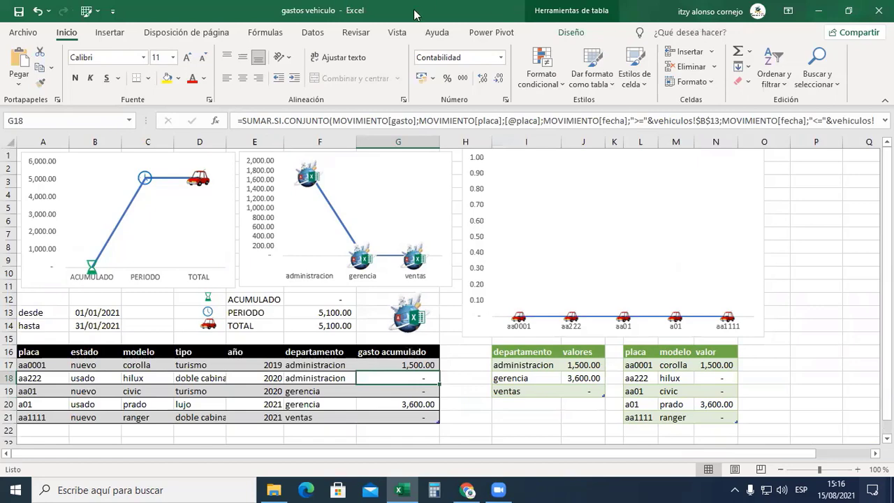
{"action": "left_click", "coordinate": [313, 32]}
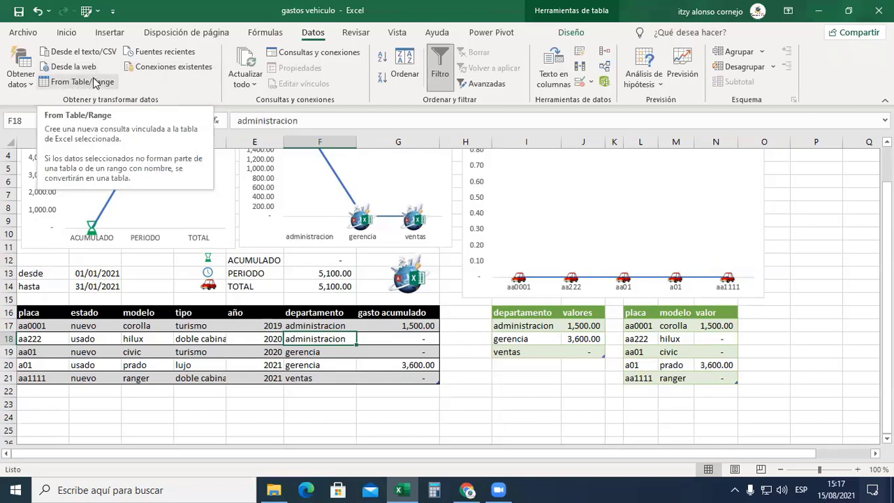
{"action": "left_click", "coordinate": [95, 82]}
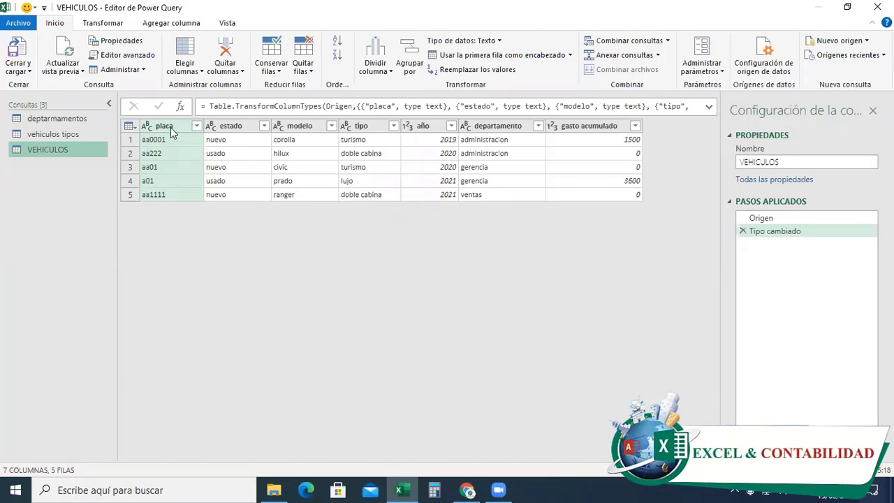
{"action": "left_click", "coordinate": [416, 484]}
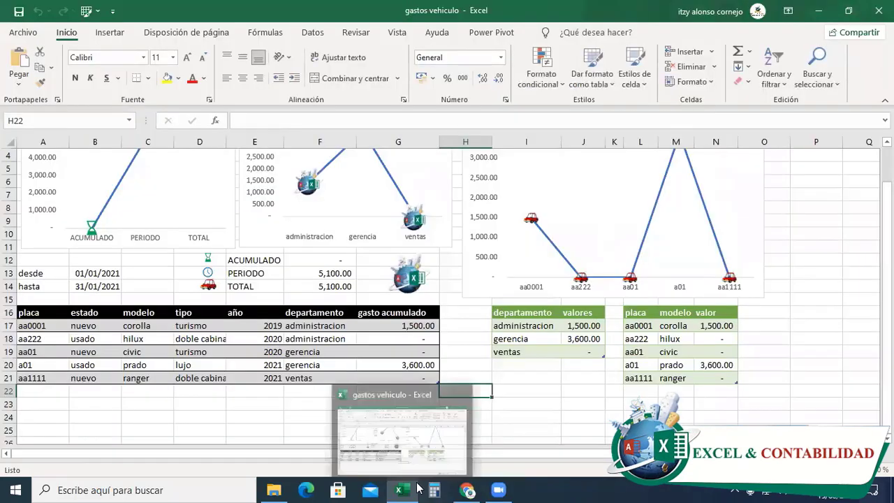
{"action": "left_click", "coordinate": [337, 350]}
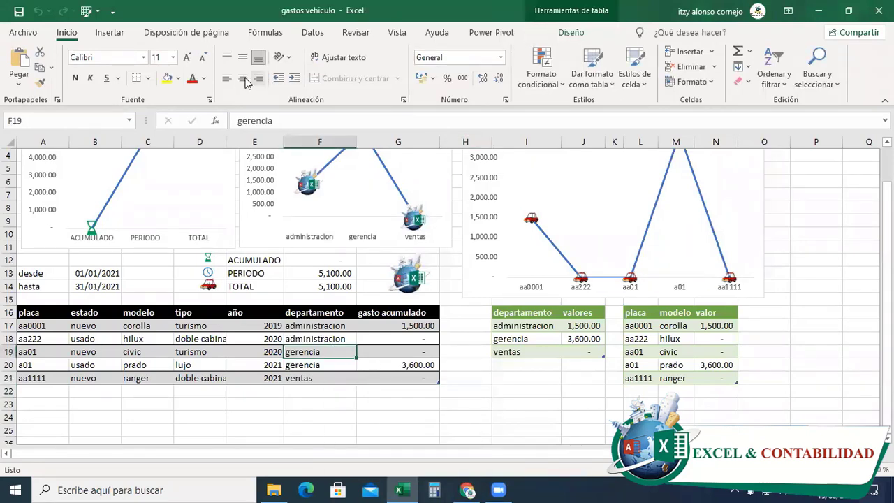
Create a Power Query query from the VEHICULOS table.
{"action": "left_click", "coordinate": [314, 35]}
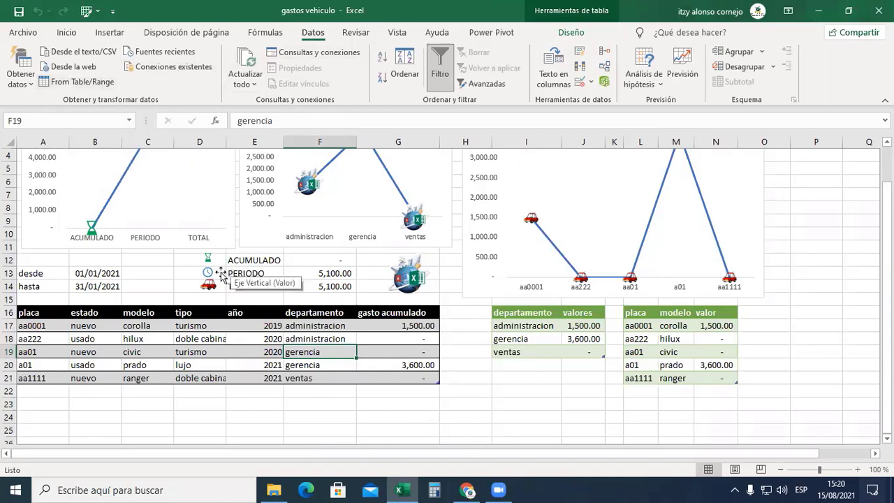
{"action": "left_click", "coordinate": [203, 339]}
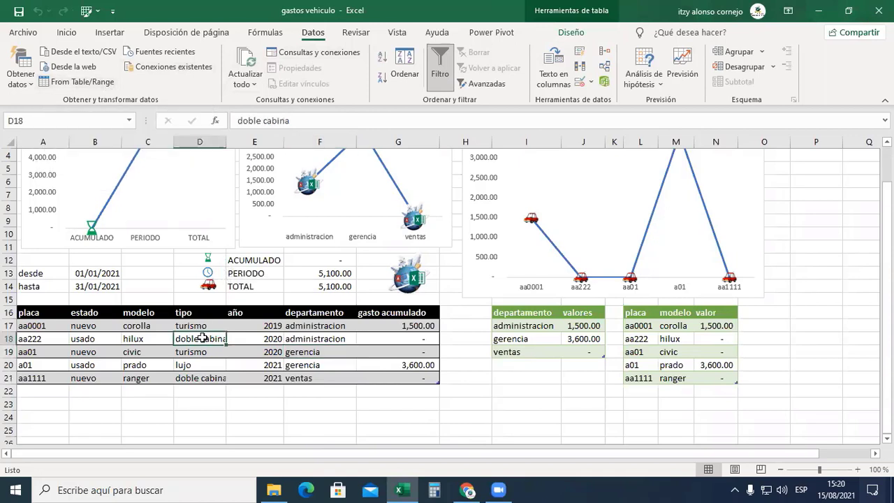
{"action": "left_click", "coordinate": [106, 84]}
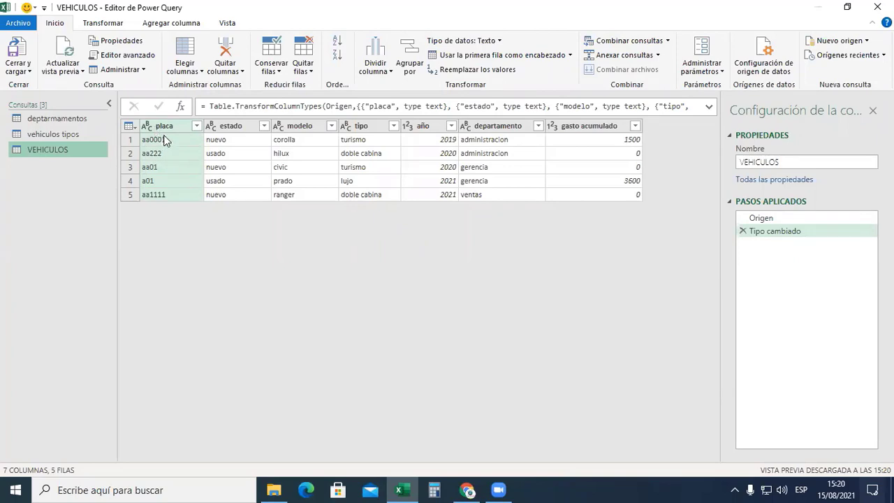
In the VEHICULOS query, remove every column except departamento and remove the duplicate departments.
{"action": "key", "text": "Delete"}
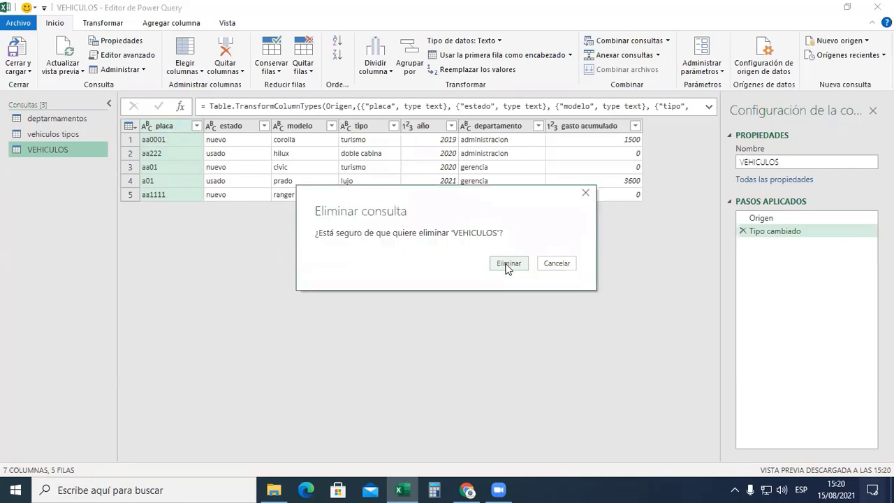
{"action": "left_click", "coordinate": [563, 263]}
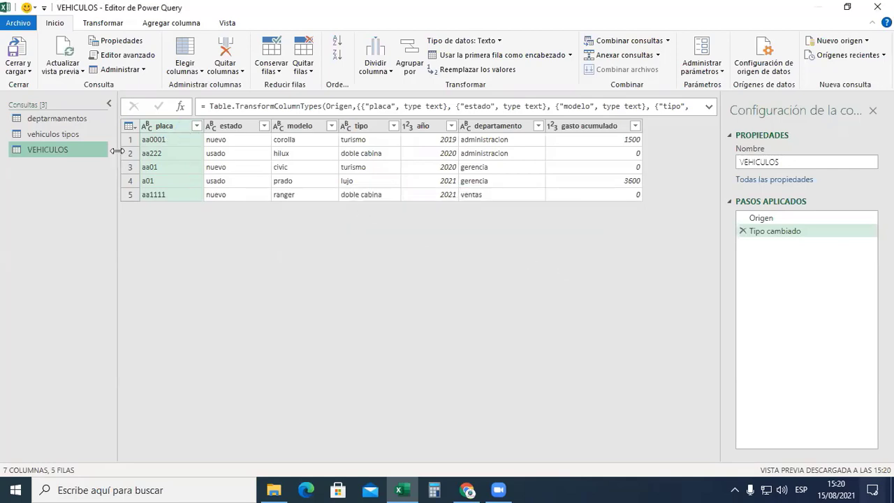
{"action": "left_click", "coordinate": [214, 158]}
{"action": "left_click", "coordinate": [175, 130]}
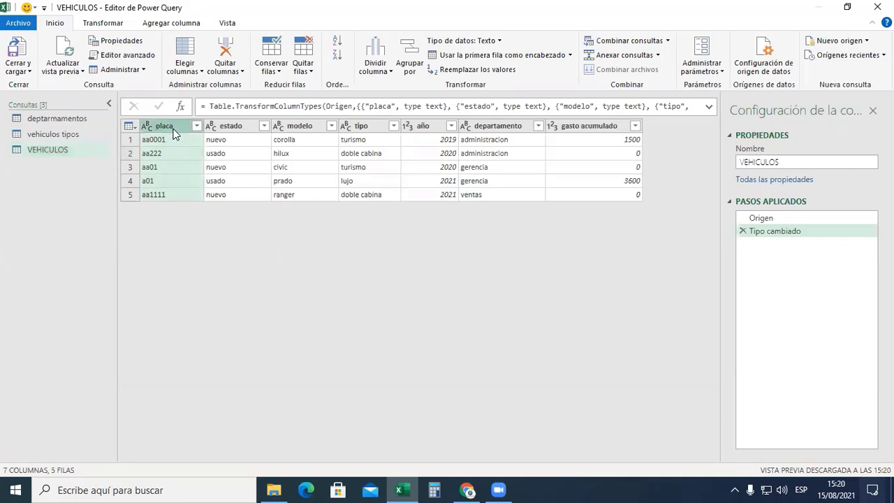
{"action": "key", "text": "Delete"}
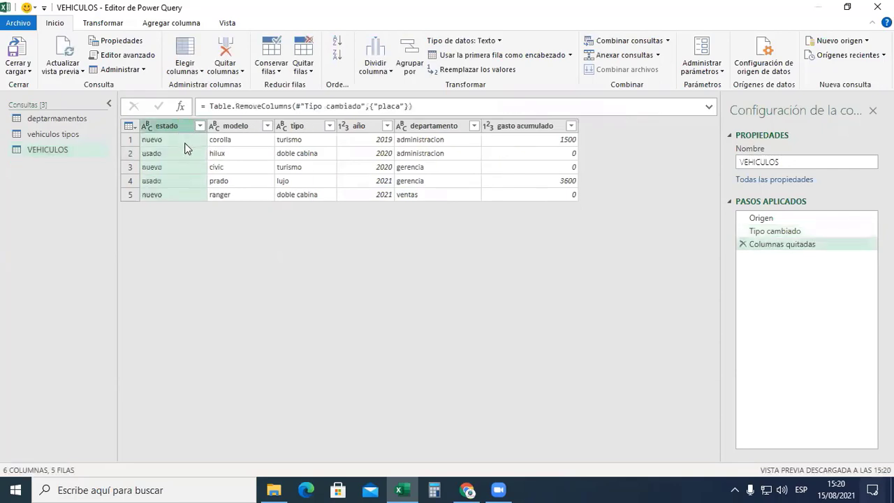
{"action": "key", "text": "Delete"}
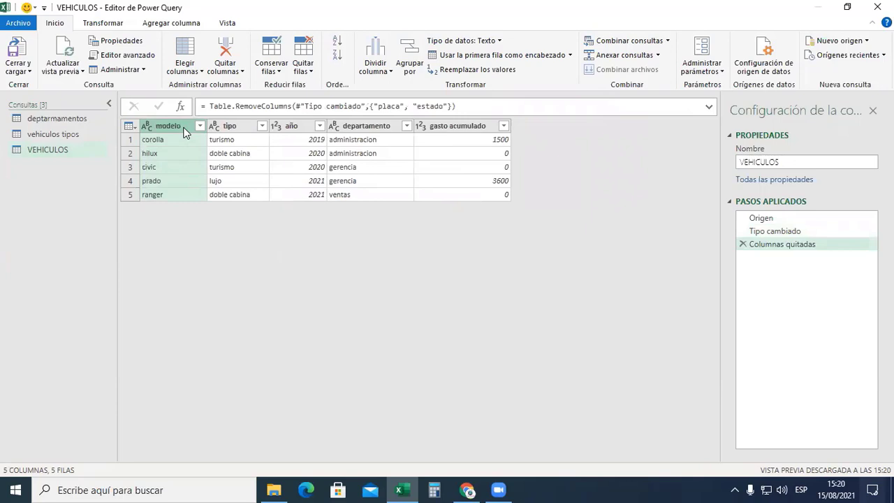
{"action": "key", "text": "Delete"}
{"action": "key", "text": "Delete"}
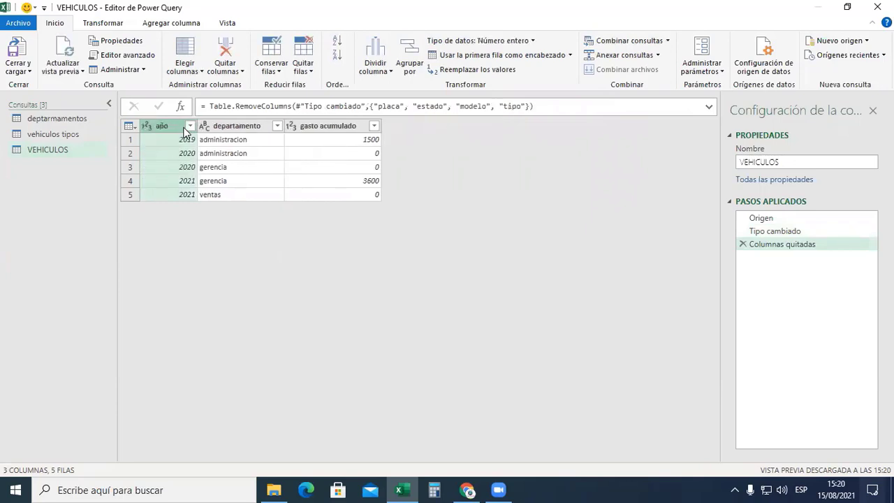
{"action": "key", "text": "Delete"}
{"action": "left_click", "coordinate": [274, 128]}
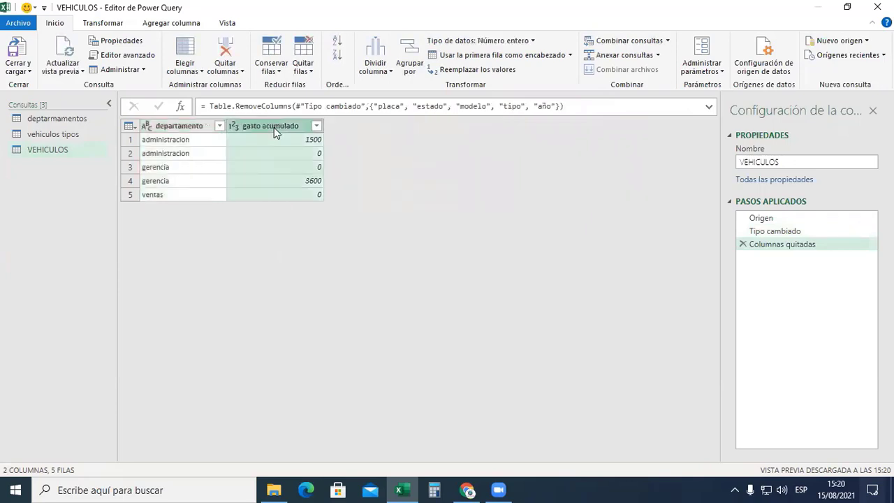
{"action": "key", "text": "Delete"}
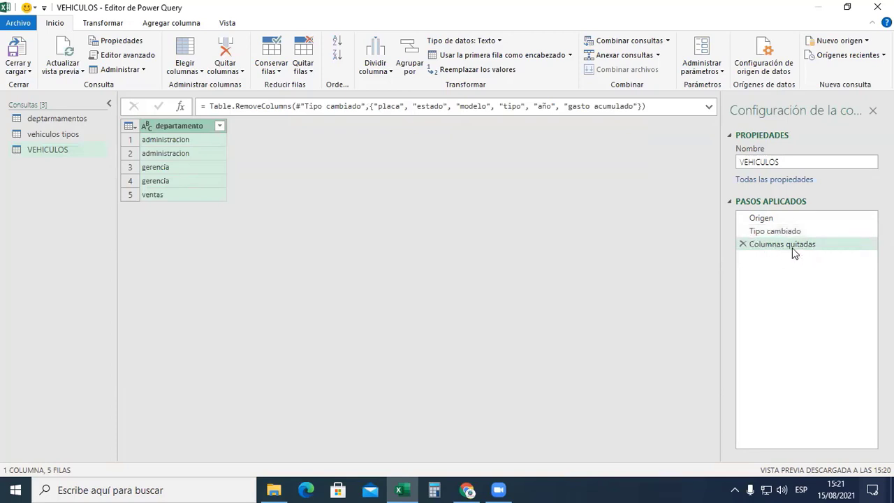
{"action": "left_click", "coordinate": [312, 71]}
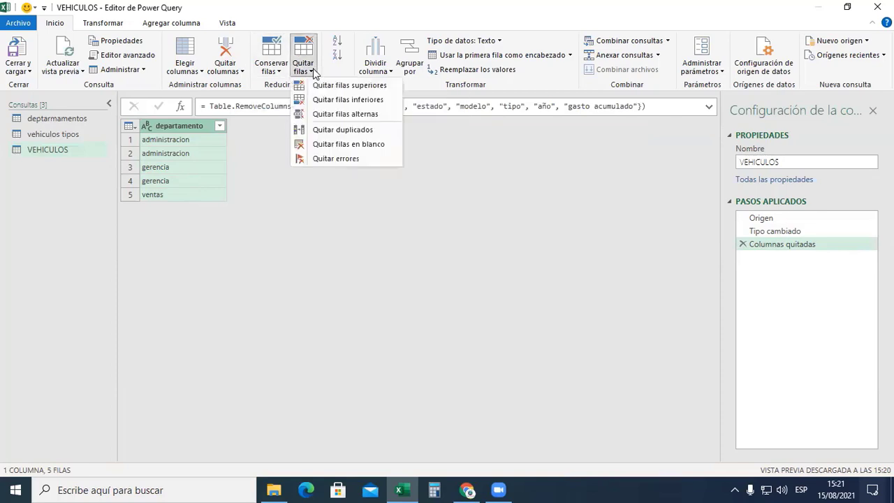
{"action": "left_click", "coordinate": [318, 132]}
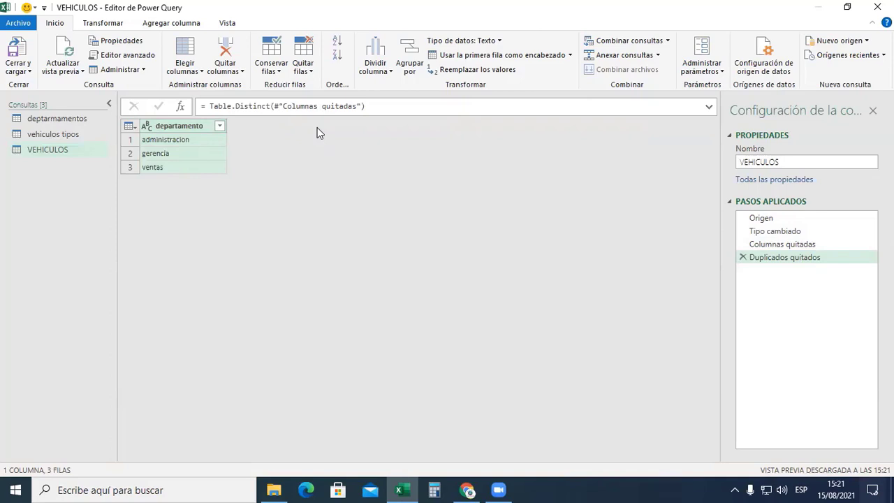
Load the query as a table at Q8 of the existing vehiculos sheet and close the list of queries and connections.
{"action": "left_click", "coordinate": [21, 70]}
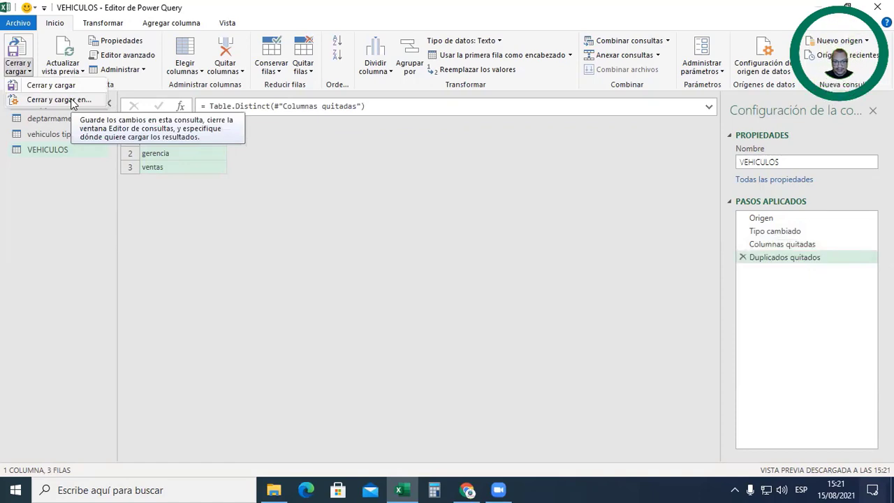
{"action": "left_click", "coordinate": [59, 100]}
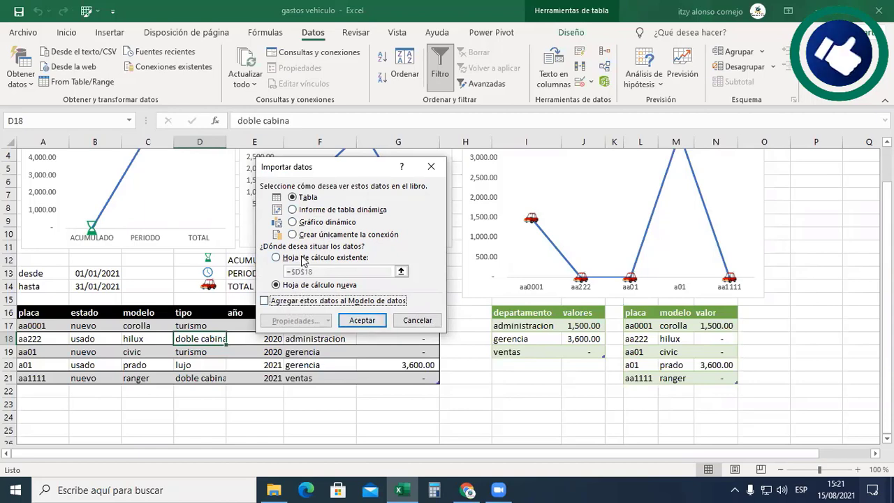
{"action": "left_click", "coordinate": [302, 260]}
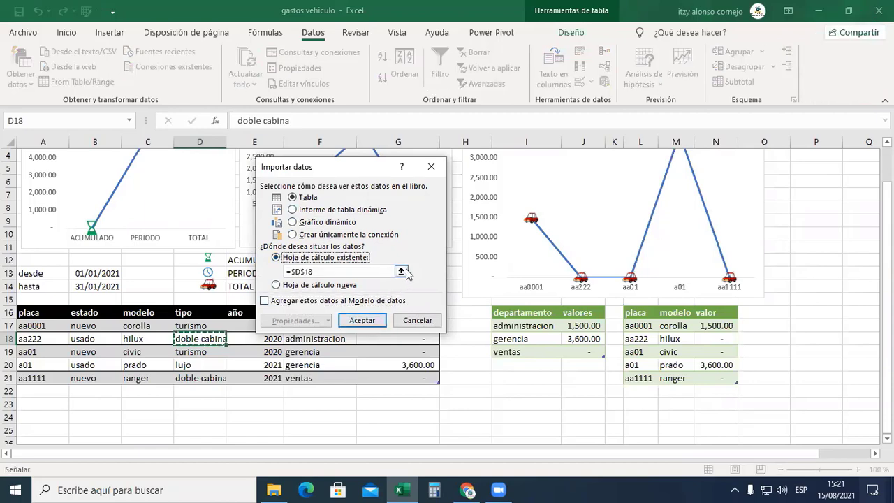
{"action": "left_click", "coordinate": [402, 271]}
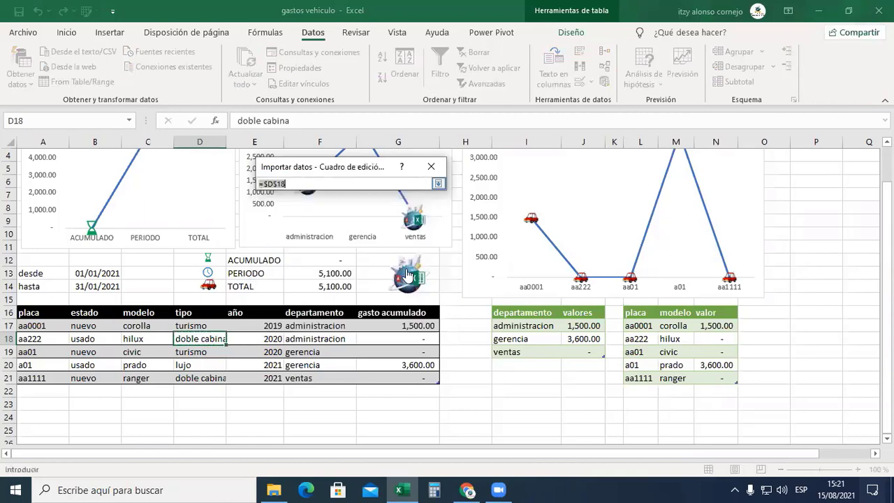
{"action": "left_click", "coordinate": [850, 203]}
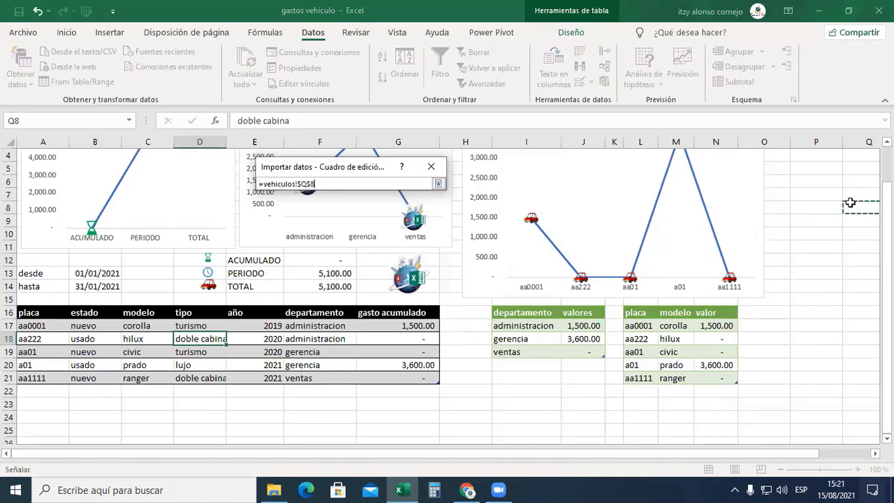
{"action": "left_click", "coordinate": [438, 183]}
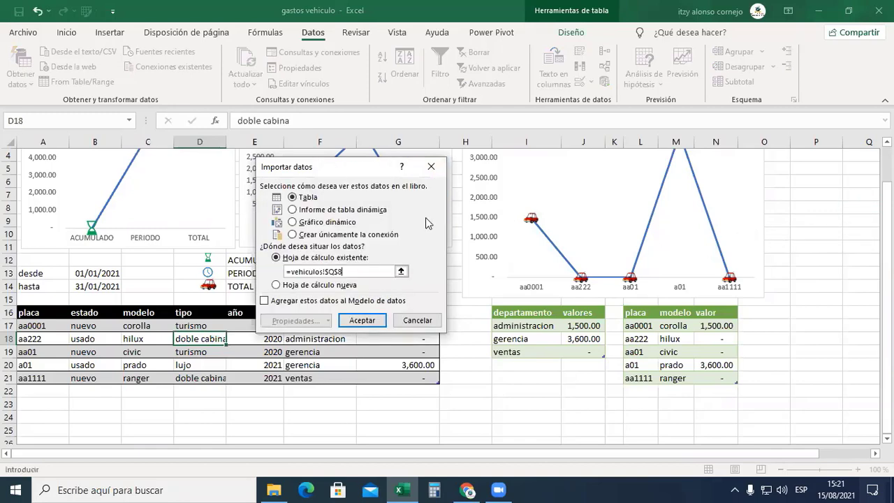
{"action": "left_click", "coordinate": [362, 320]}
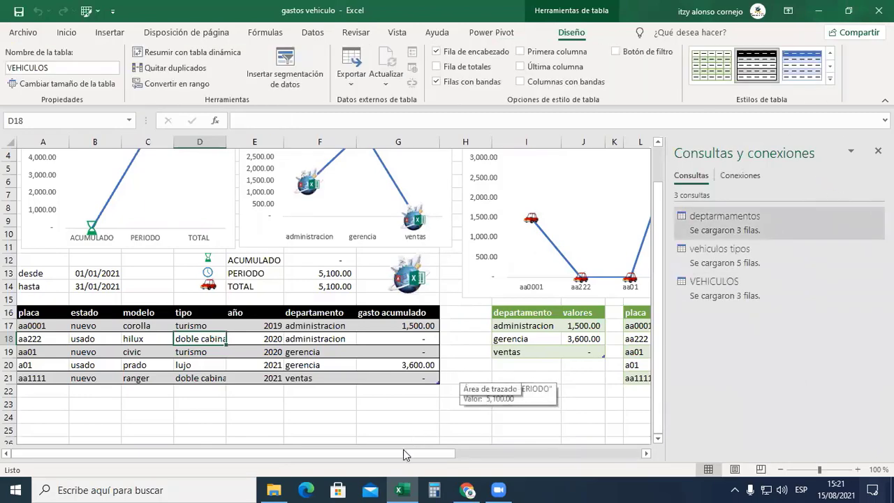
{"action": "scroll", "coordinate": [403, 449], "scroll_direction": "right", "scroll_amount": 5}
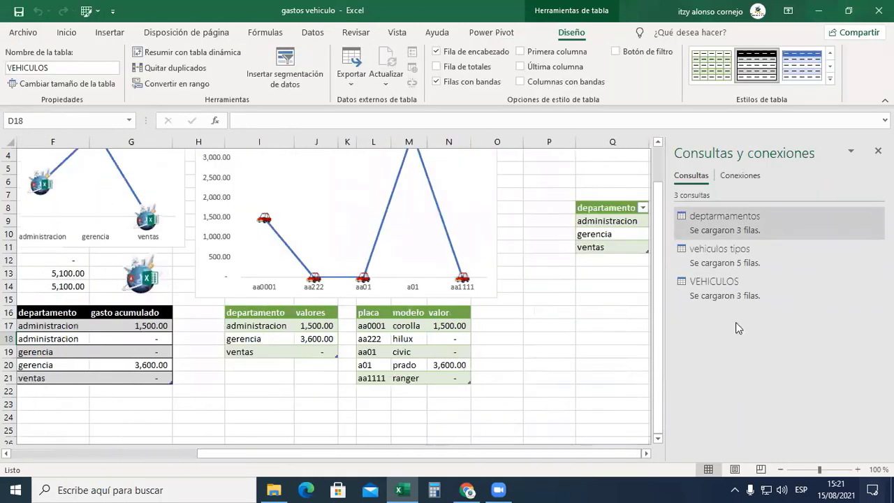
{"action": "left_click", "coordinate": [878, 151]}
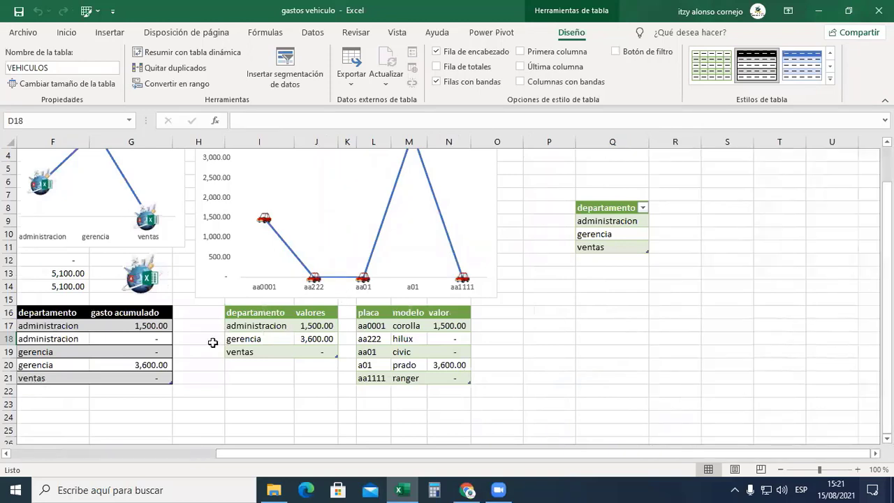
Compare the administracion rows of the vehicle table with the administracion entry in the departamento summary table.
{"action": "left_click", "coordinate": [52, 341]}
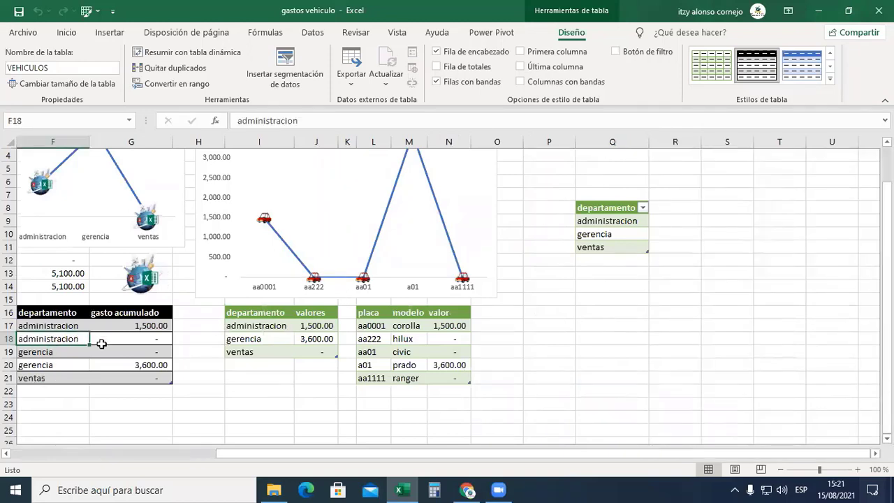
{"action": "left_click_drag", "start_coordinate": [61, 327], "coordinate": [59, 340]}
{"action": "left_click", "coordinate": [52, 328]}
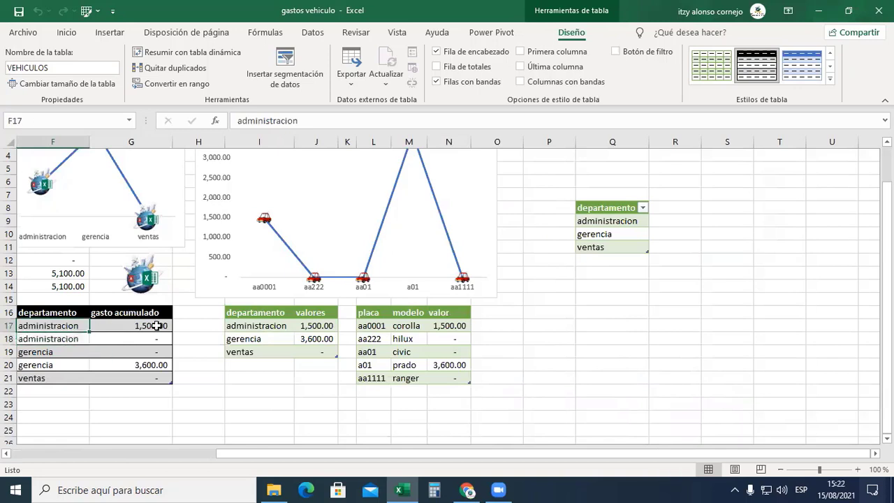
{"action": "left_click", "coordinate": [268, 327]}
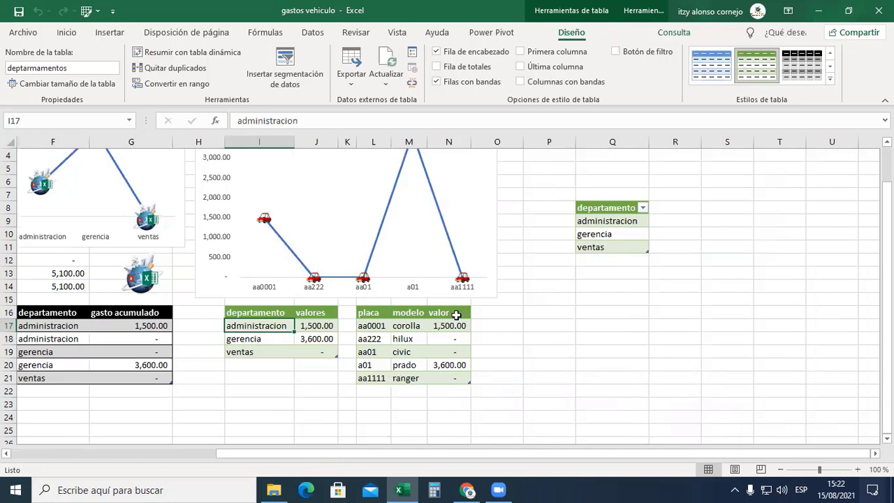
Refresh the query that feeds the departamento table at Q8.
{"action": "left_click", "coordinate": [621, 231]}
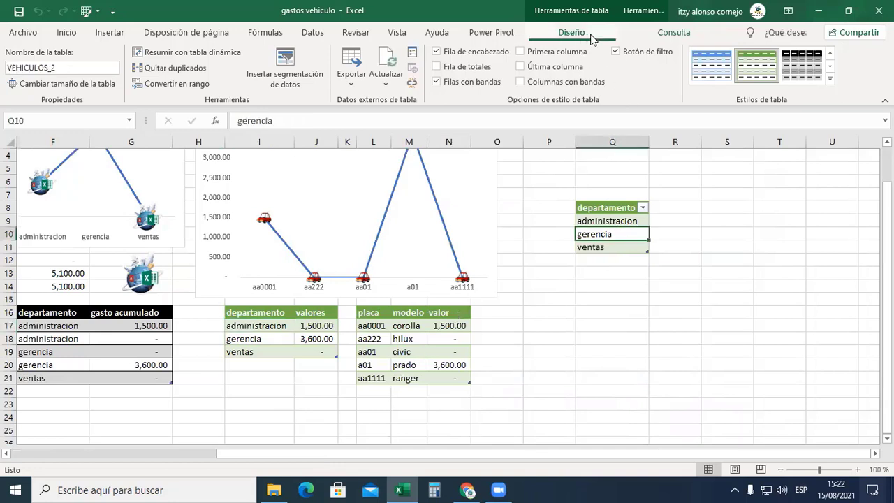
{"action": "left_click", "coordinate": [659, 35]}
{"action": "left_click", "coordinate": [138, 82]}
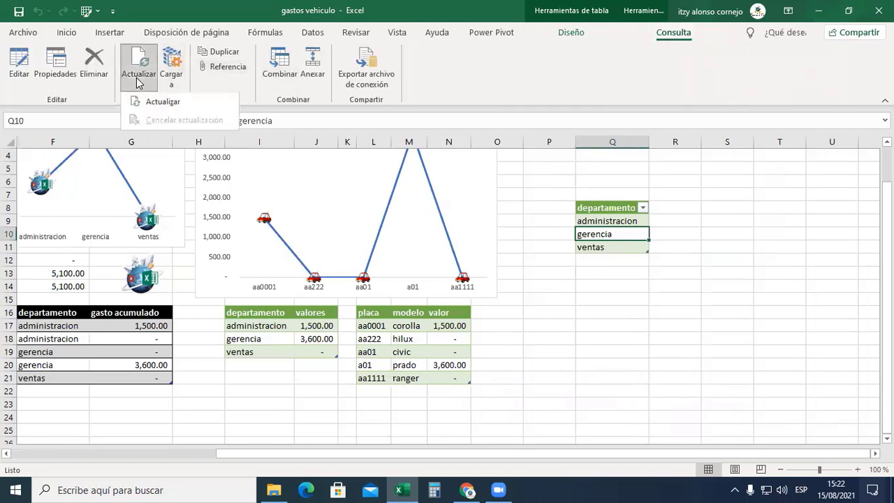
{"action": "left_click", "coordinate": [143, 102]}
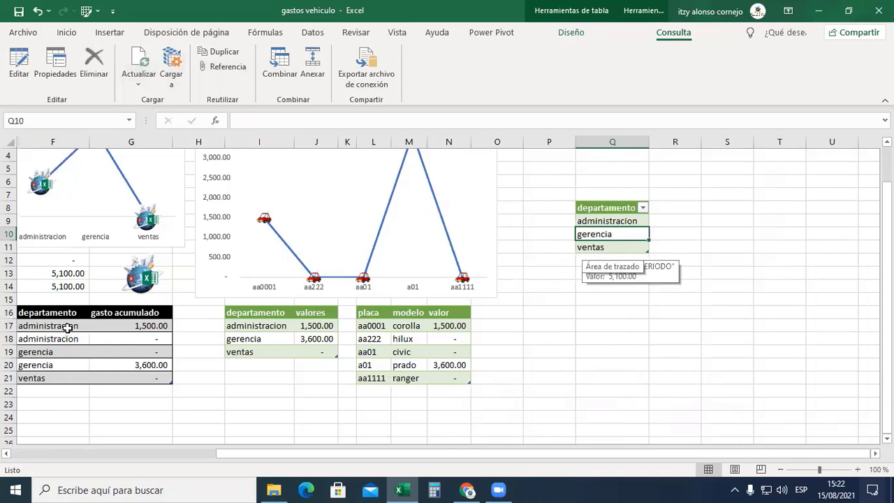
Compare the departamento column of the vehicle table with the unique department list at Q8, and check the formula in N17.
{"action": "left_click_drag", "start_coordinate": [67, 329], "coordinate": [56, 390]}
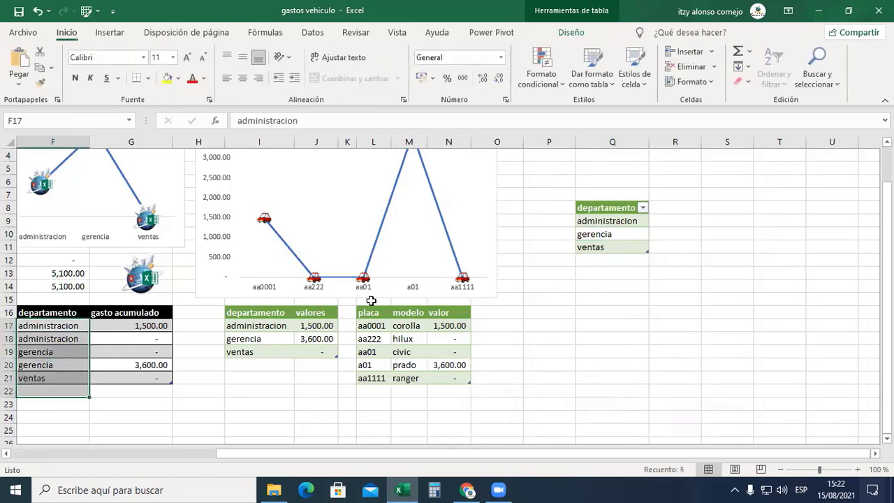
{"action": "left_click", "coordinate": [622, 222]}
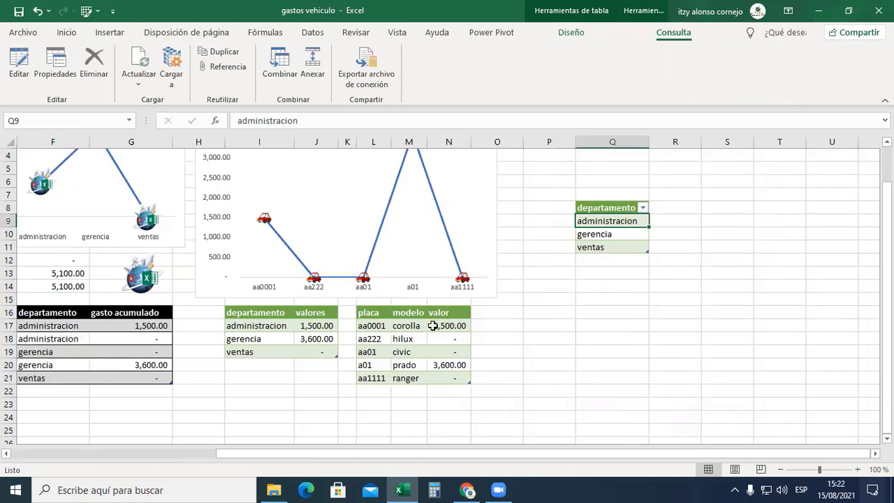
{"action": "left_click", "coordinate": [433, 325]}
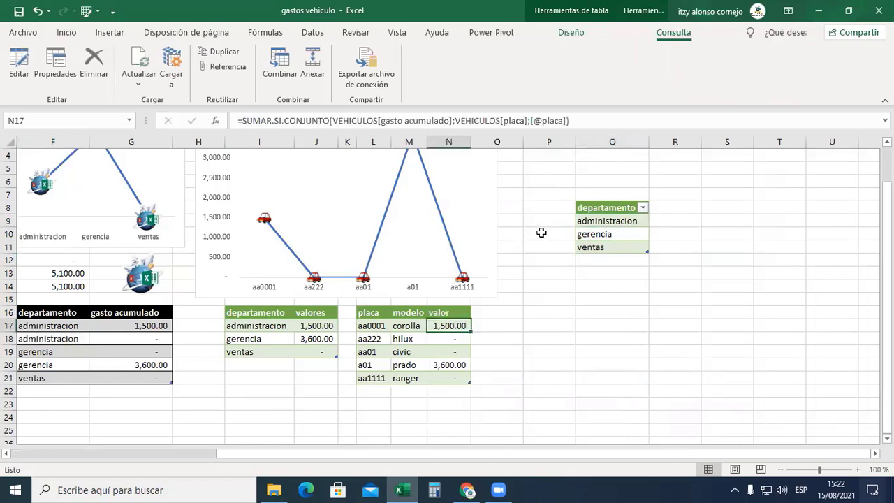
Add a table column after departamento in the query table at Q8 and name it valor.
{"action": "left_click", "coordinate": [633, 221]}
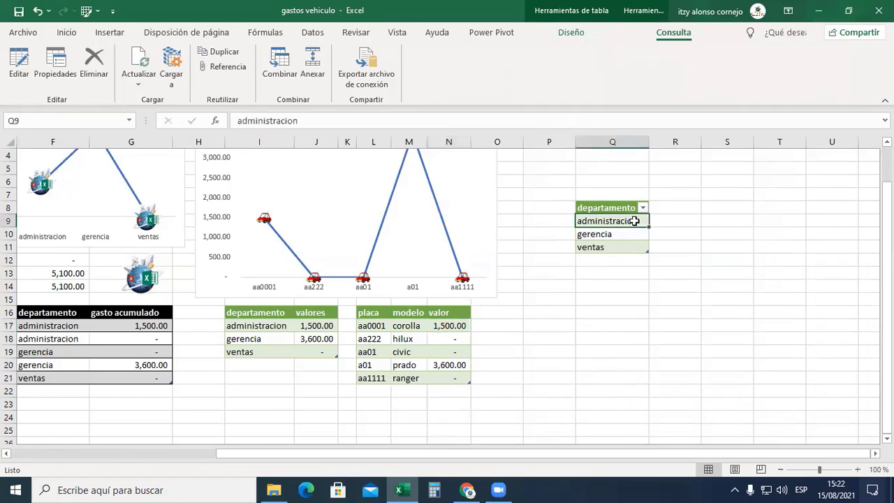
{"action": "right_click", "coordinate": [649, 232]}
{"action": "mouse_move", "coordinate": [656, 238]}
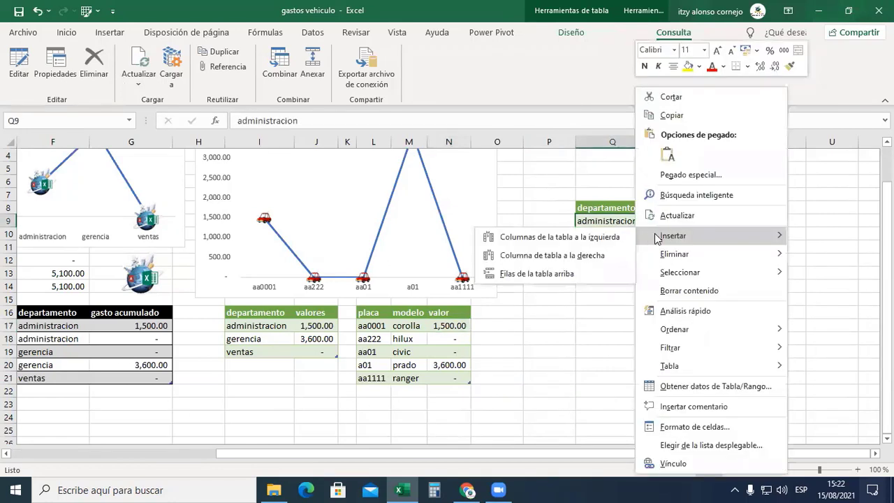
{"action": "left_click", "coordinate": [598, 254]}
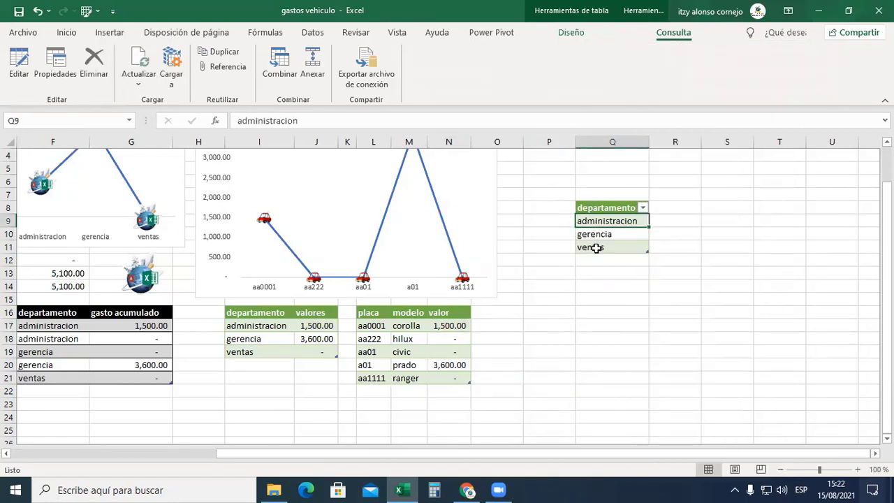
{"action": "left_click", "coordinate": [678, 208]}
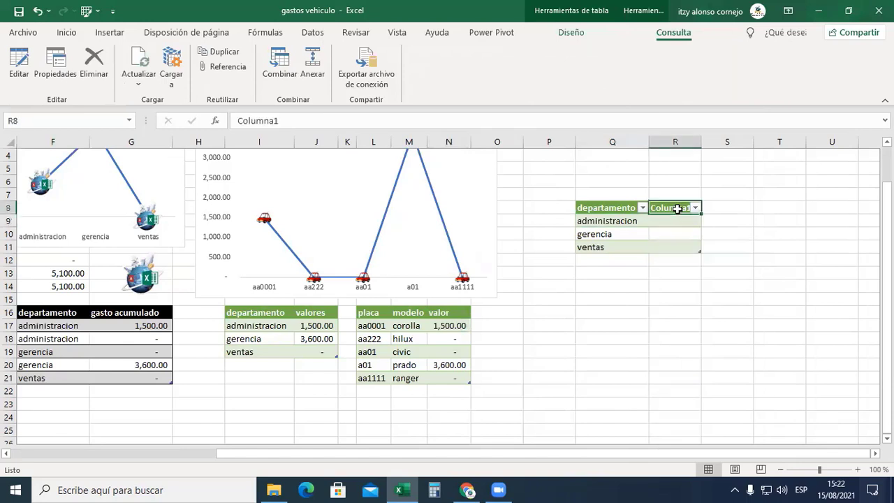
{"action": "type", "text": "valor"}
{"action": "key", "text": "Return"}
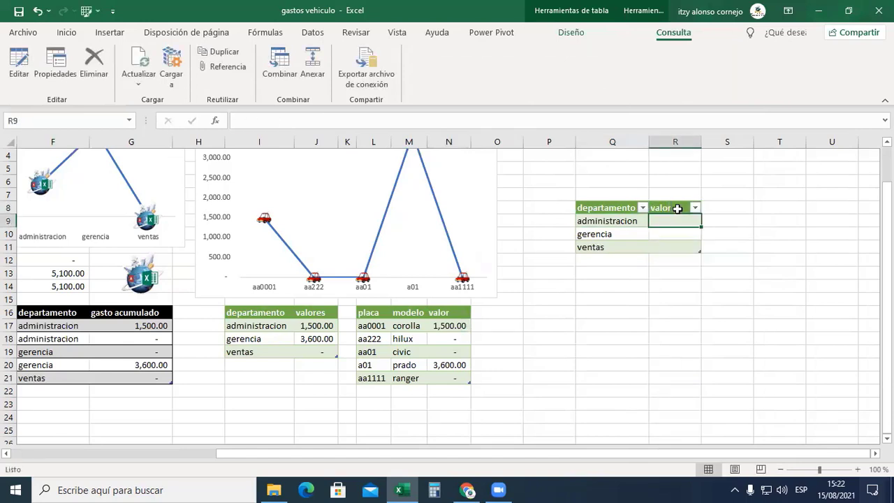
{"action": "key", "text": "Left"}
{"action": "key", "text": "Left"}
{"action": "key", "text": "Left"}
{"action": "key", "text": "Left"}
{"action": "key", "text": "Left"}
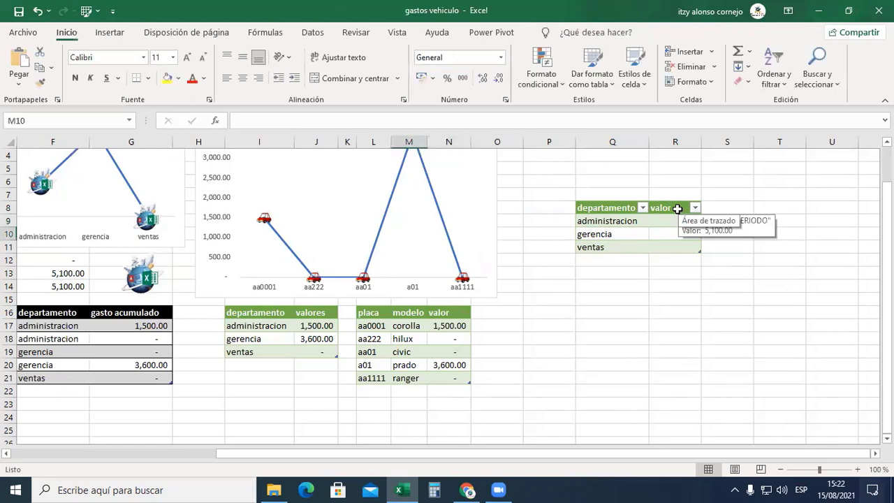
{"action": "key", "text": "Down"}
{"action": "key", "text": "Down"}
{"action": "key", "text": "Down"}
{"action": "key", "text": "Down"}
{"action": "key", "text": "Down"}
{"action": "key", "text": "Down"}
{"action": "key", "text": "Down"}
{"action": "key", "text": "Down"}
{"action": "key", "text": "Left"}
{"action": "key", "text": "Left"}
{"action": "key", "text": "Left"}
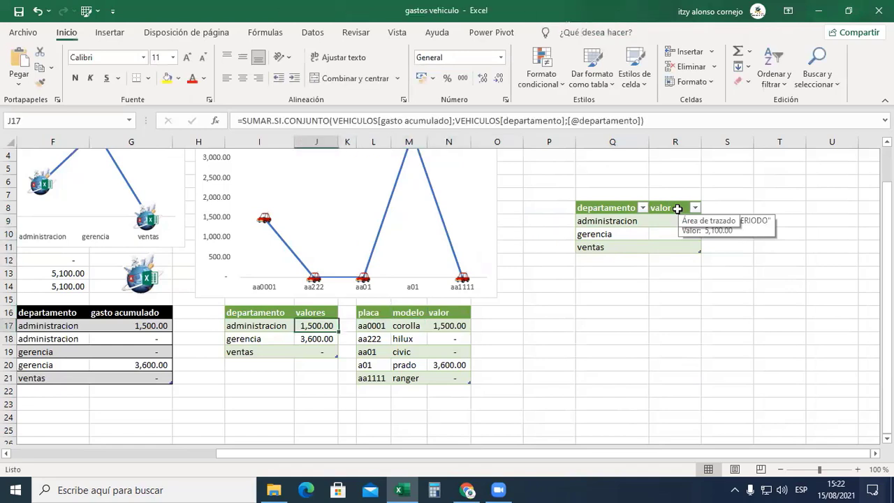
{"action": "key", "text": "F2"}
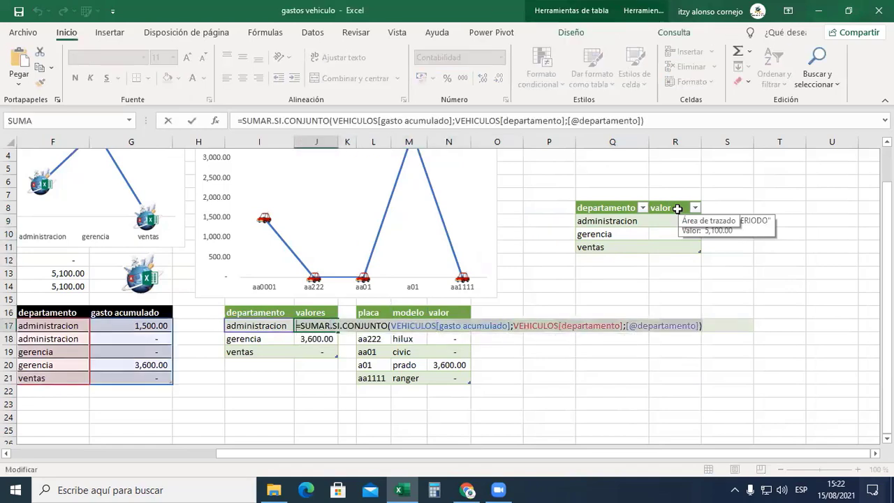
{"action": "key", "text": "Escape"}
{"action": "left_click", "coordinate": [671, 222]}
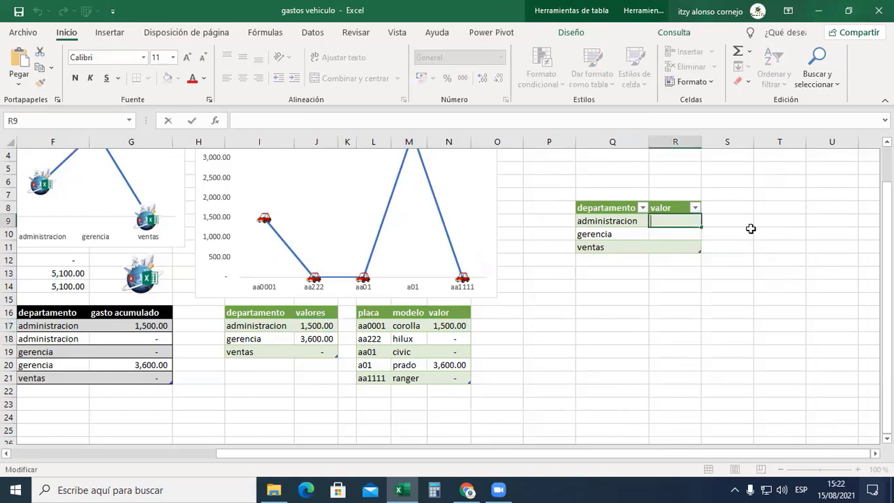
{"action": "key", "text": "F2"}
{"action": "type", "text": "=SUMAR.SI.CONJUNTO(VEHICULOS[gasto acumulado];VEHICULOS[departamento];[@departamento])"}
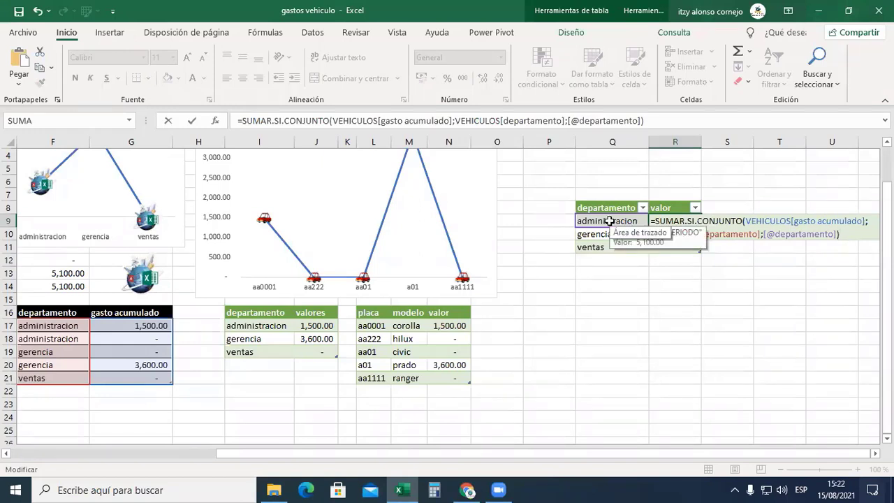
{"action": "key", "text": "Return"}
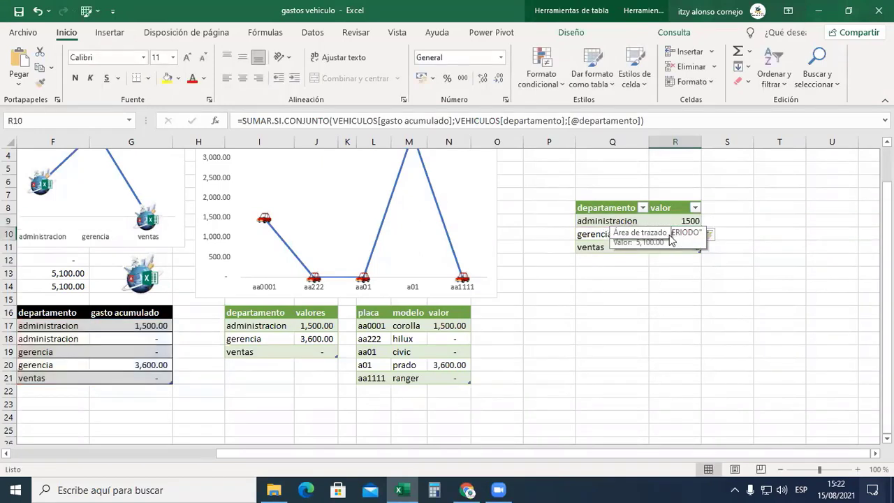
Review the calculated amounts in the valor column for administracion, gerencia and ventas.
{"action": "left_click_drag", "start_coordinate": [675, 223], "coordinate": [675, 246]}
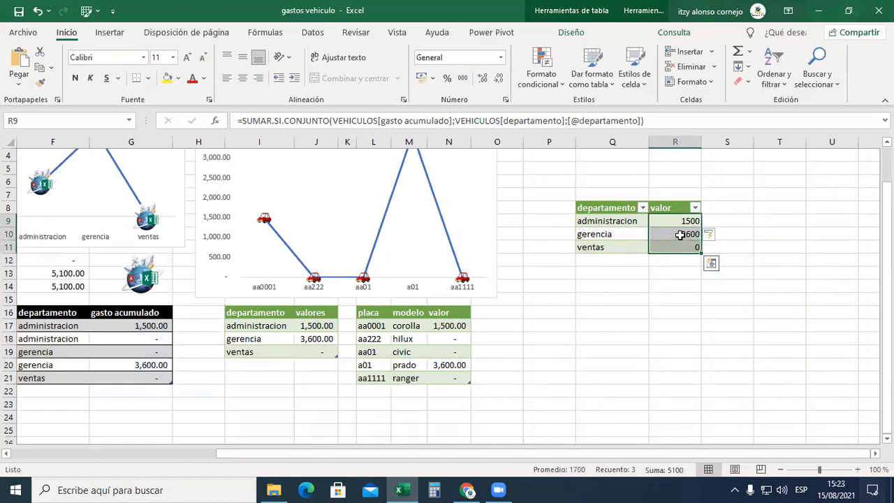
{"action": "left_click", "coordinate": [680, 235]}
{"action": "left_click", "coordinate": [681, 221]}
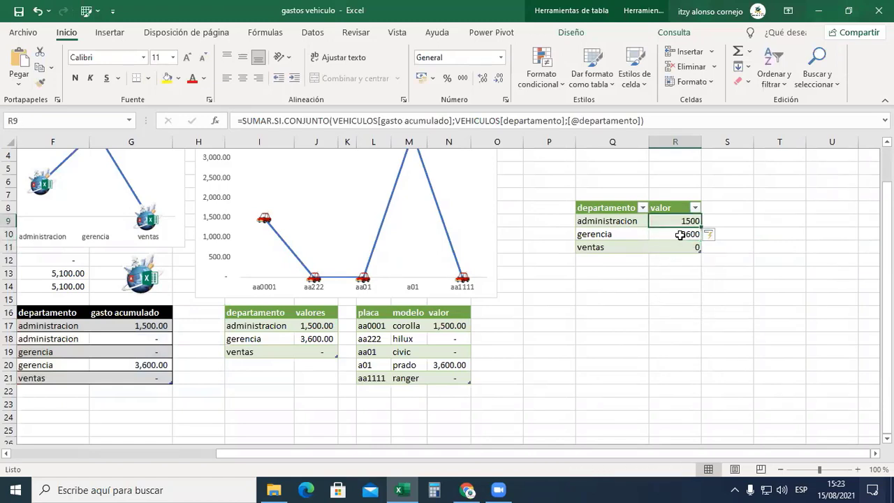
{"action": "left_click_drag", "start_coordinate": [681, 220], "coordinate": [681, 266]}
{"action": "left_click", "coordinate": [688, 238]}
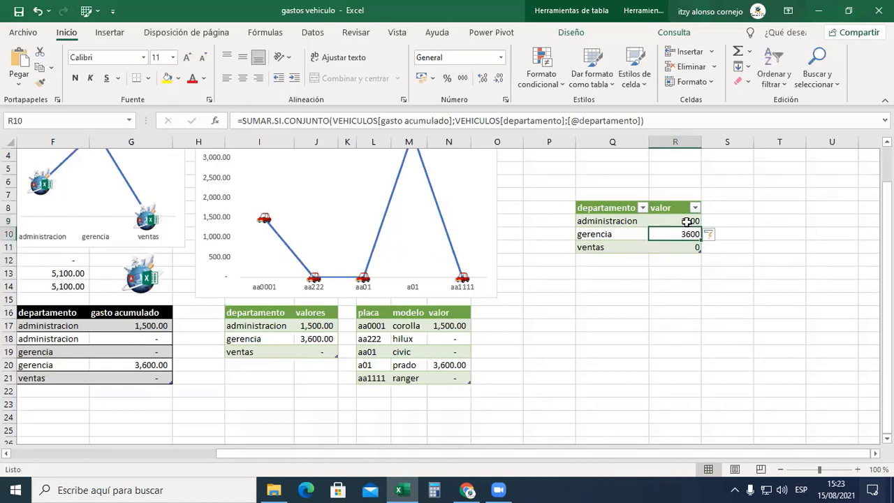
{"action": "left_click", "coordinate": [687, 222]}
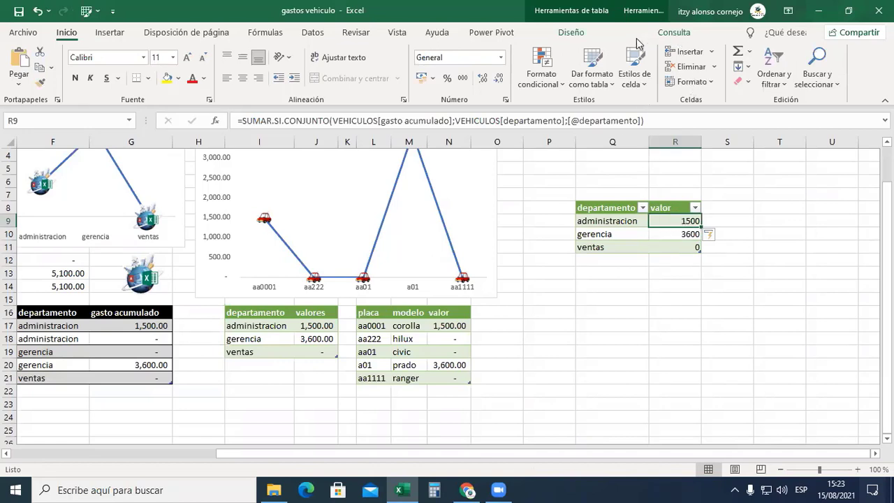
Refresh the department query table with its added valor column.
{"action": "left_click", "coordinate": [675, 32]}
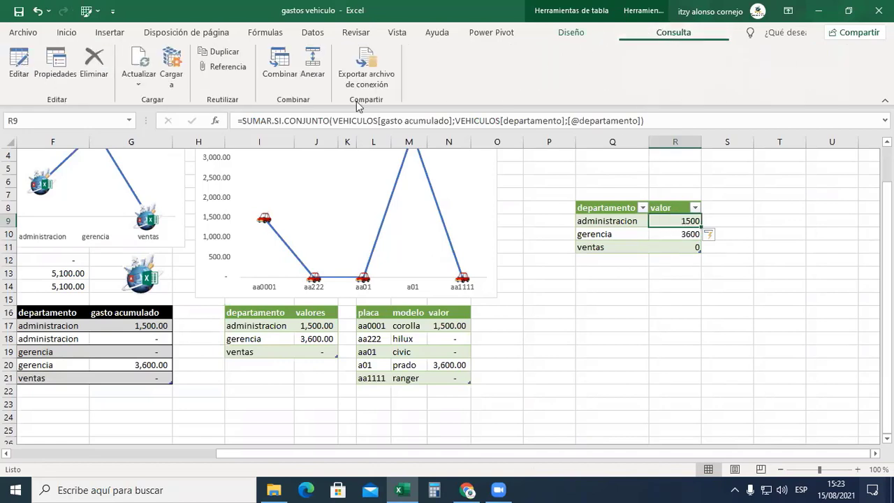
{"action": "left_click", "coordinate": [139, 78]}
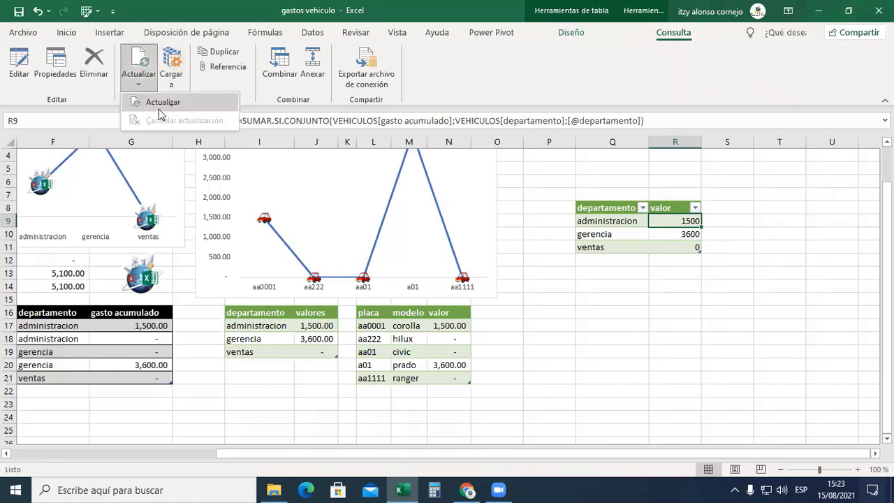
{"action": "left_click", "coordinate": [157, 99]}
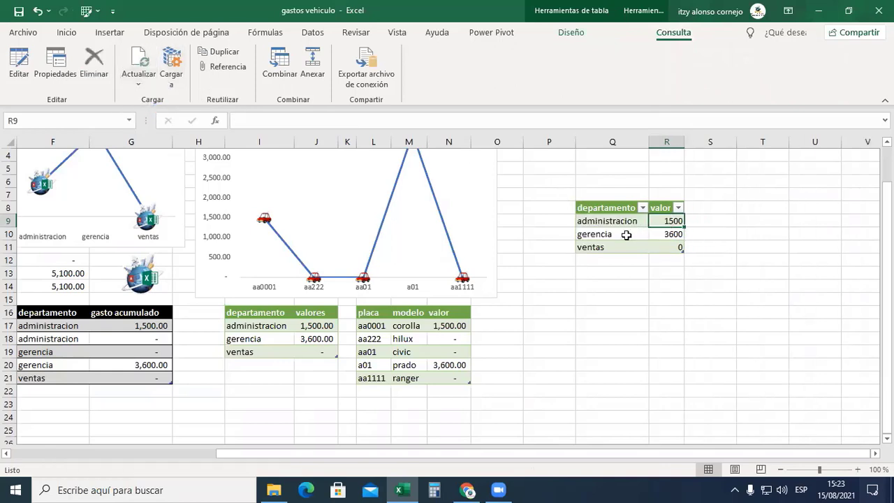
Compare the departments and valor amounts of the query table with the departamento and gasto acumulado columns of the vehicle table.
{"action": "left_click_drag", "start_coordinate": [619, 233], "coordinate": [614, 244]}
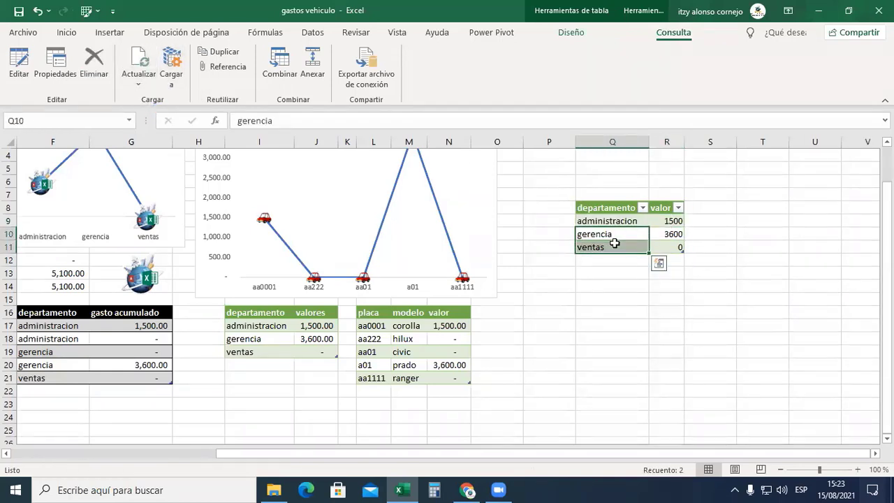
{"action": "left_click", "coordinate": [55, 337]}
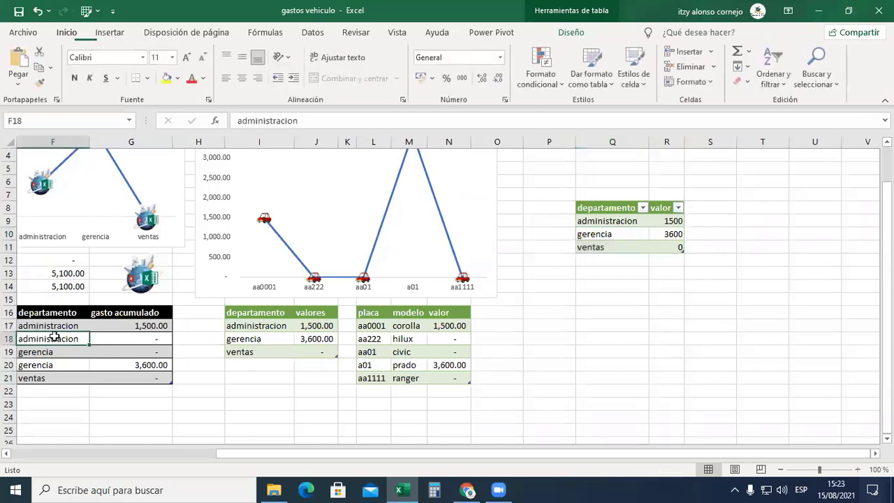
{"action": "left_click", "coordinate": [629, 221]}
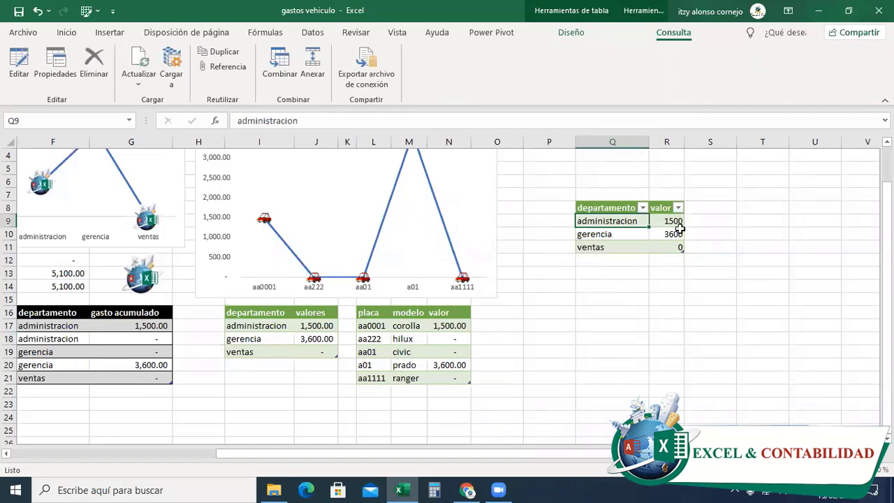
{"action": "left_click_drag", "start_coordinate": [681, 220], "coordinate": [676, 237]}
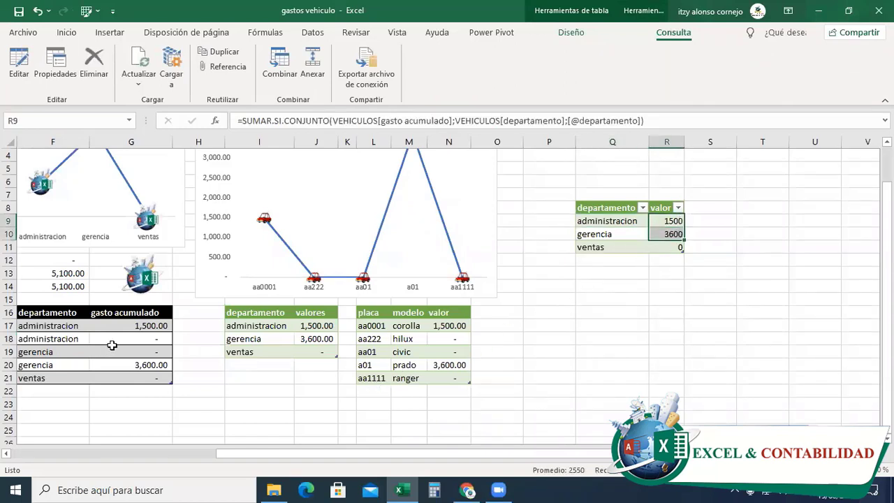
{"action": "left_click", "coordinate": [148, 328]}
{"action": "left_click", "coordinate": [154, 364]}
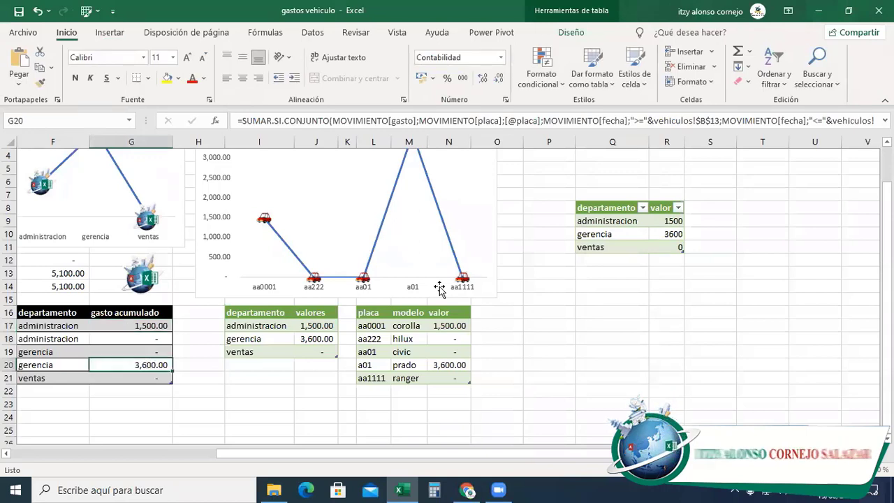
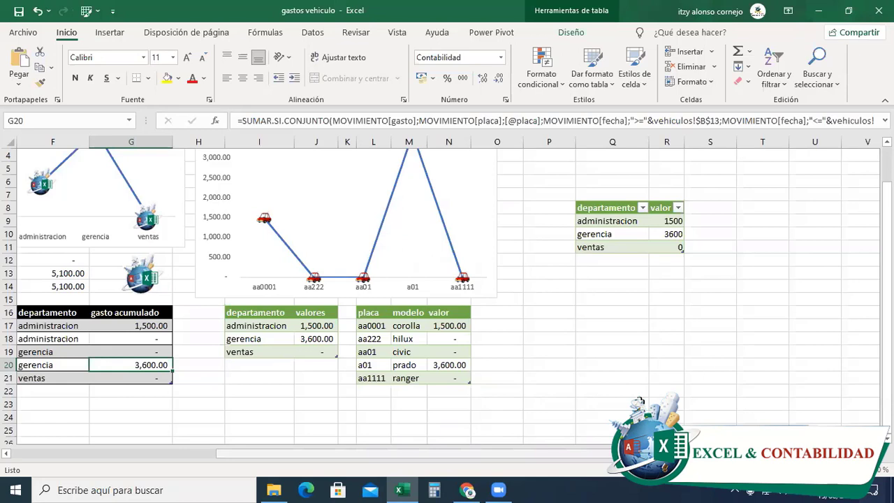
Examine the aa0001 corolla row of the placa summary table and open its SUMAR.SI.CONJUNTO formula in N17 to show the referenced columns.
{"action": "left_click", "coordinate": [378, 327]}
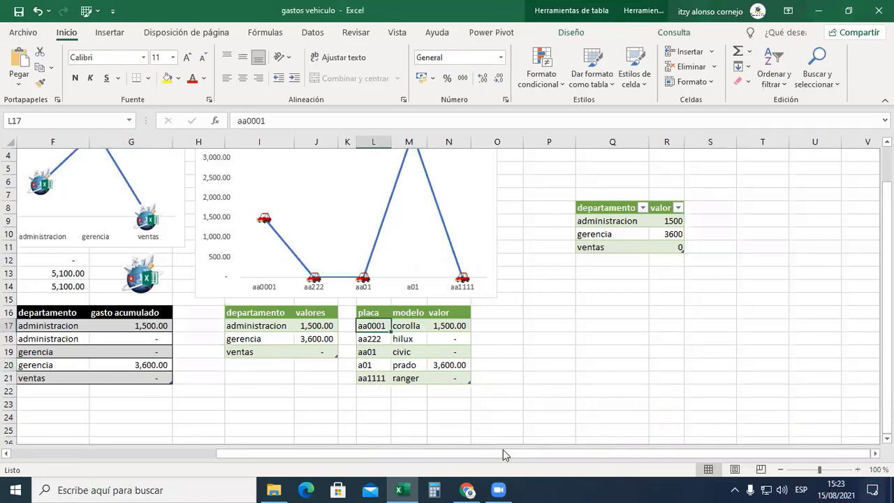
{"action": "left_click_drag", "start_coordinate": [515, 453], "coordinate": [314, 455]}
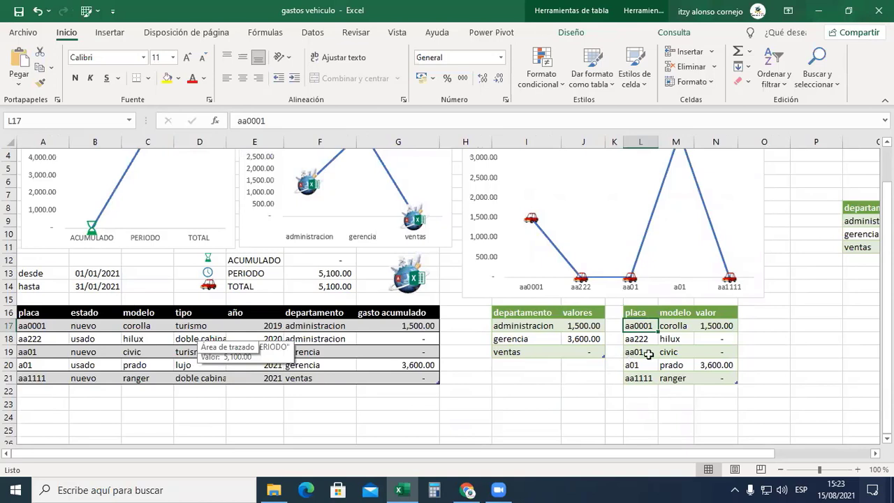
{"action": "left_click", "coordinate": [686, 327]}
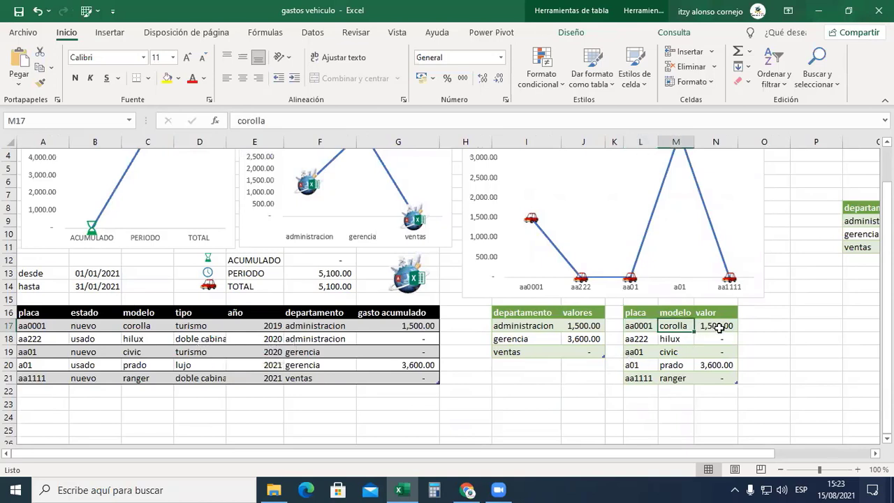
{"action": "left_click", "coordinate": [718, 327]}
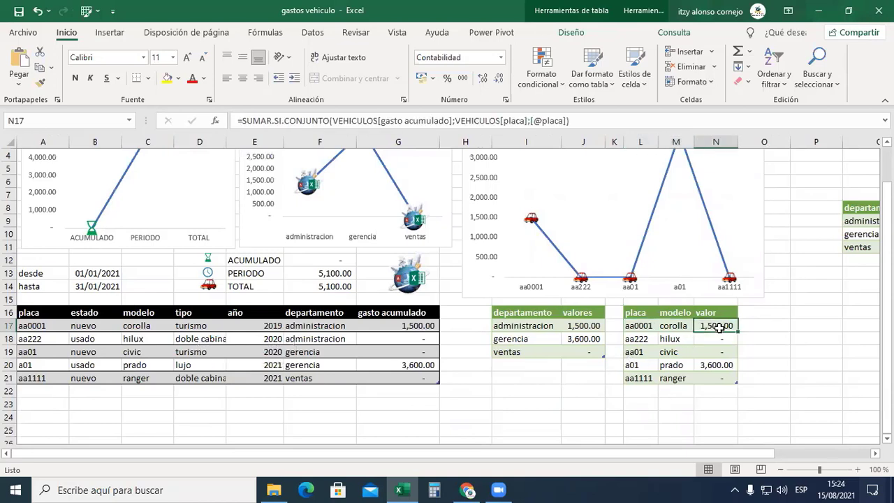
{"action": "double_click", "coordinate": [722, 329]}
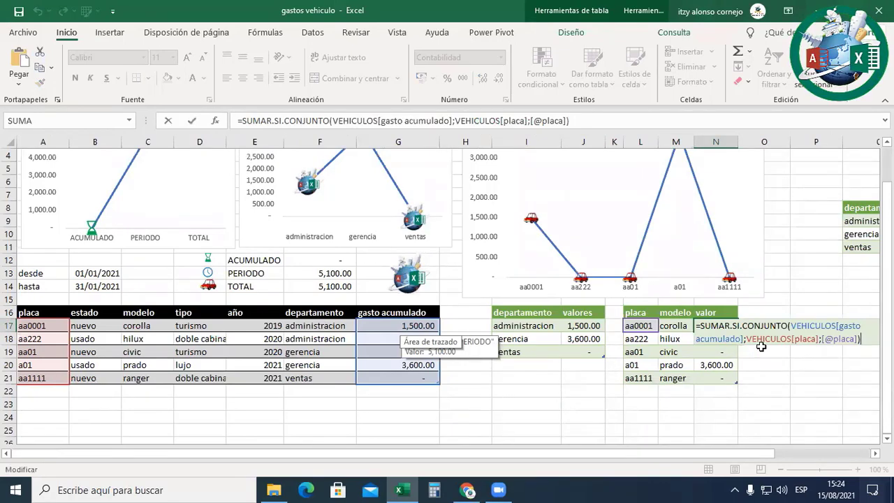
Close the N17 formula and compare the placa summary table with the vehicle, department and accumulated/period/total charts.
{"action": "key", "text": "ctrl+Return"}
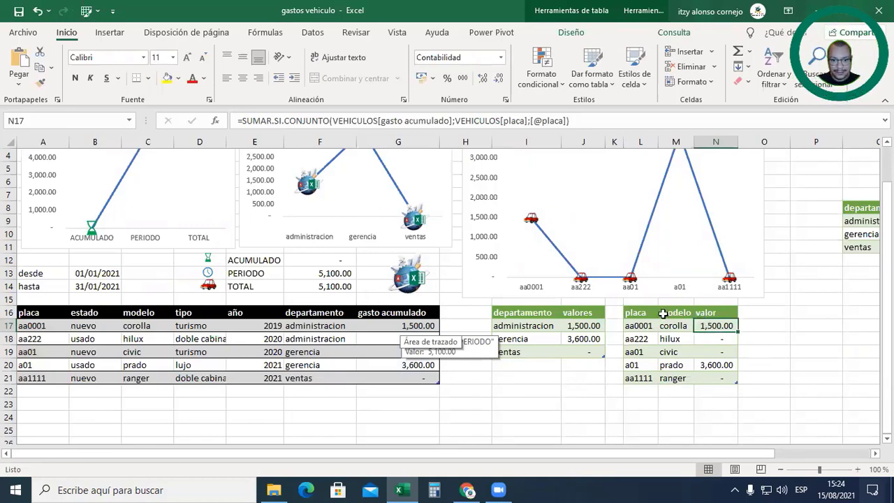
{"action": "left_click_drag", "start_coordinate": [642, 315], "coordinate": [720, 364]}
{"action": "left_click", "coordinate": [741, 257]}
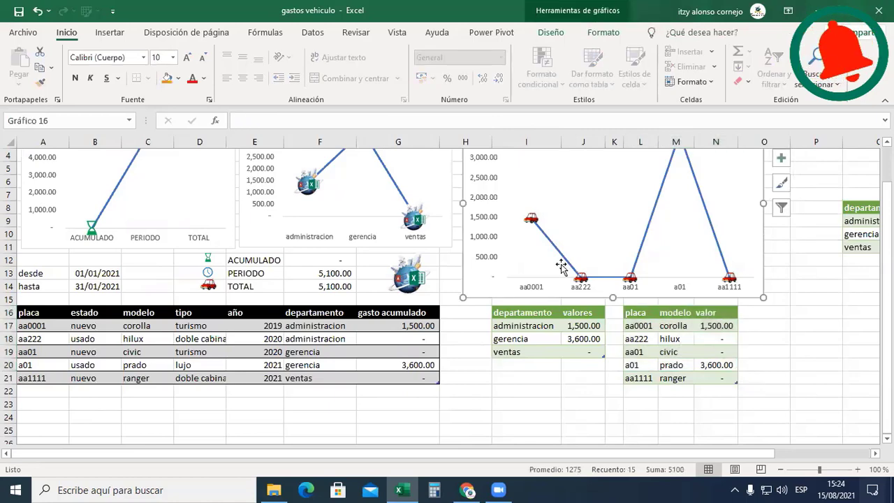
{"action": "left_click", "coordinate": [425, 176]}
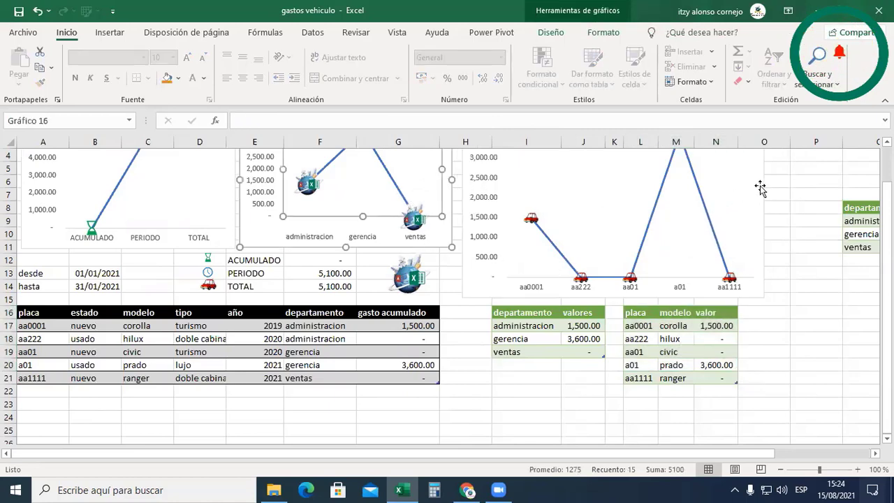
{"action": "left_click", "coordinate": [757, 217]}
{"action": "scroll", "coordinate": [758, 269], "scroll_direction": "up", "scroll_amount": 1}
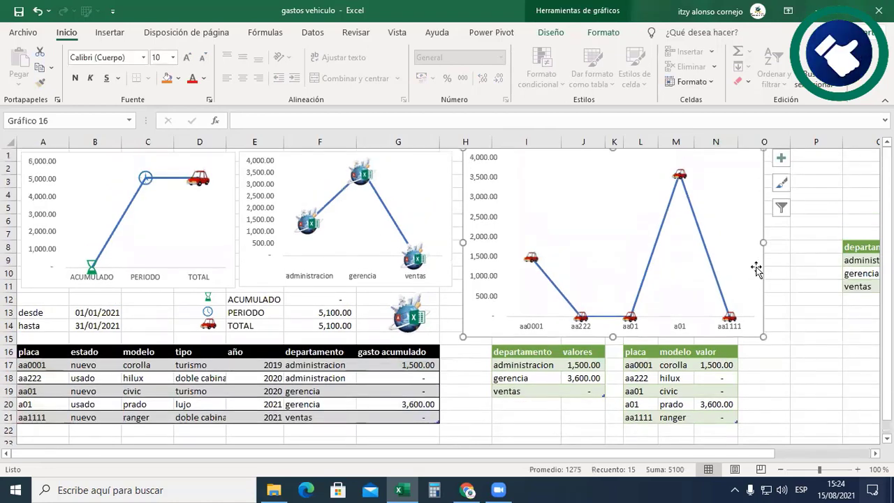
{"action": "left_click", "coordinate": [214, 225]}
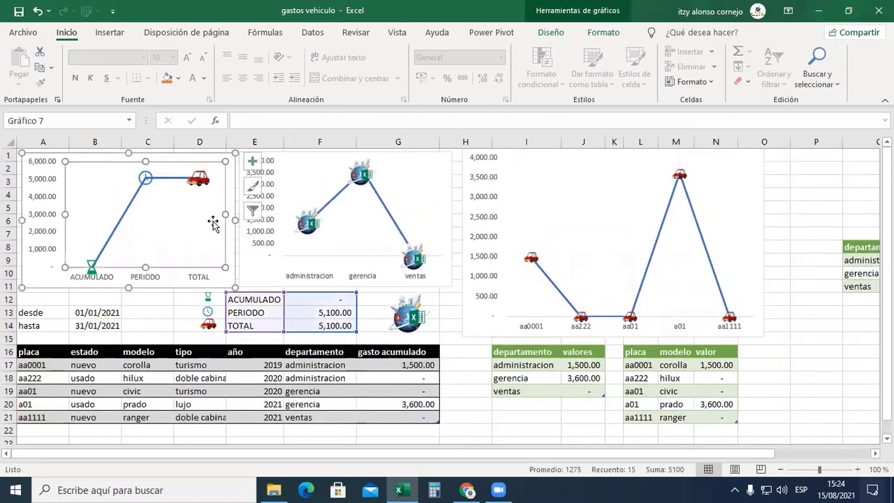
Check the PERIODO formula in F13, view the expense records on the movement sheet, and return to the vehiculos sheet.
{"action": "left_click", "coordinate": [322, 315]}
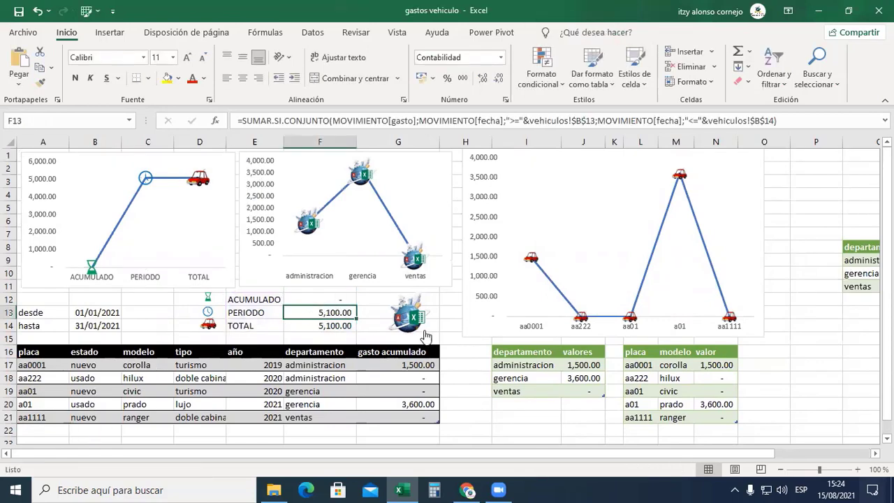
{"action": "left_click", "coordinate": [416, 320]}
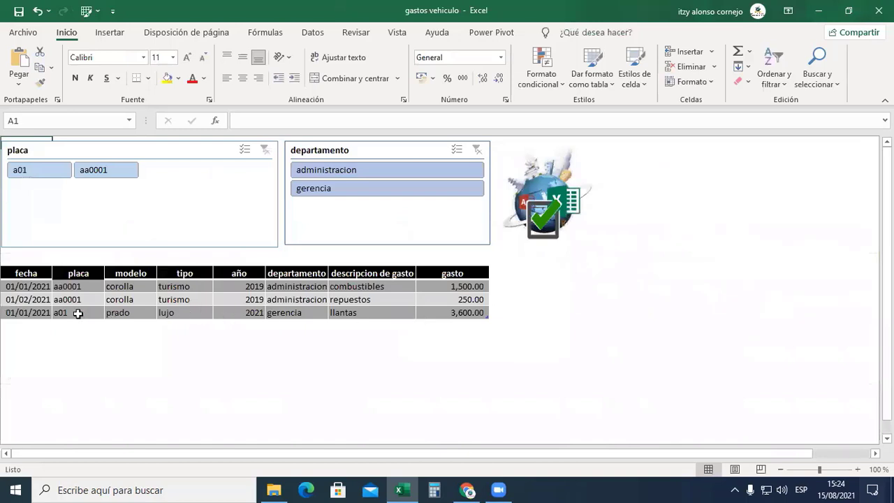
{"action": "left_click", "coordinate": [540, 207]}
Set the desde date in B13 to 01/02/2021.
{"action": "left_click", "coordinate": [91, 312]}
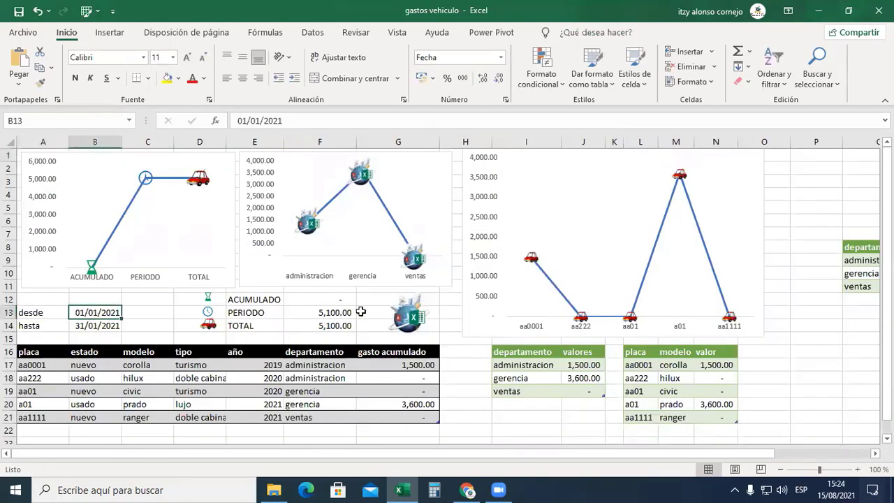
{"action": "key", "text": "F2"}
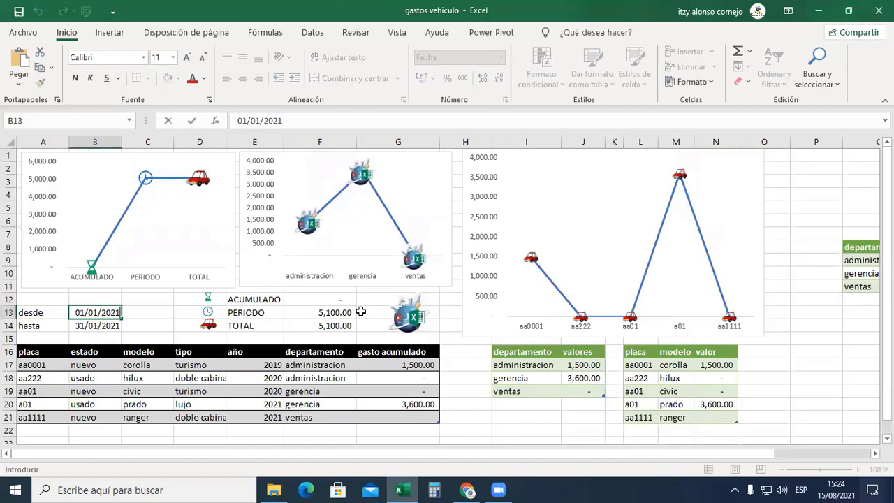
{"action": "key", "text": "Left"}
{"action": "key", "text": "Right"}
{"action": "key", "text": "F2"}
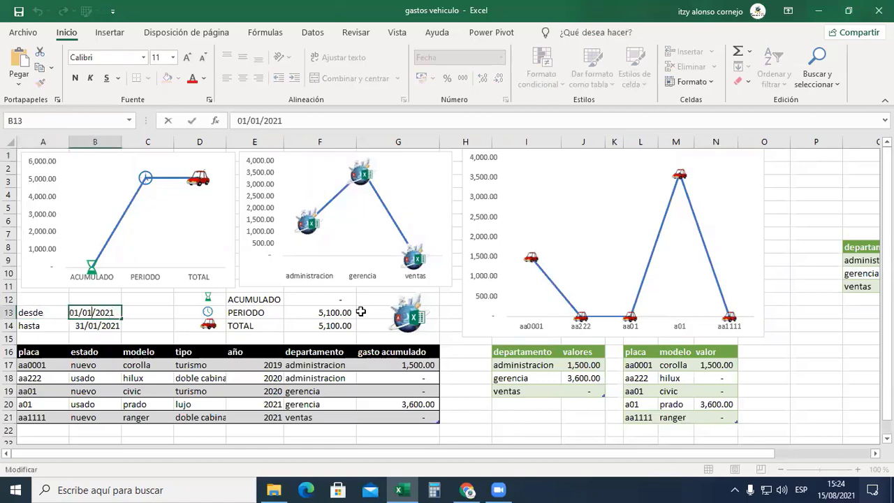
{"action": "key", "text": "Delete"}
{"action": "type", "text": "2"}
{"action": "key", "text": "Return"}
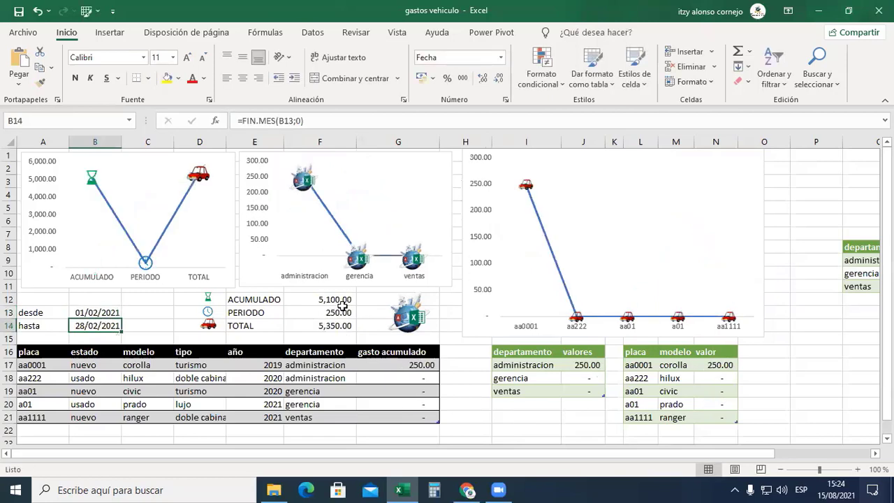
Inspect the ACUMULADO formula in F12 and the date cells referenced by the PERIODO formula in F13.
{"action": "left_click", "coordinate": [342, 303]}
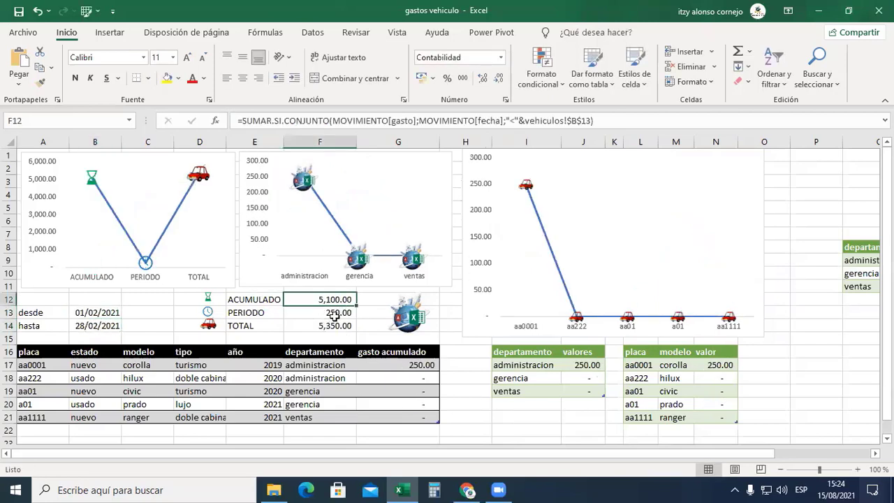
{"action": "double_click", "coordinate": [335, 315]}
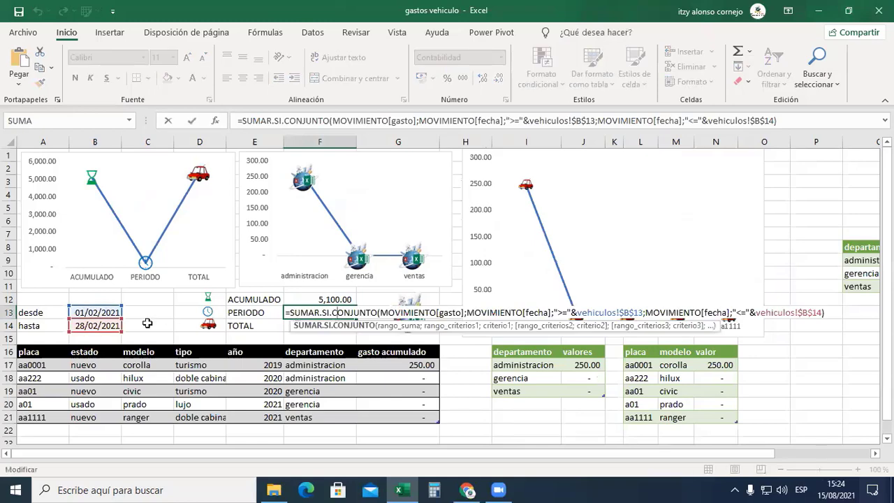
{"action": "key", "text": "Escape"}
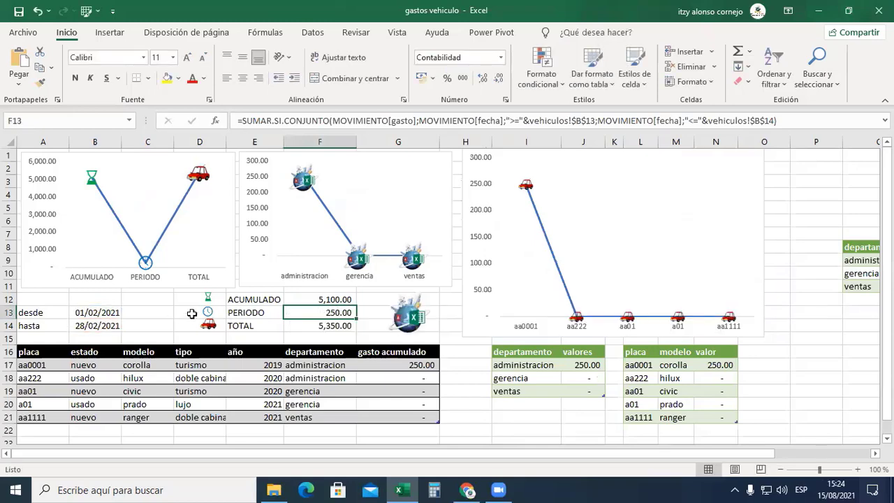
Total the gasto amounts of the two 01/01/2021 expense records on the movement sheet, and return to the vehiculos sheet.
{"action": "left_click", "coordinate": [403, 333]}
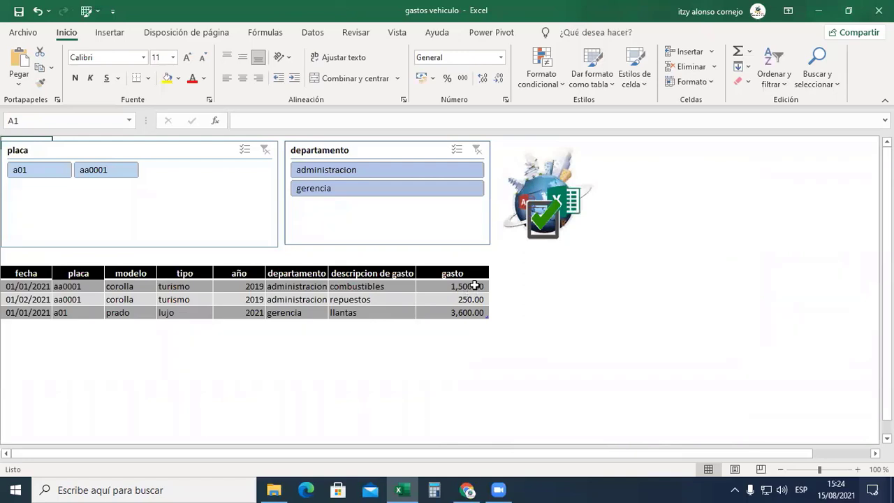
{"action": "left_click", "coordinate": [475, 285]}
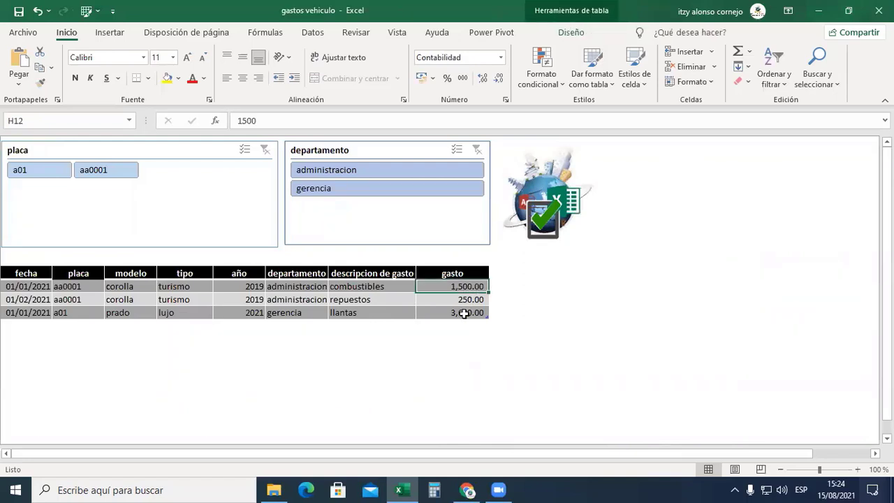
{"action": "left_click", "coordinate": [464, 313], "text": "ctrl"}
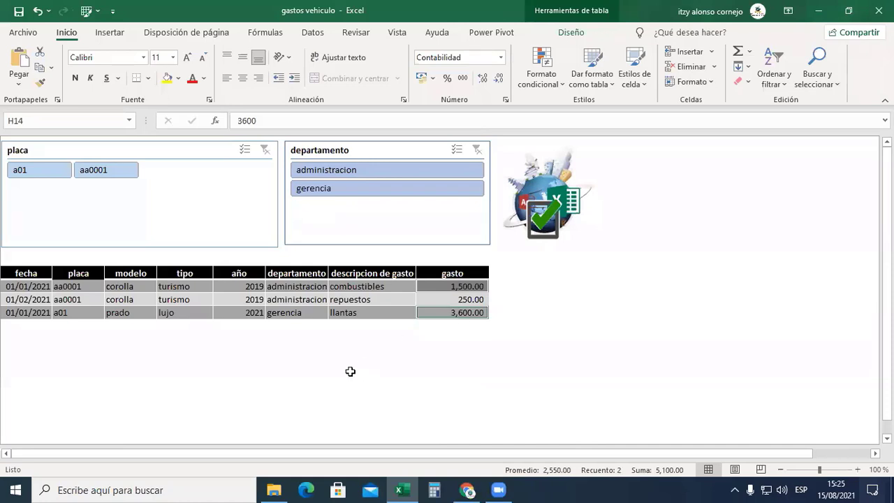
{"action": "left_click", "coordinate": [557, 211]}
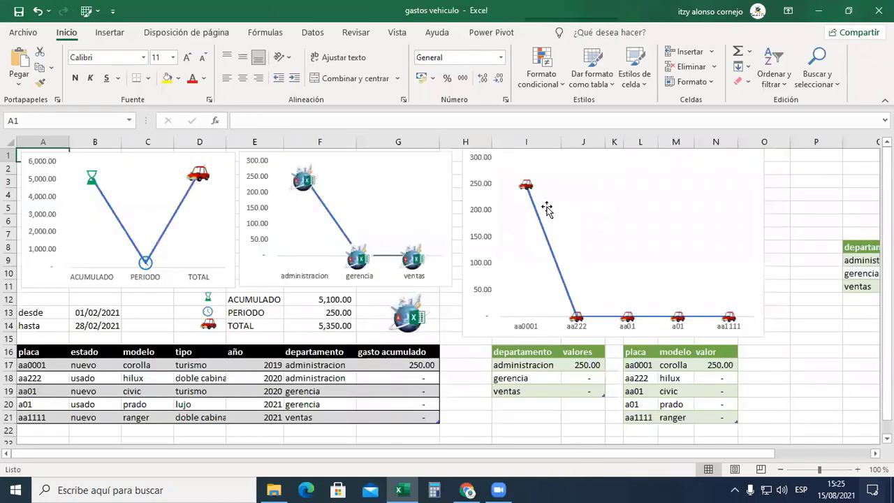
Examine the date range and less-than criterion in the ACUMULADO SUMAR.SI.CONJUNTO formula in F12, leaving it as is.
{"action": "left_click", "coordinate": [344, 299]}
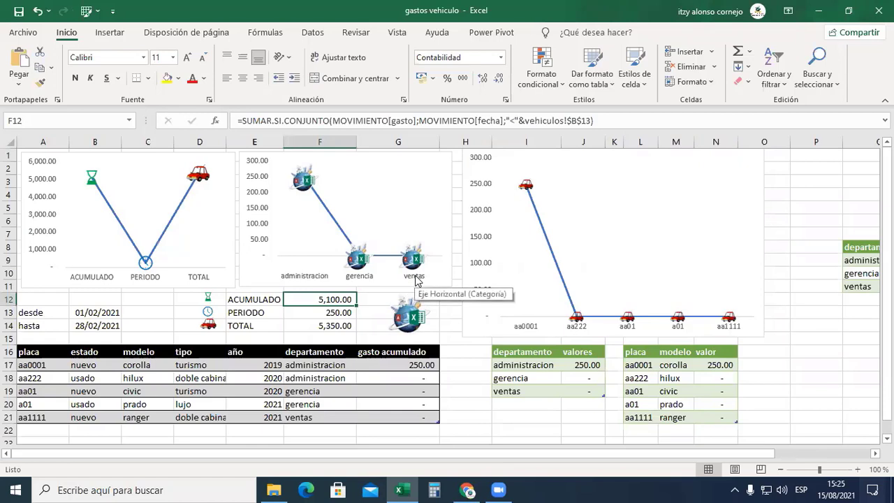
{"action": "key", "text": "F2"}
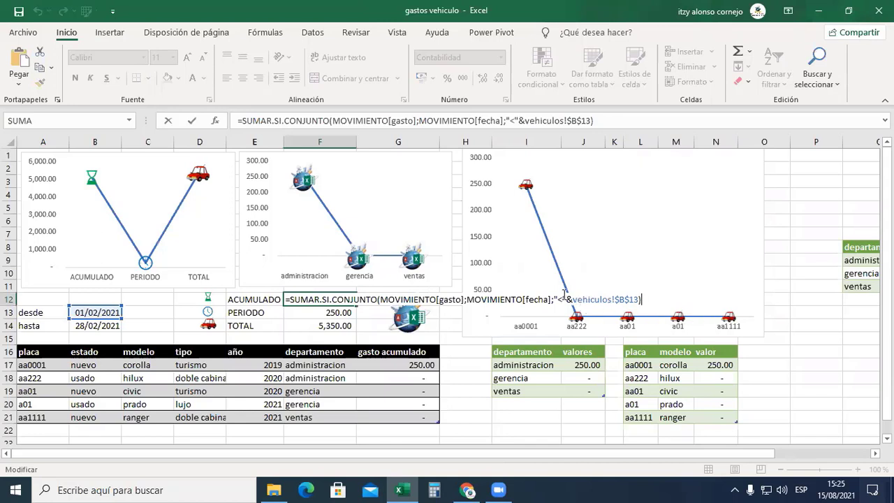
{"action": "left_click", "coordinate": [544, 298]}
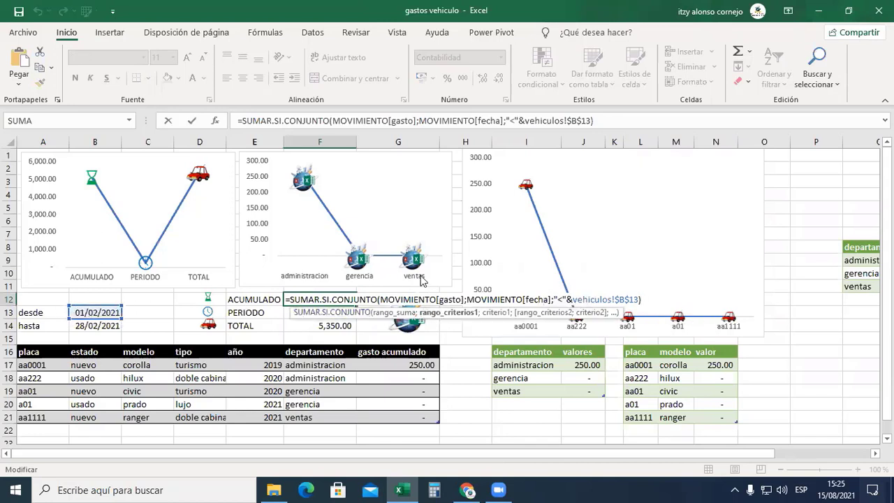
{"action": "left_click", "coordinate": [561, 300]}
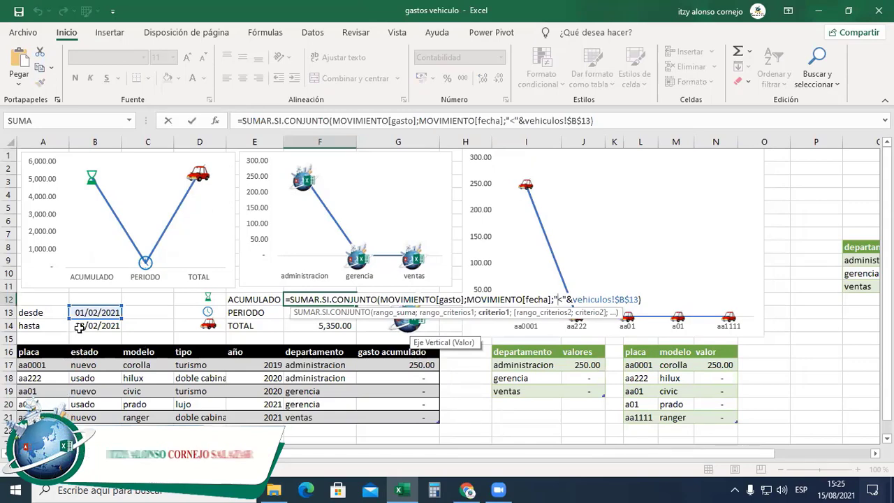
{"action": "key", "text": "Return"}
Examine the ">=" desde and "<=" hasta date criteria in the PERIODO SUMAR.SI.CONJUNTO formula in F13.
{"action": "key", "text": "F2"}
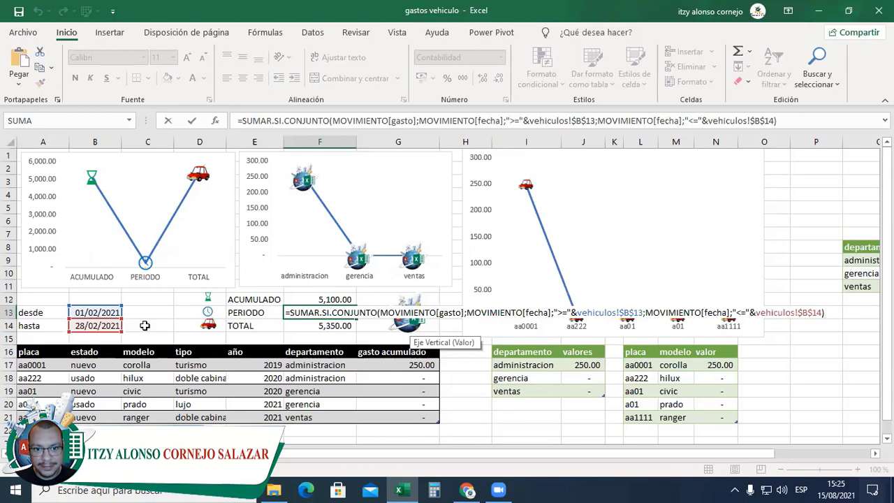
{"action": "key", "text": "Left"}
{"action": "key", "text": "Left"}
{"action": "key", "text": "Left"}
{"action": "key", "text": "Left"}
{"action": "key", "text": "Left"}
{"action": "key", "text": "Left"}
{"action": "key", "text": "Left"}
{"action": "key", "text": "Left"}
{"action": "key", "text": "Left"}
{"action": "key", "text": "Left"}
{"action": "key", "text": "Left"}
{"action": "key", "text": "Left"}
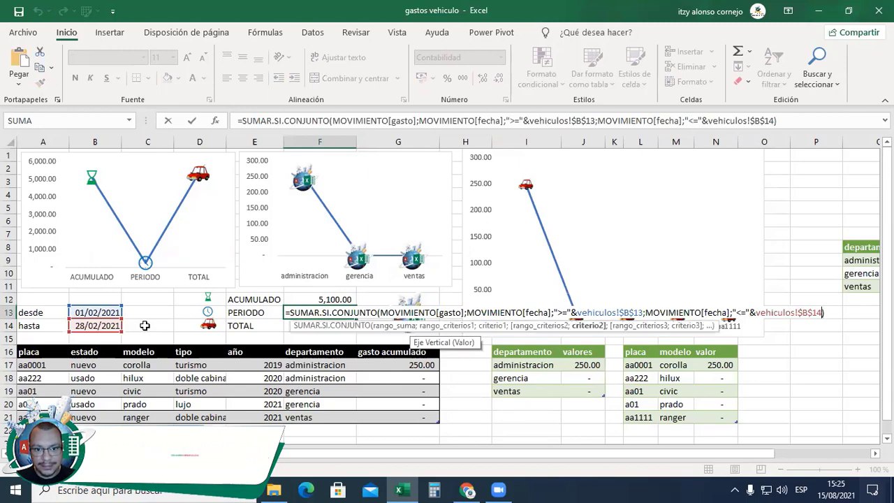
{"action": "key", "text": "Left"}
{"action": "key", "text": "Left"}
{"action": "key", "text": "Left"}
{"action": "key", "text": "Left"}
{"action": "key", "text": "Left"}
{"action": "key", "text": "Left"}
{"action": "key", "text": "Left"}
{"action": "key", "text": "Left"}
{"action": "key", "text": "Left"}
{"action": "key", "text": "Left"}
{"action": "key", "text": "Left"}
{"action": "key", "text": "Left"}
{"action": "key", "text": "Left"}
{"action": "key", "text": "Left"}
{"action": "key", "text": "Left"}
{"action": "key", "text": "Left"}
{"action": "key", "text": "Left"}
{"action": "key", "text": "Left"}
{"action": "key", "text": "Left"}
{"action": "key", "text": "Left"}
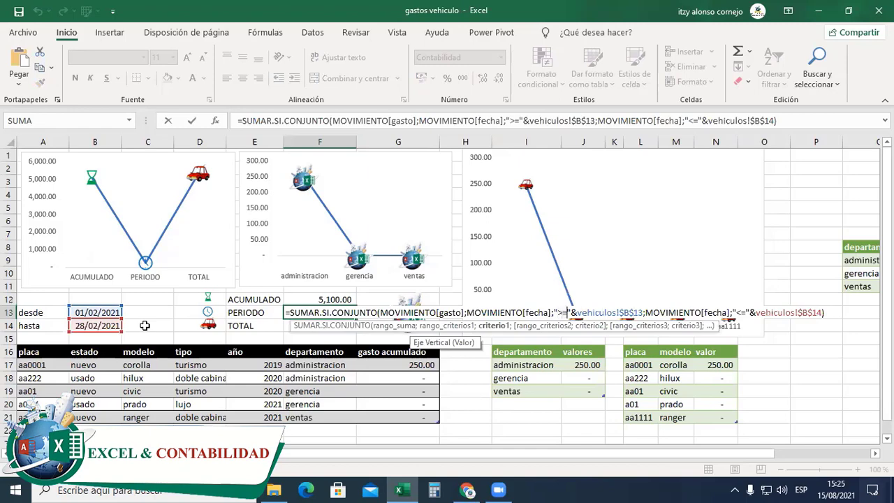
{"action": "key", "text": "Right"}
{"action": "key", "text": "Right"}
{"action": "key", "text": "Right"}
{"action": "key", "text": "Right"}
{"action": "key", "text": "Right"}
{"action": "key", "text": "Right"}
{"action": "key", "text": "Right"}
{"action": "key", "text": "Right"}
{"action": "key", "text": "Right"}
{"action": "key", "text": "Right"}
{"action": "key", "text": "Right"}
{"action": "key", "text": "Right"}
{"action": "key", "text": "Right"}
{"action": "key", "text": "Right"}
{"action": "key", "text": "Right"}
{"action": "key", "text": "Right"}
{"action": "key", "text": "Right"}
{"action": "key", "text": "Right"}
{"action": "key", "text": "Right"}
{"action": "key", "text": "Right"}
{"action": "key", "text": "Right"}
{"action": "key", "text": "Right"}
{"action": "key", "text": "Right"}
{"action": "key", "text": "Right"}
{"action": "key", "text": "Right"}
{"action": "key", "text": "Right"}
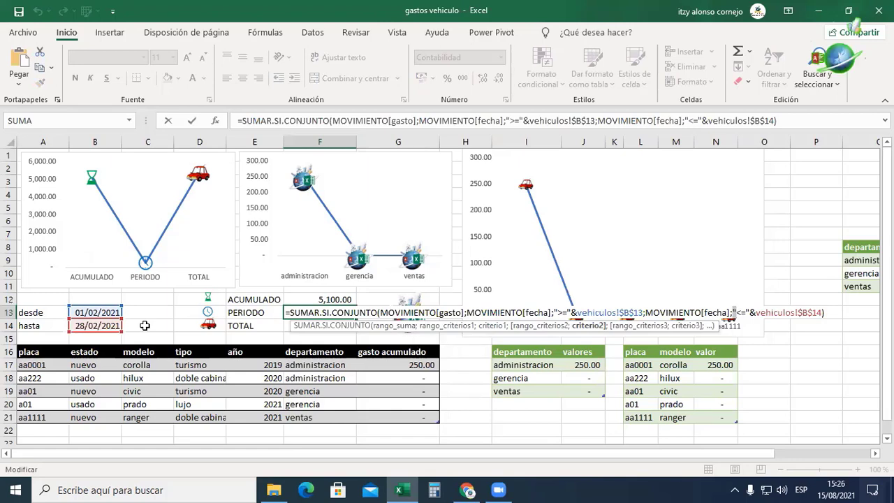
{"action": "key", "text": "Return"}
Point out the desde and hasta dates in B13:B14.
{"action": "key", "text": "Up"}
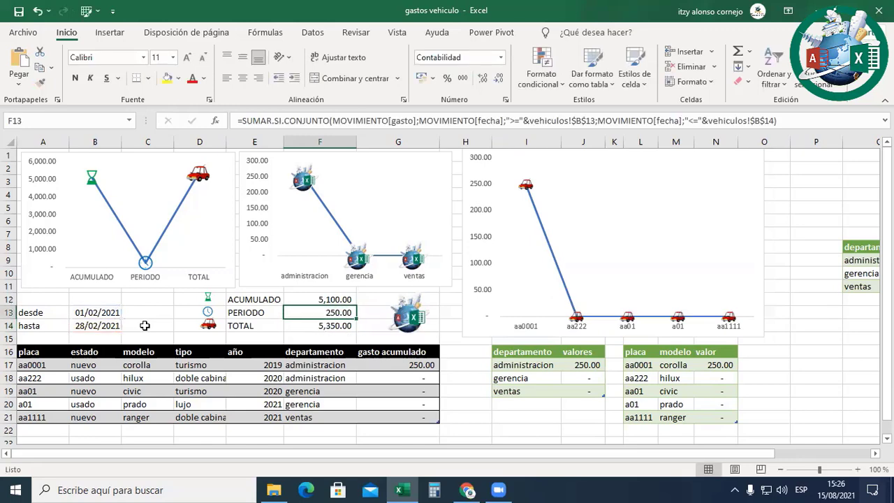
{"action": "key", "text": "Left"}
{"action": "key", "text": "Left"}
{"action": "key", "text": "Left"}
{"action": "key", "text": "Left"}
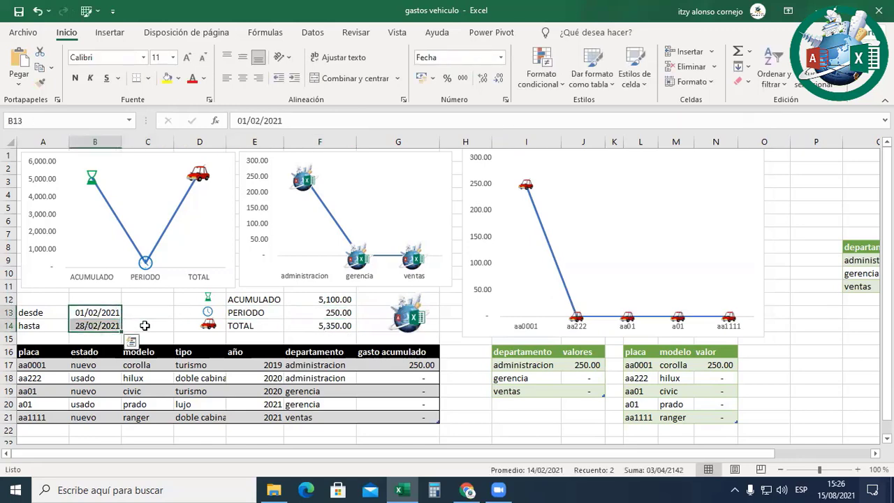
Preview the recommended charts for the ACUMULADO, PERIODO and TOTAL range E12:F14 without inserting one.
{"action": "key", "text": "Right"}
{"action": "key", "text": "Right"}
{"action": "key", "text": "Right"}
{"action": "key", "text": "Up"}
{"action": "key", "text": "Right"}
{"action": "key", "text": "Left"}
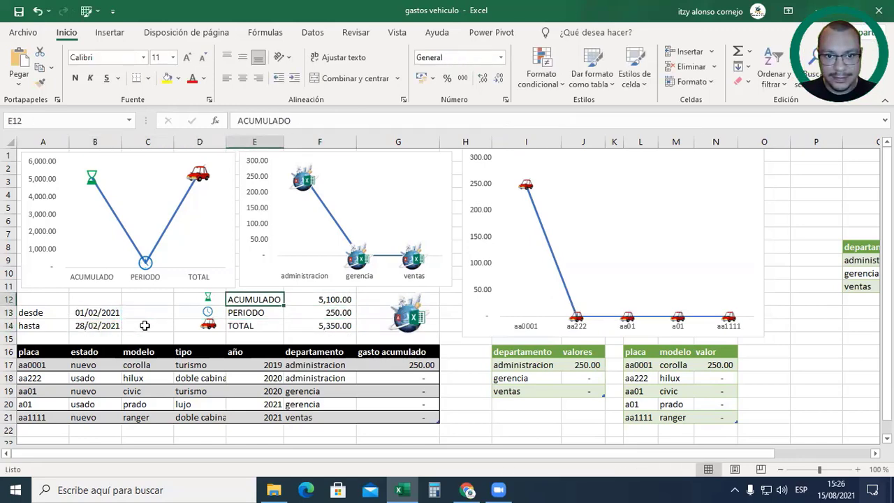
{"action": "key", "text": "shift+Right"}
{"action": "key", "text": "shift+Down"}
{"action": "key", "text": "shift+Down"}
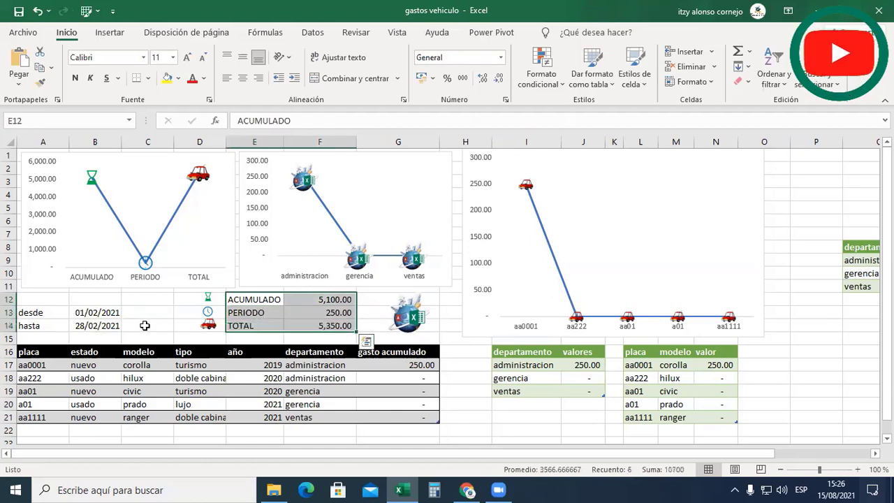
{"action": "left_click", "coordinate": [122, 36]}
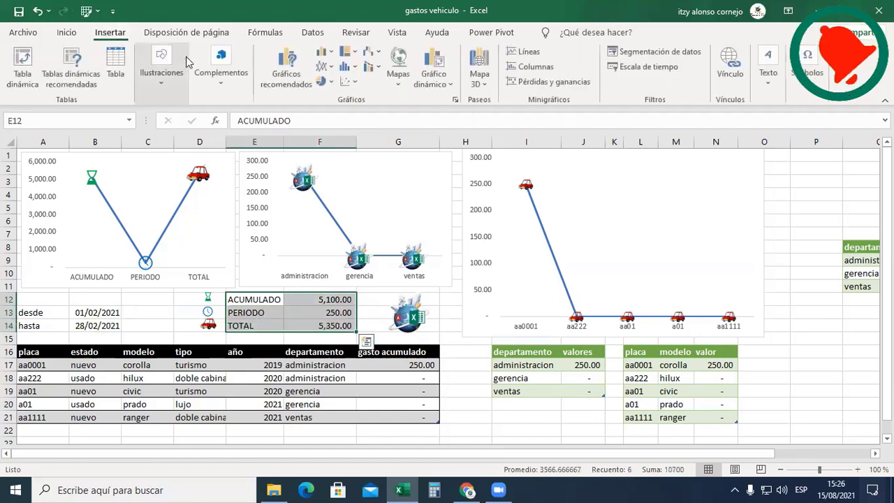
{"action": "left_click", "coordinate": [300, 66]}
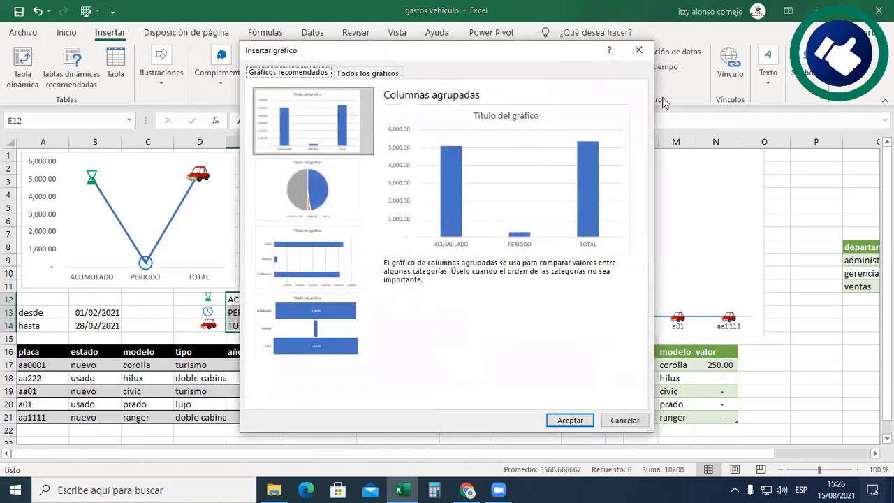
{"action": "left_click", "coordinate": [639, 55]}
Inspect the picture markers of the ACUMULADO, PERIODO and TOTAL line chart and select the car picture beside TOTAL.
{"action": "left_click", "coordinate": [220, 207]}
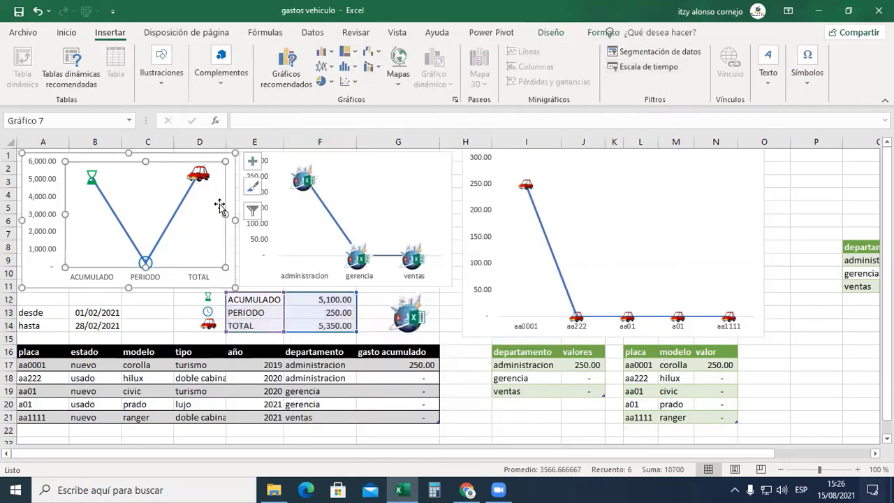
{"action": "left_click", "coordinate": [199, 177]}
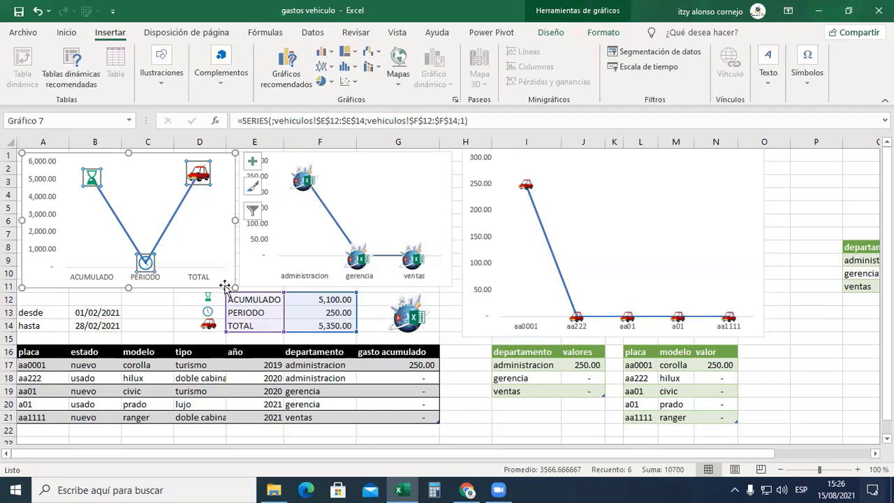
{"action": "left_click", "coordinate": [209, 324]}
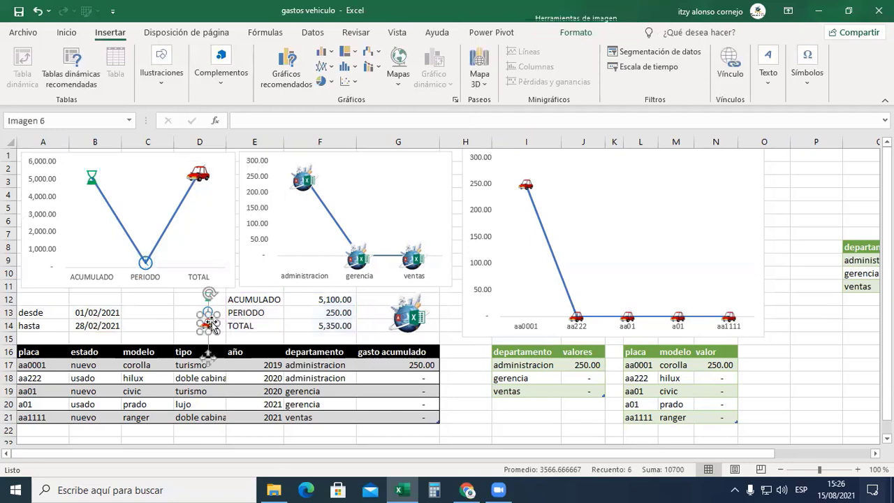
Inspect the ACUMULADO, PERIODO and TOTAL line chart's picture markers, selecting the whole series and its individual points.
{"action": "left_click", "coordinate": [164, 315]}
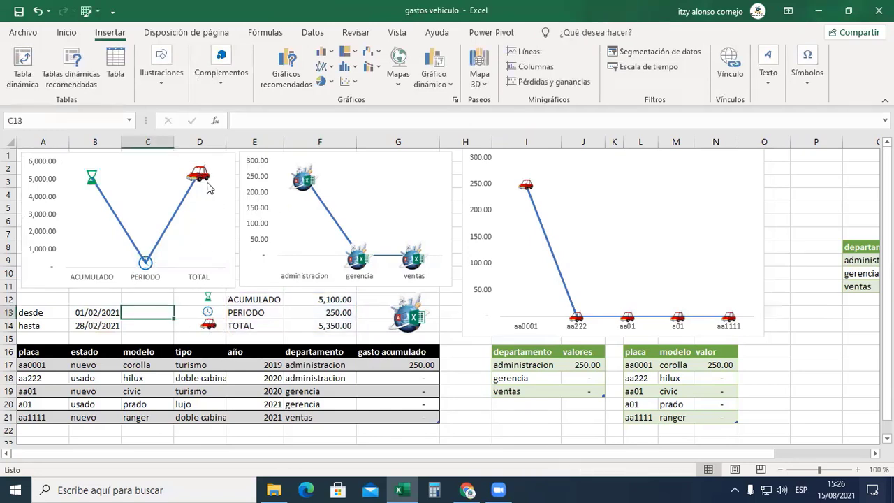
{"action": "mouse_move", "coordinate": [207, 188]}
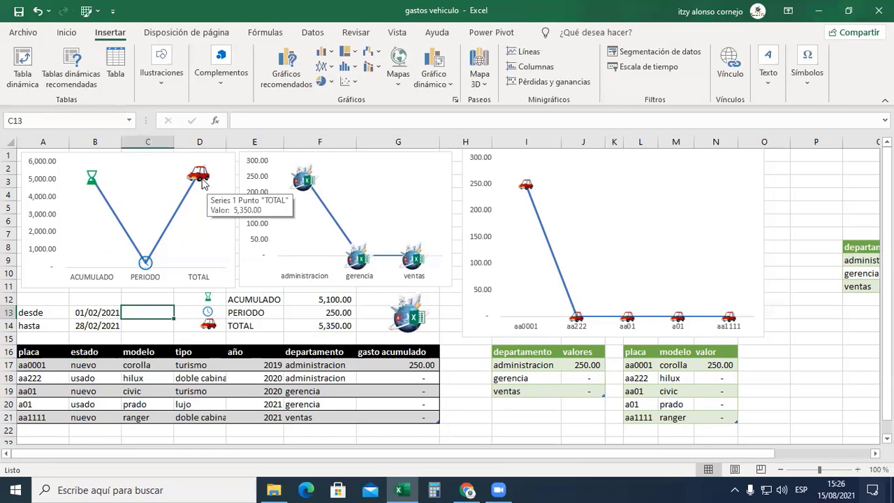
{"action": "left_click", "coordinate": [203, 180]}
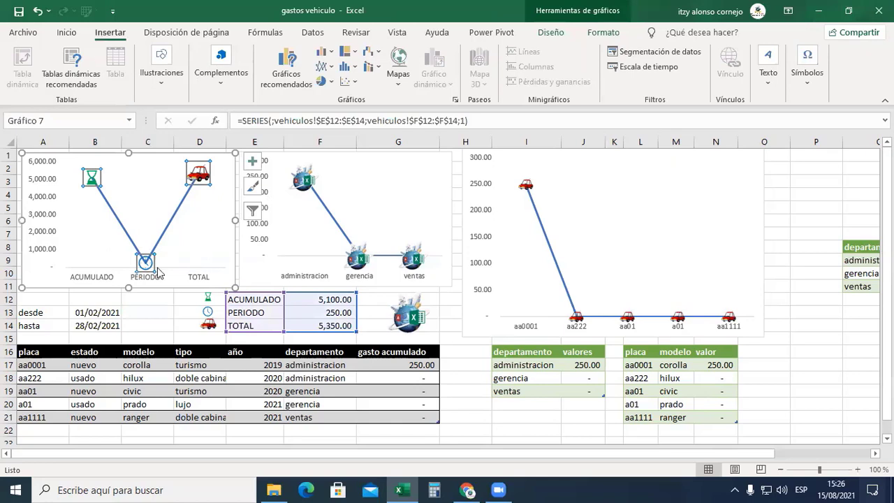
{"action": "left_click", "coordinate": [200, 179]}
{"action": "left_click", "coordinate": [94, 179]}
{"action": "left_click", "coordinate": [149, 267]}
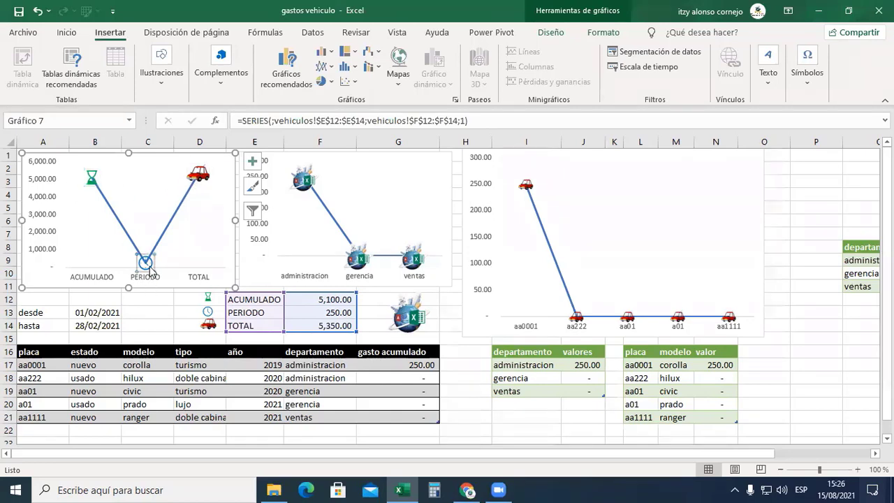
{"action": "left_click", "coordinate": [152, 318]}
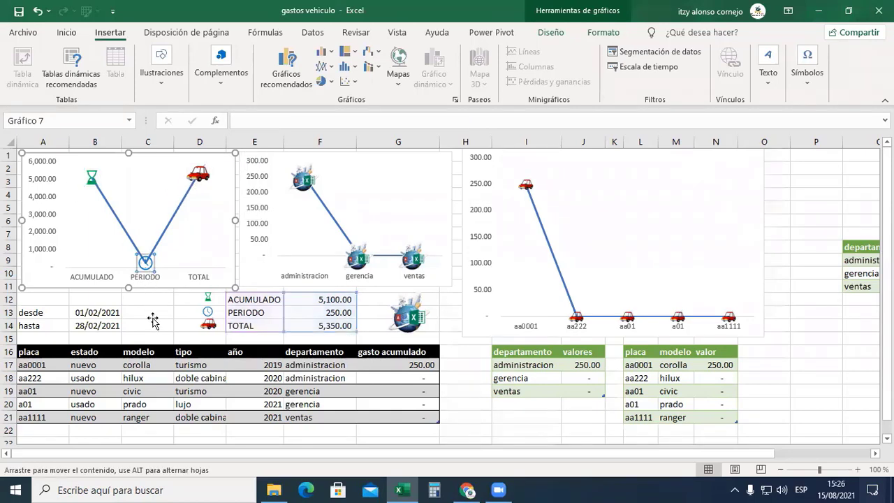
Replace the PERIODO marker in the ACUMULADO, PERIODO and TOTAL line chart with the car picture beside TOTAL.
{"action": "left_click", "coordinate": [211, 327]}
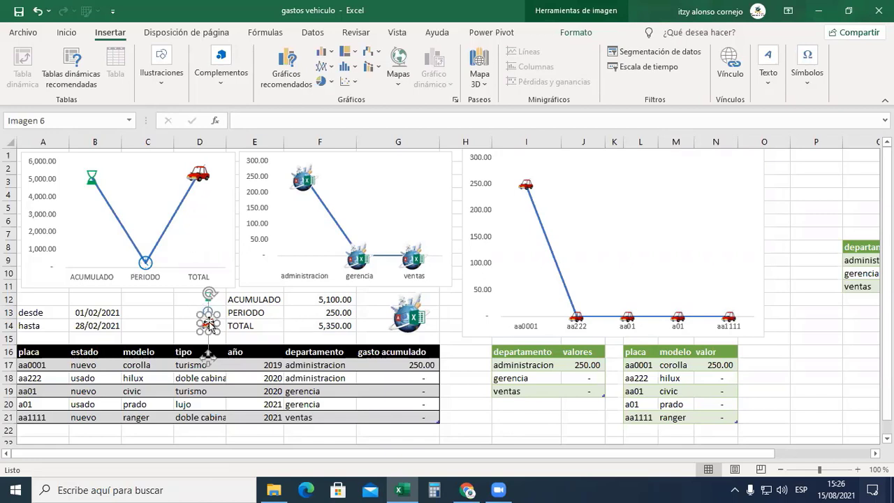
{"action": "left_click", "coordinate": [146, 263]}
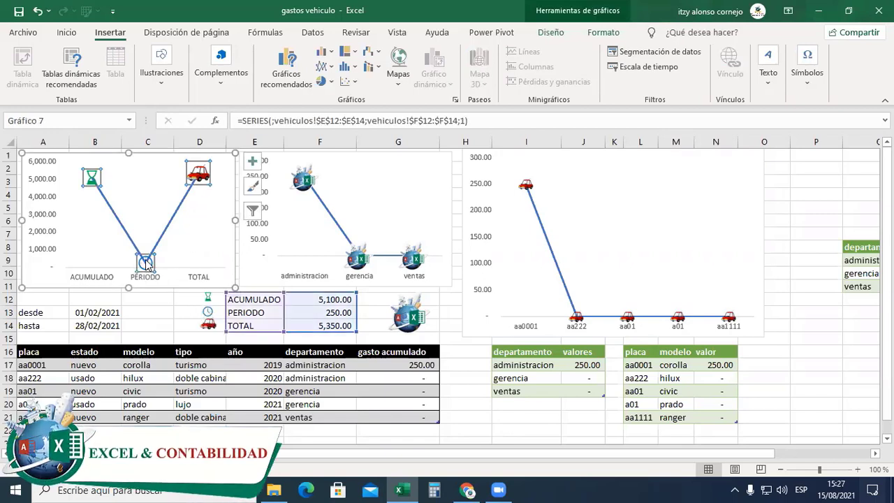
{"action": "left_click", "coordinate": [145, 260]}
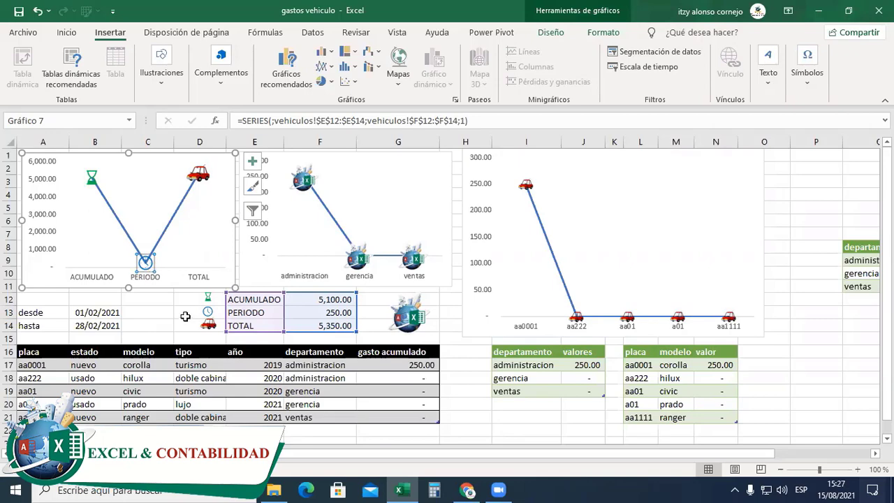
{"action": "left_click", "coordinate": [207, 327]}
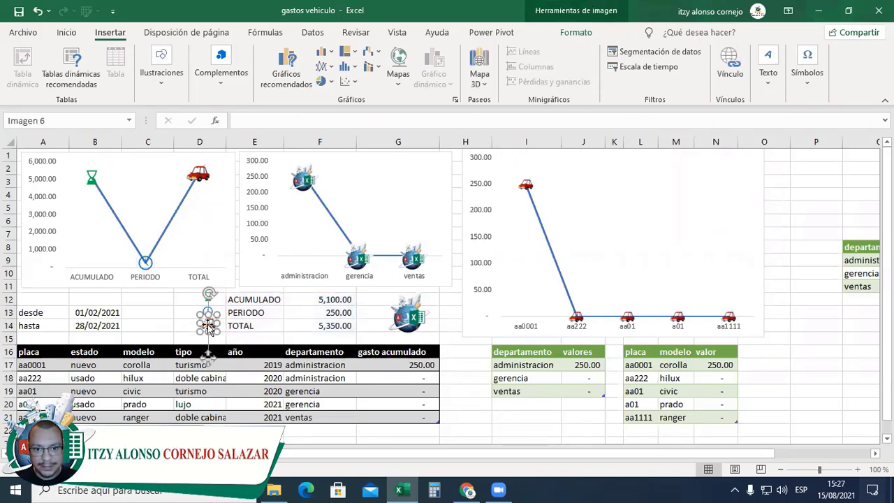
{"action": "left_click_drag", "start_coordinate": [207, 323], "coordinate": [204, 327]}
{"action": "left_click", "coordinate": [144, 260]}
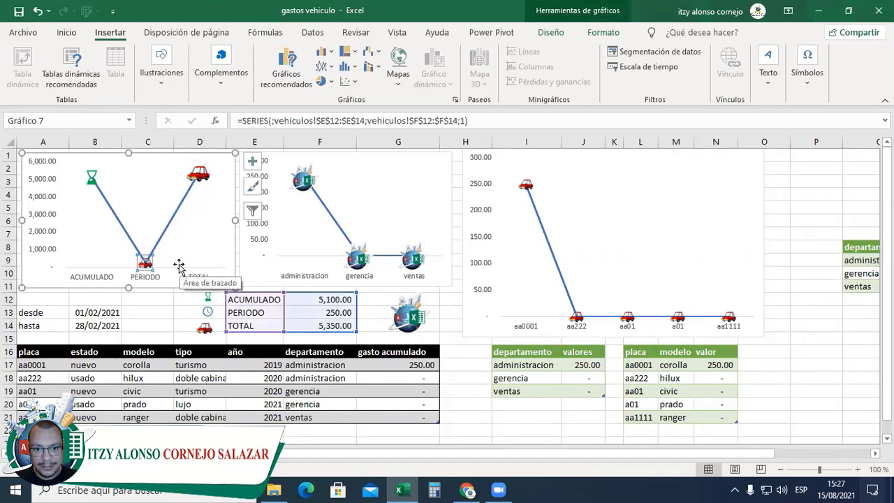
Set the PERIODO marker of the line chart to the clock picture beside the PERIODO label.
{"action": "left_click", "coordinate": [209, 314]}
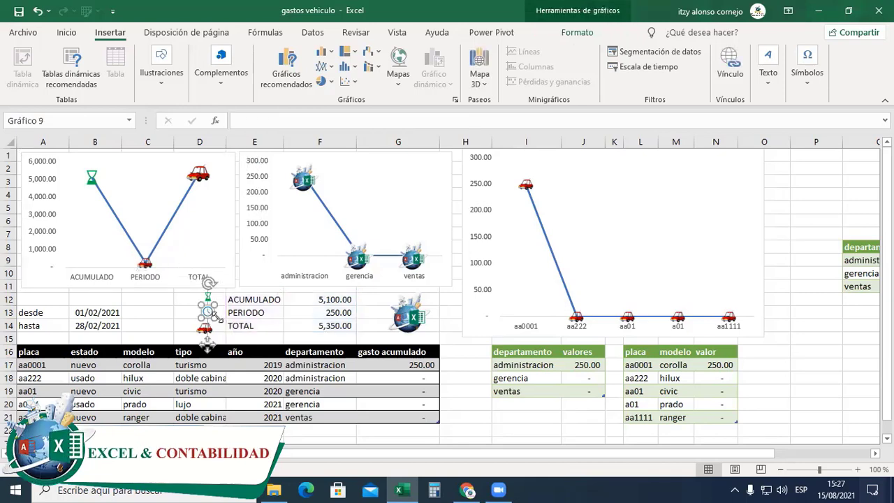
{"action": "left_click", "coordinate": [147, 269]}
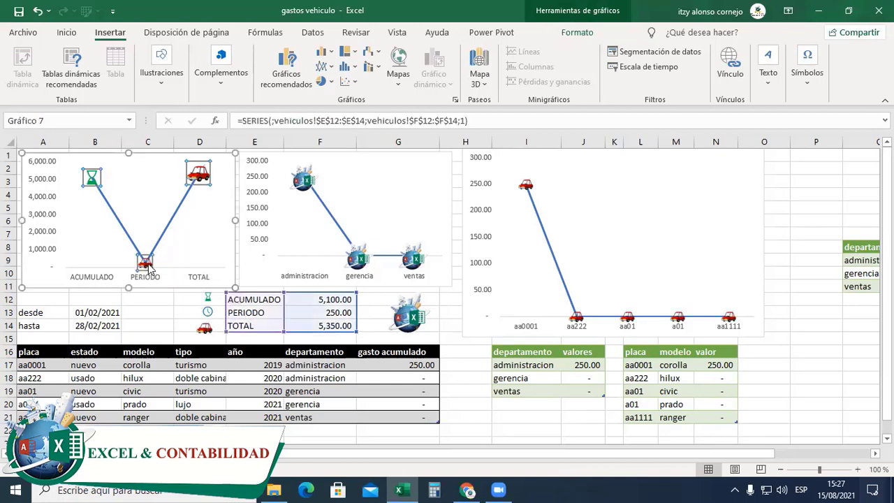
{"action": "key", "text": "ctrl+v"}
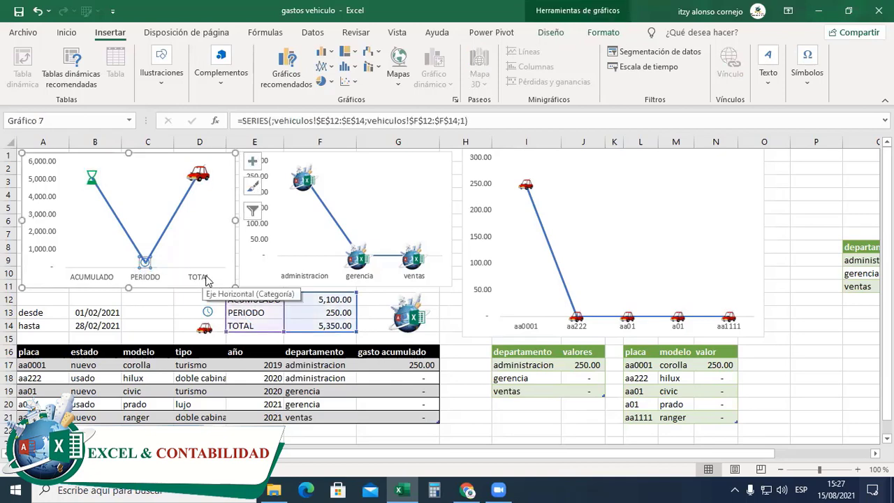
{"action": "left_click", "coordinate": [455, 178]}
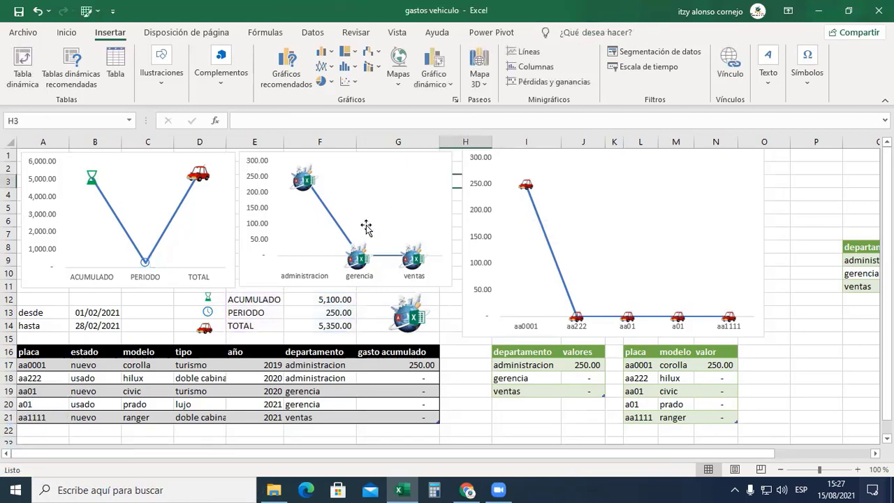
Replace only the gerencia marker in the department line chart with the car picture beside TOTAL.
{"action": "left_click", "coordinate": [419, 230]}
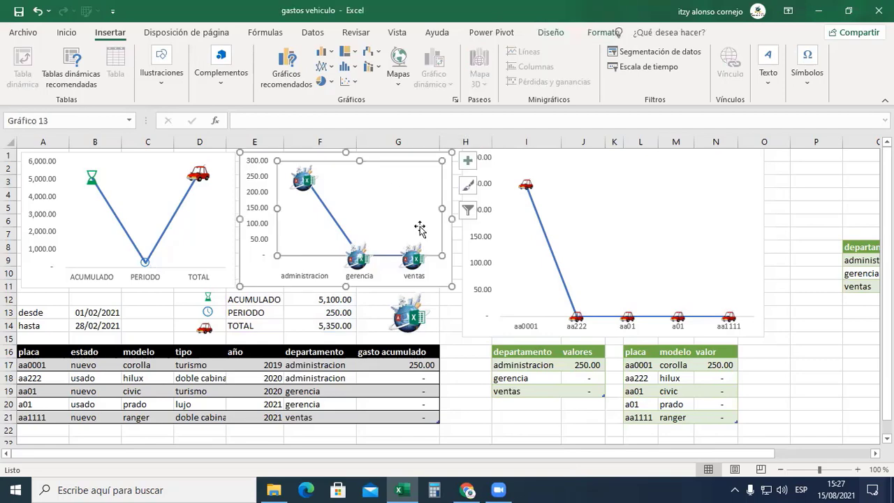
{"action": "left_click", "coordinate": [412, 317]}
{"action": "left_click", "coordinate": [537, 244]}
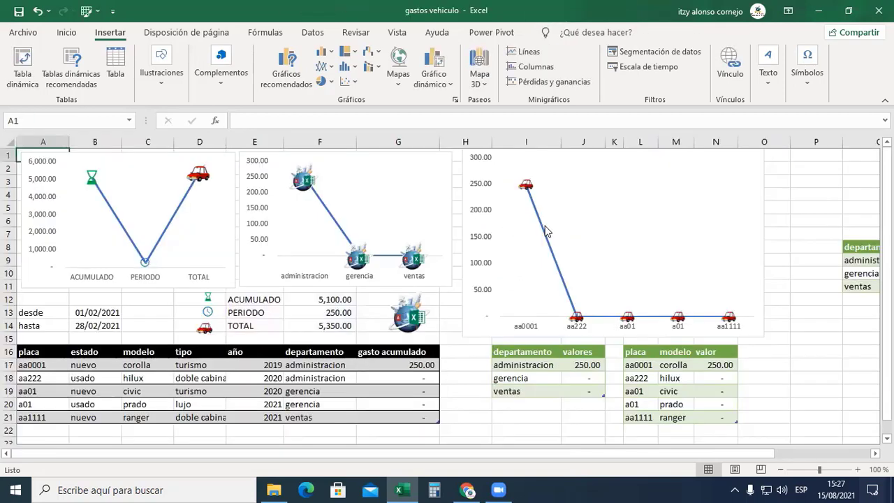
{"action": "left_click", "coordinate": [353, 260]}
{"action": "left_click", "coordinate": [358, 260]}
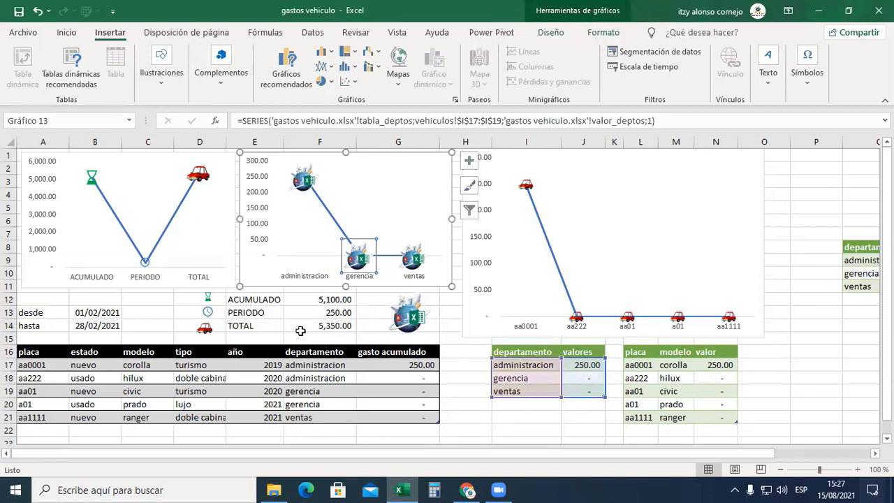
{"action": "left_click", "coordinate": [203, 333]}
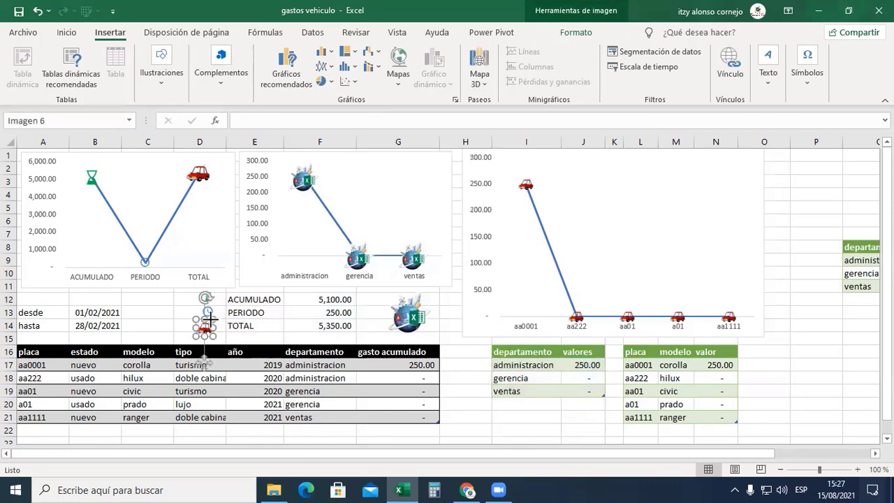
{"action": "left_click_drag", "start_coordinate": [210, 319], "coordinate": [209, 324]}
{"action": "left_click", "coordinate": [237, 316]}
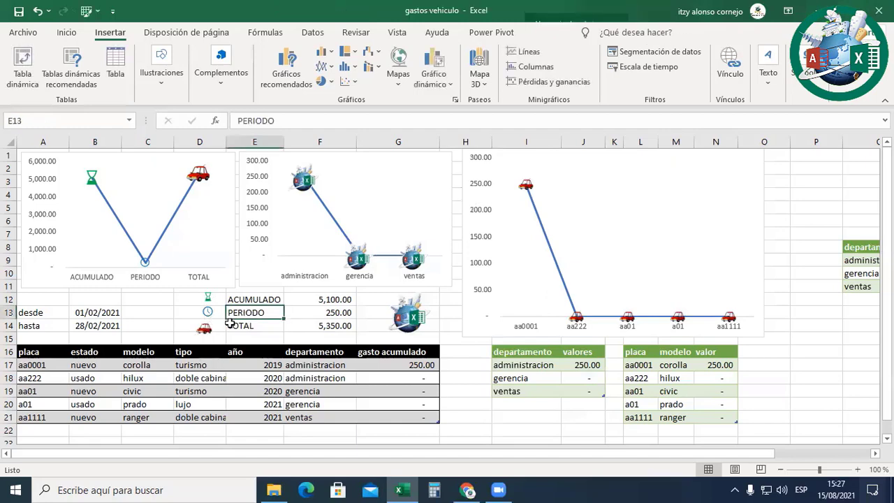
{"action": "left_click", "coordinate": [207, 331]}
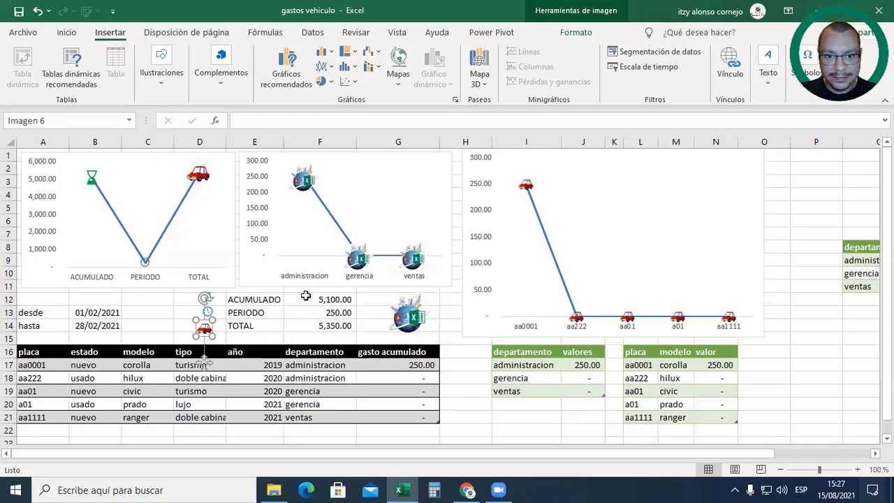
{"action": "left_click", "coordinate": [364, 262]}
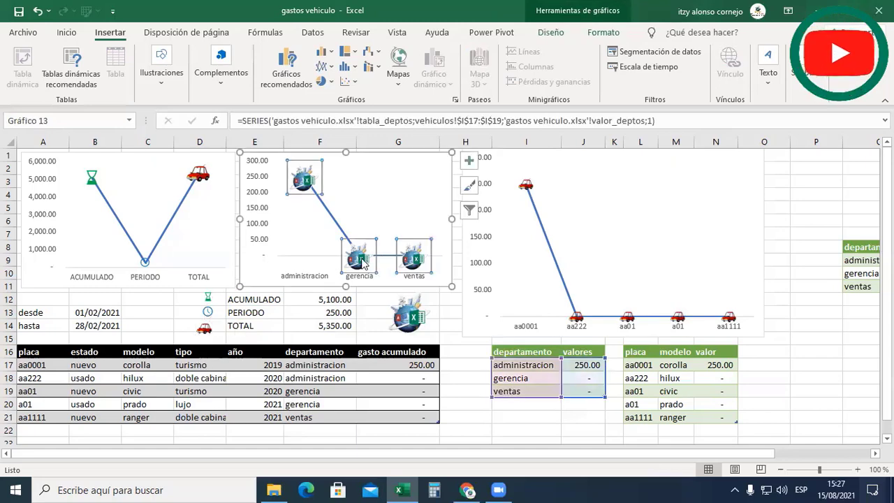
{"action": "left_click", "coordinate": [362, 262]}
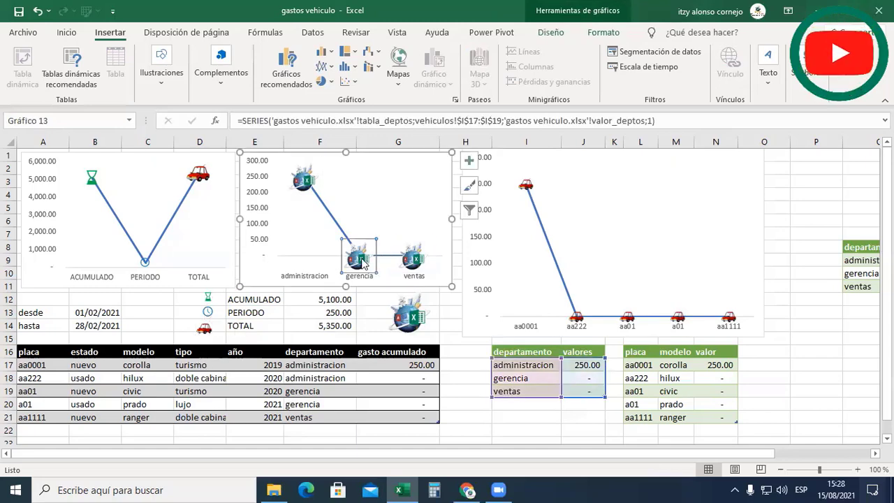
{"action": "key", "text": "ctrl+v"}
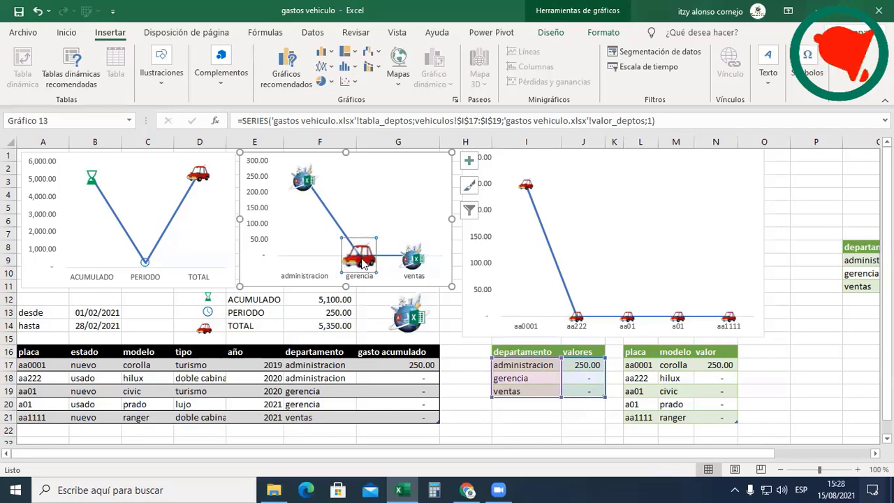
Try to paste again onto the gerencia marker of the department chart, and undo the pasting.
{"action": "left_click", "coordinate": [415, 256]}
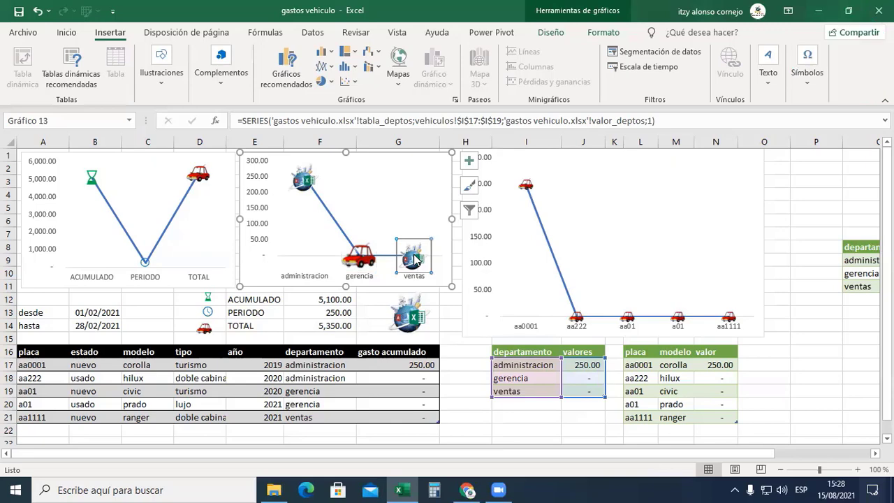
{"action": "left_click", "coordinate": [362, 261]}
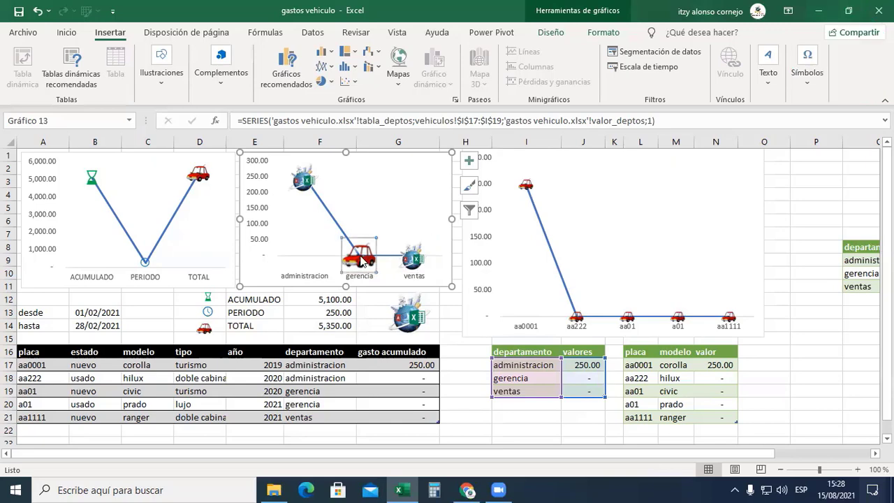
{"action": "key", "text": "ctrl+v"}
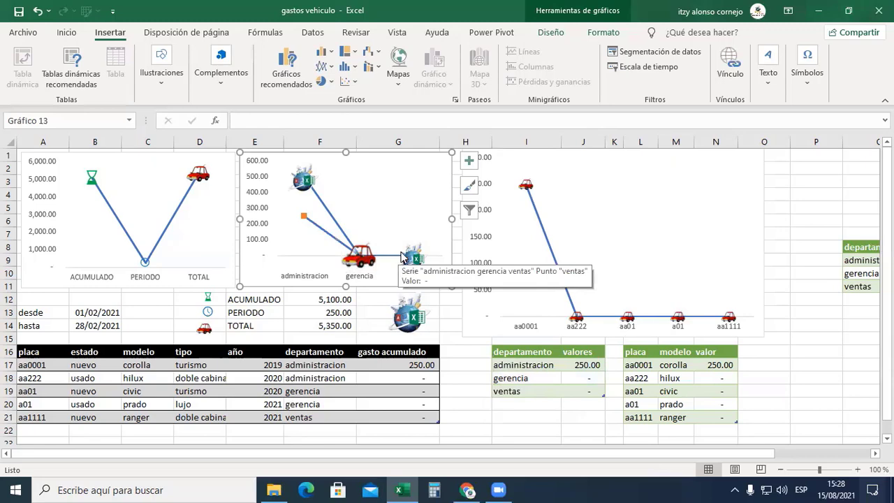
{"action": "key", "text": "ctrl+z"}
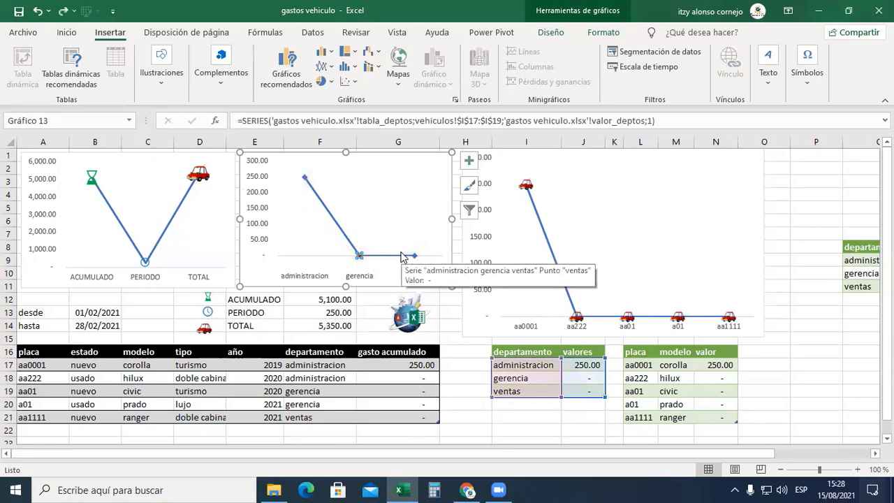
Copy the globe and Excel logo picture in column G and paste it as the markers of the whole department chart series.
{"action": "left_click", "coordinate": [421, 318]}
{"action": "right_click", "coordinate": [420, 319]}
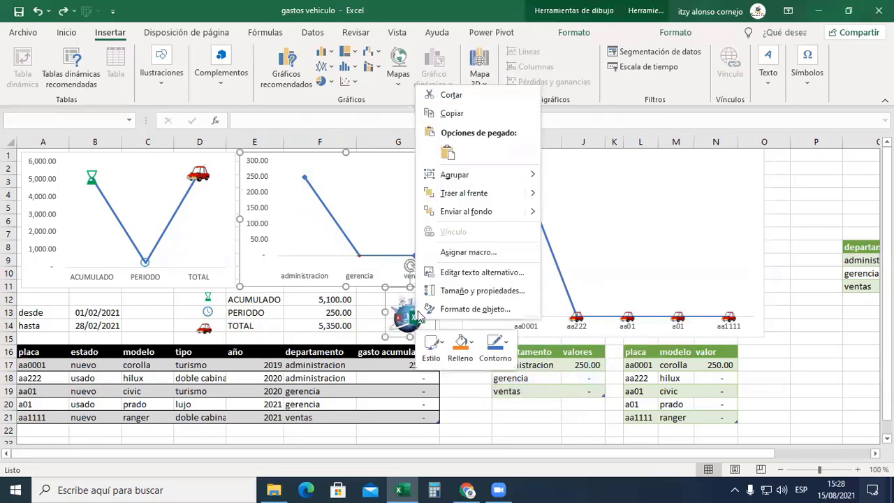
{"action": "left_click", "coordinate": [455, 113]}
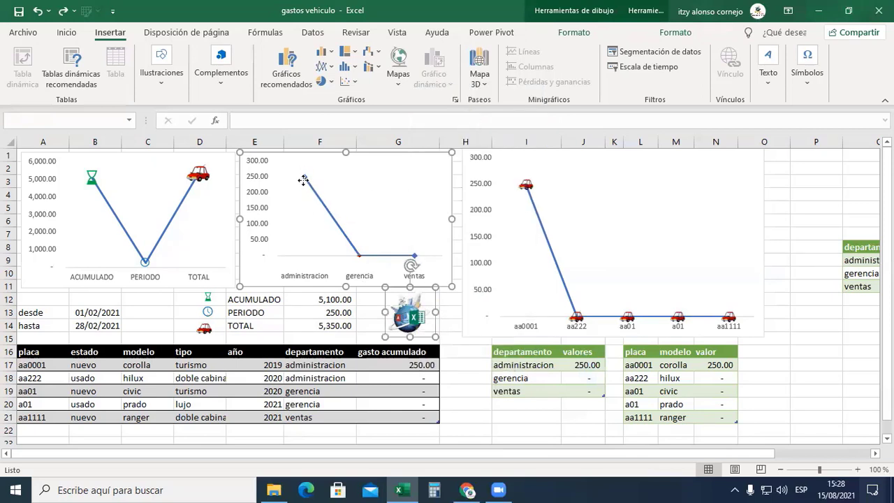
{"action": "left_click", "coordinate": [455, 326]}
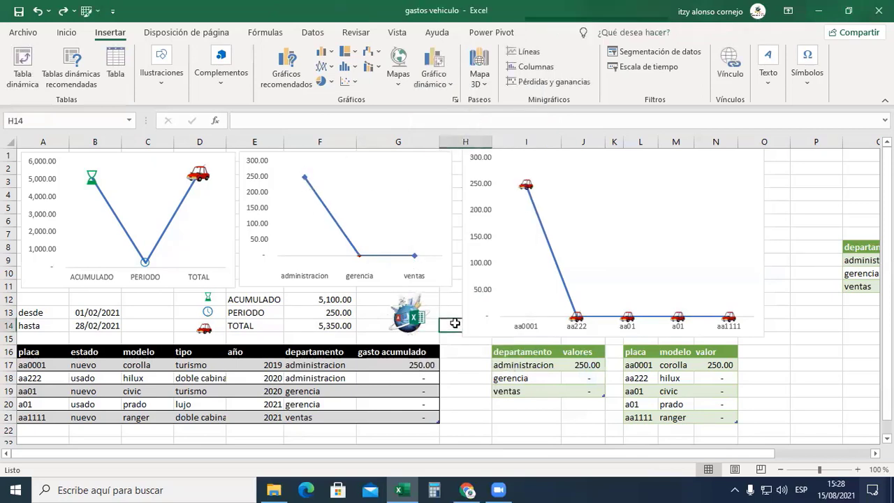
{"action": "left_click", "coordinate": [415, 256]}
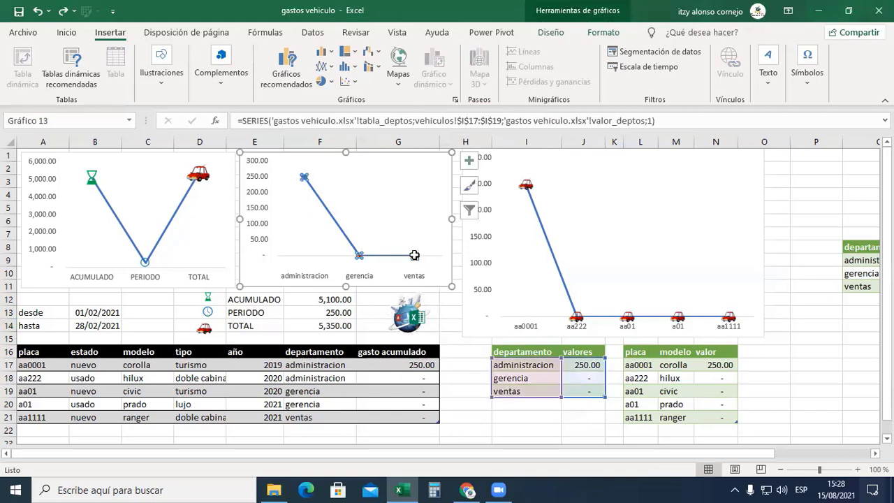
{"action": "key", "text": "ctrl+v"}
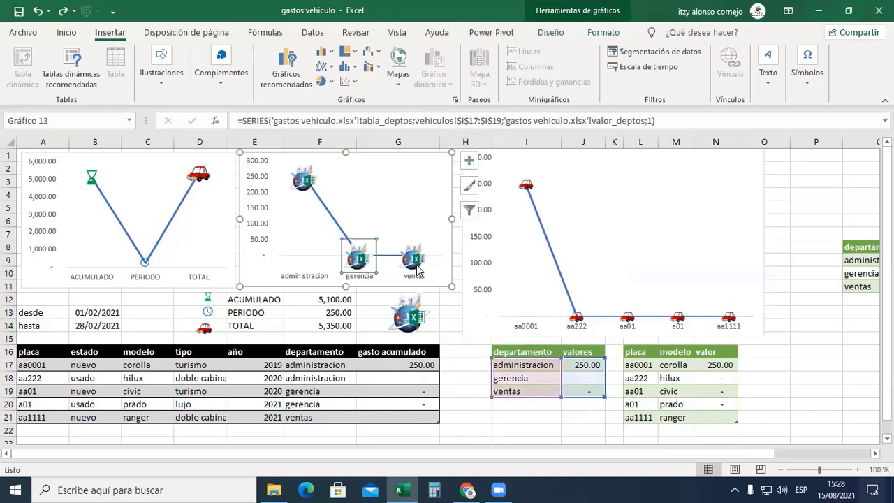
{"action": "left_click", "coordinate": [451, 322]}
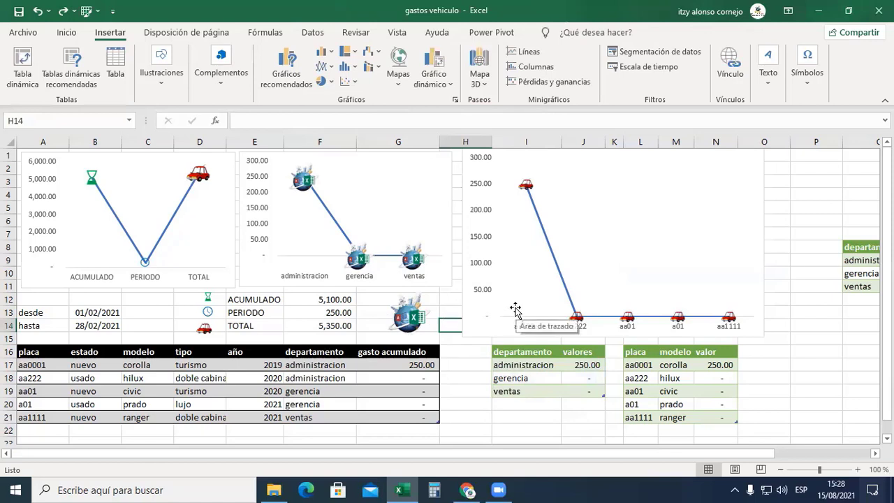
Point out the department line chart and the placa line chart by selecting their plot areas.
{"action": "left_click", "coordinate": [436, 185]}
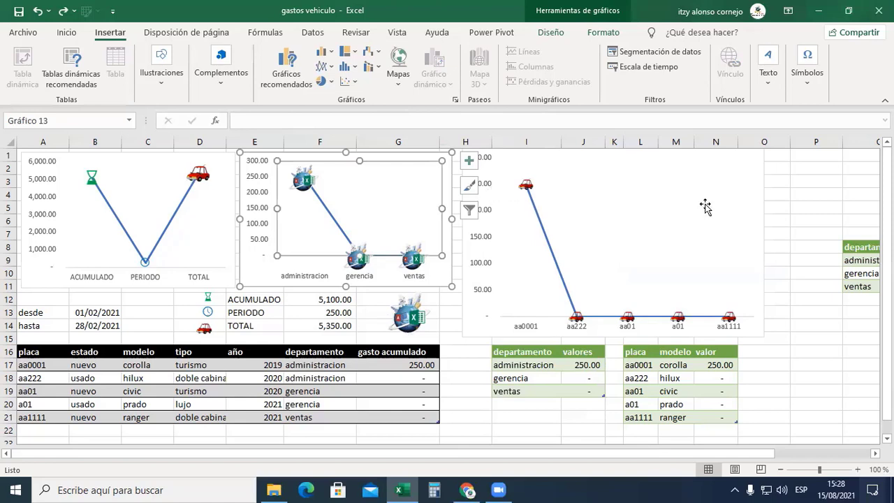
{"action": "left_click", "coordinate": [741, 193]}
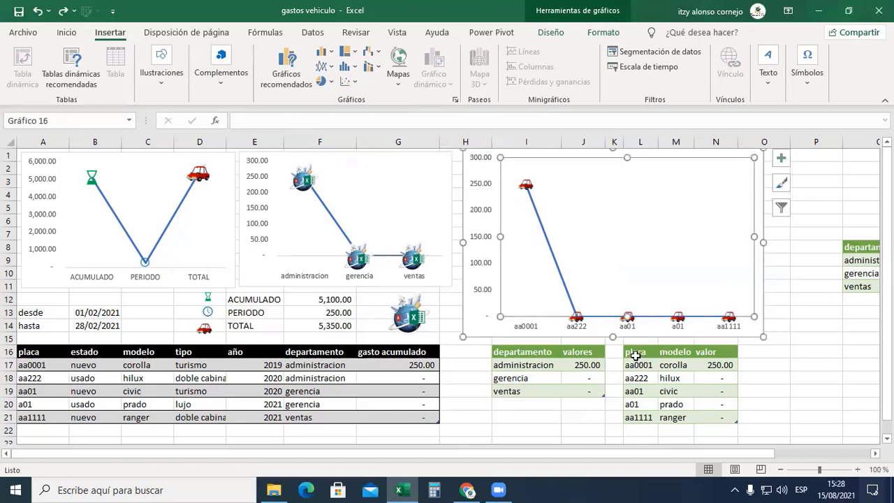
Select the placa, modelo and valor summary table and look through the available line chart types without inserting one.
{"action": "left_click_drag", "start_coordinate": [636, 356], "coordinate": [714, 416]}
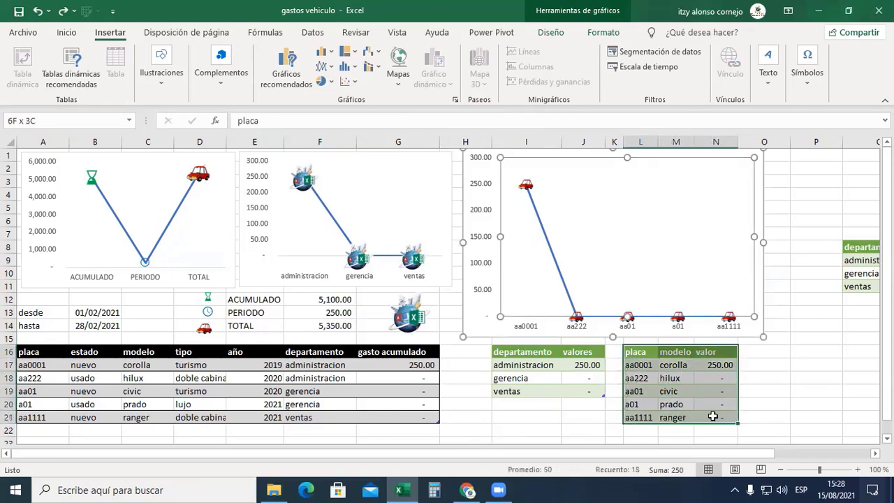
{"action": "left_click", "coordinate": [825, 247]}
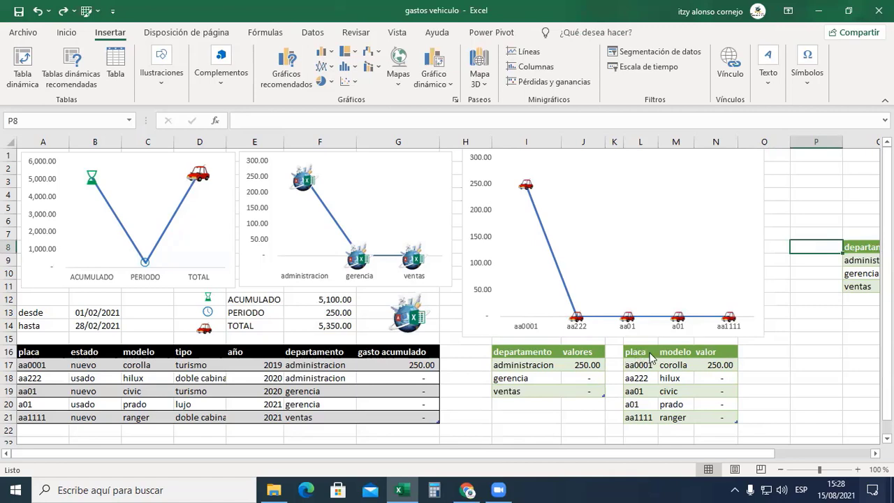
{"action": "left_click_drag", "start_coordinate": [650, 357], "coordinate": [727, 417]}
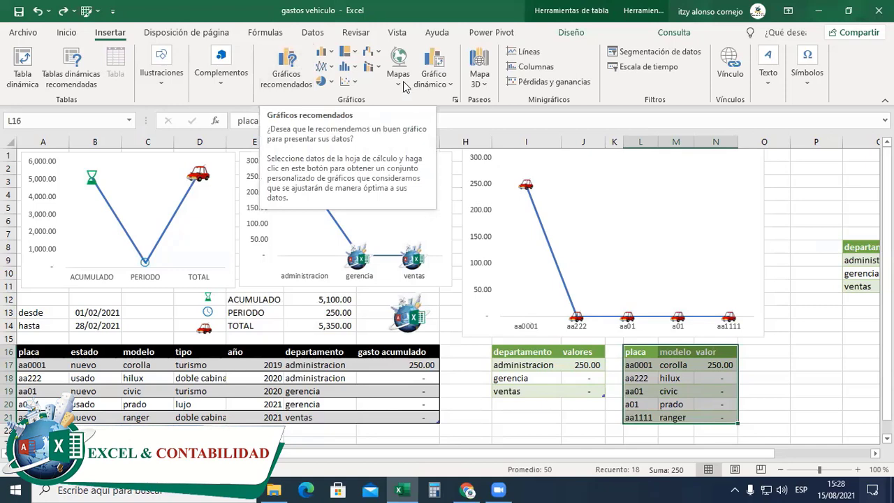
{"action": "left_click", "coordinate": [332, 70]}
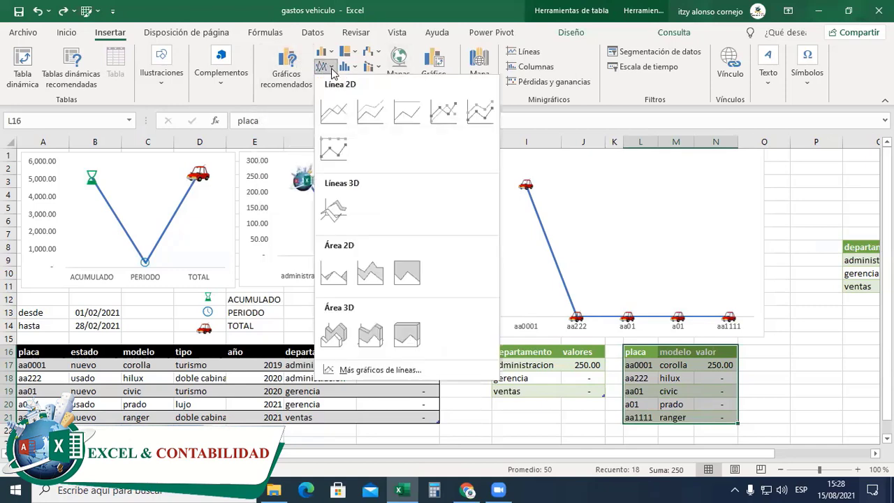
{"action": "left_click", "coordinate": [799, 218]}
Point out the car markers of the placa line chart by selecting the series, the aa01, a01 and aa1111 points, and the plot area.
{"action": "left_click", "coordinate": [526, 187]}
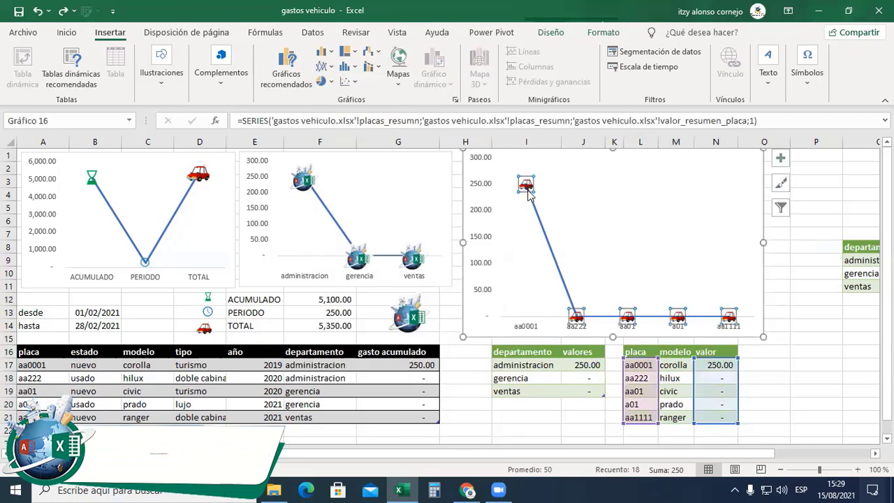
{"action": "left_click", "coordinate": [629, 318]}
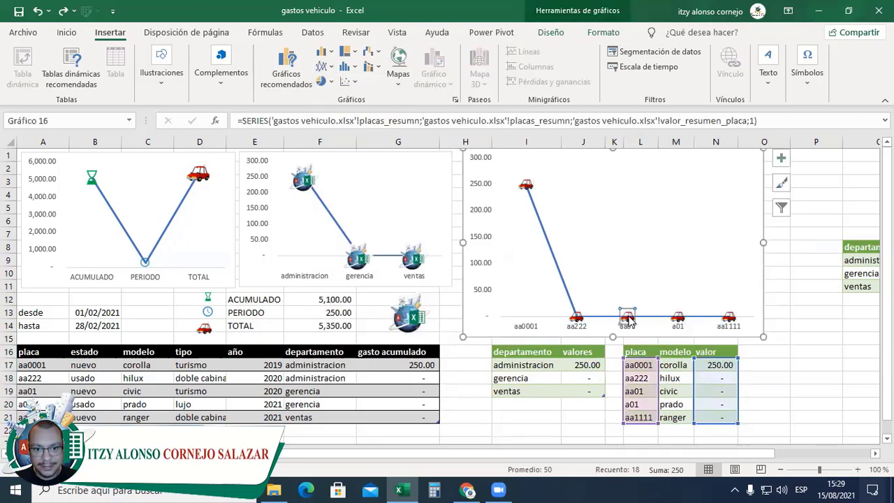
{"action": "left_click", "coordinate": [677, 320]}
{"action": "left_click", "coordinate": [730, 318]}
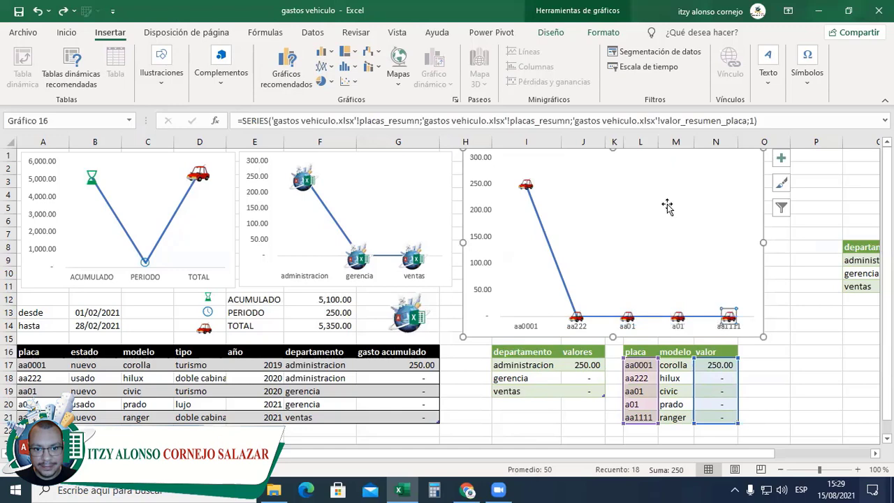
{"action": "left_click", "coordinate": [631, 170]}
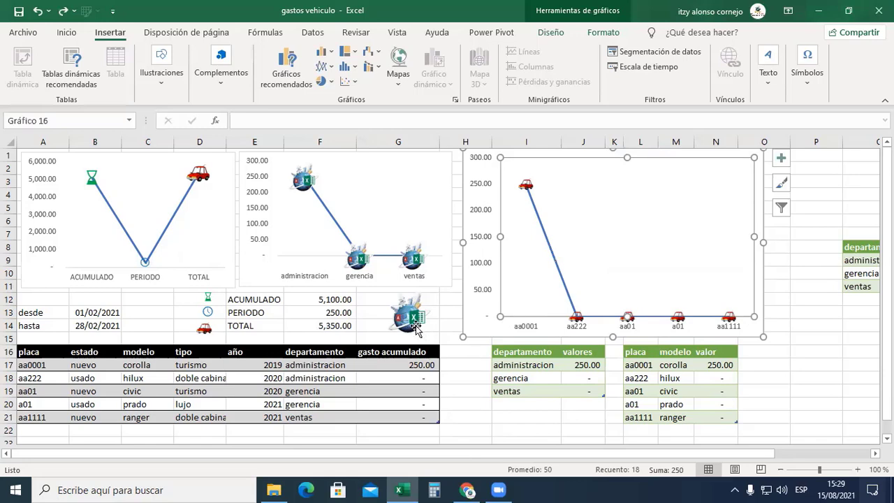
Follow the globe picture's link in column G to the movimiento sheet and return through the linked picture there.
{"action": "left_click", "coordinate": [437, 311]}
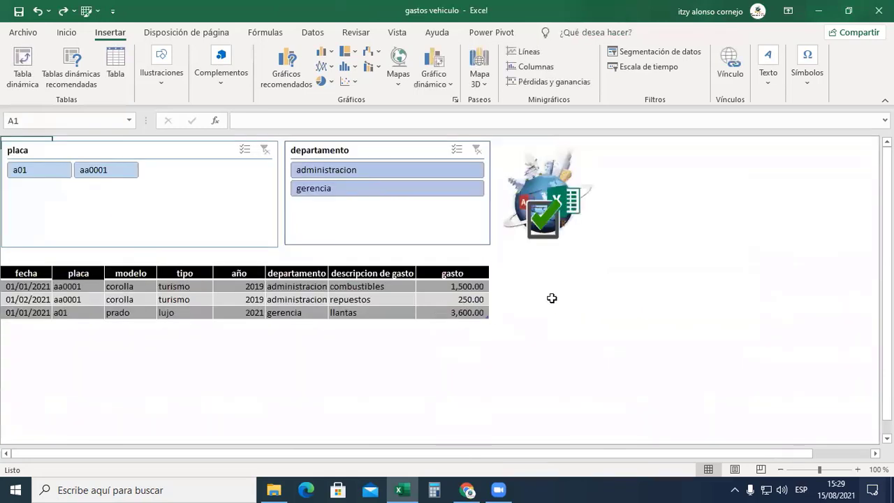
{"action": "left_click", "coordinate": [563, 231]}
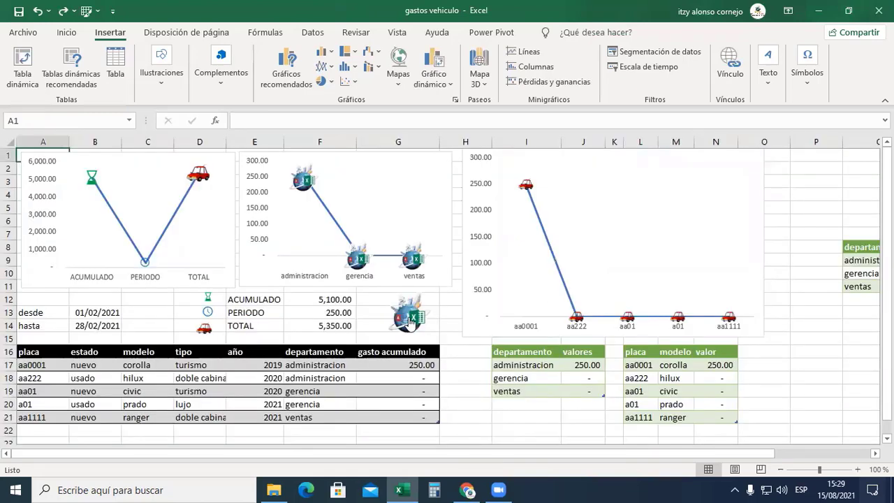
Edit the globe picture's hyperlink in column G so it points to cell A1 of the movimiento sheet in this document.
{"action": "right_click", "coordinate": [411, 320]}
{"action": "key", "text": "Escape"}
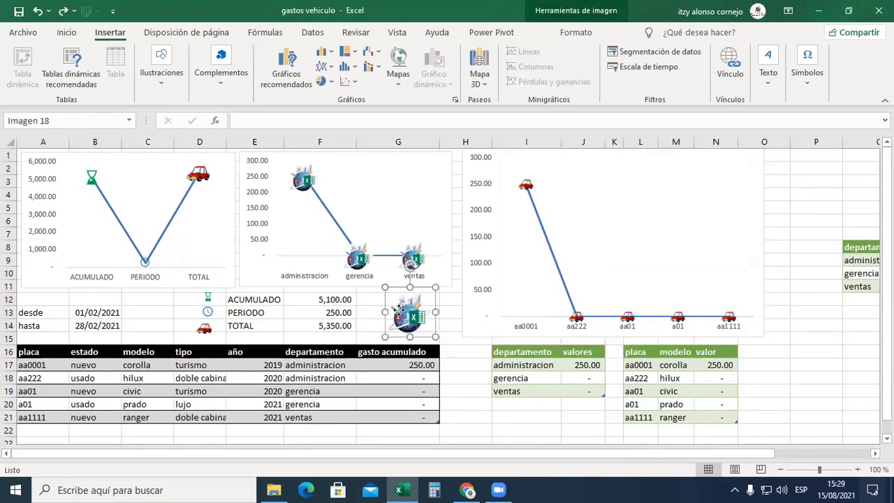
{"action": "right_click", "coordinate": [401, 315]}
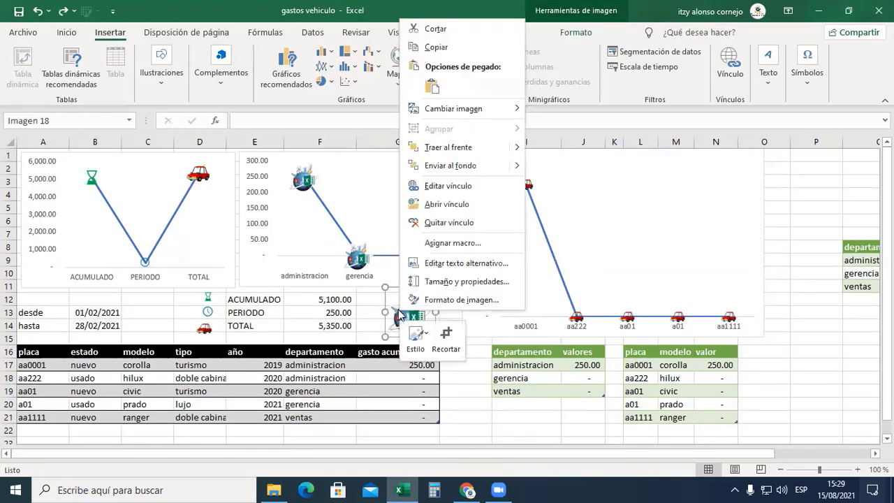
{"action": "left_click", "coordinate": [454, 187]}
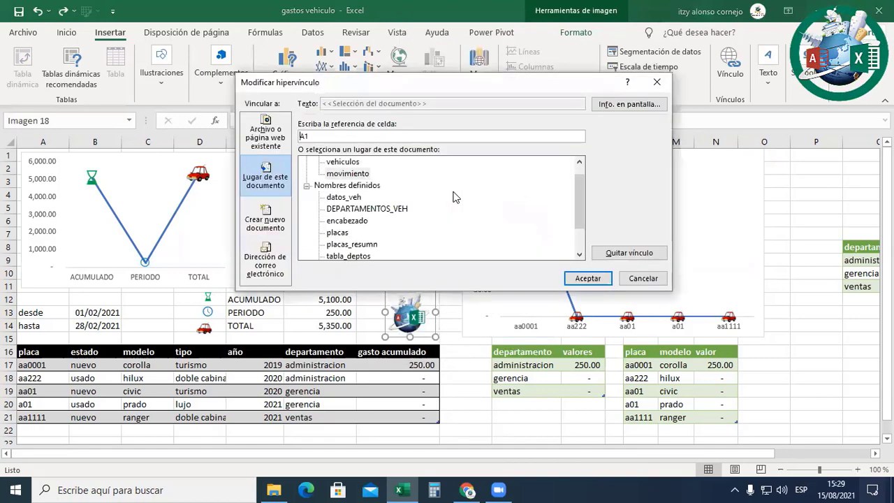
{"action": "left_click", "coordinate": [339, 175]}
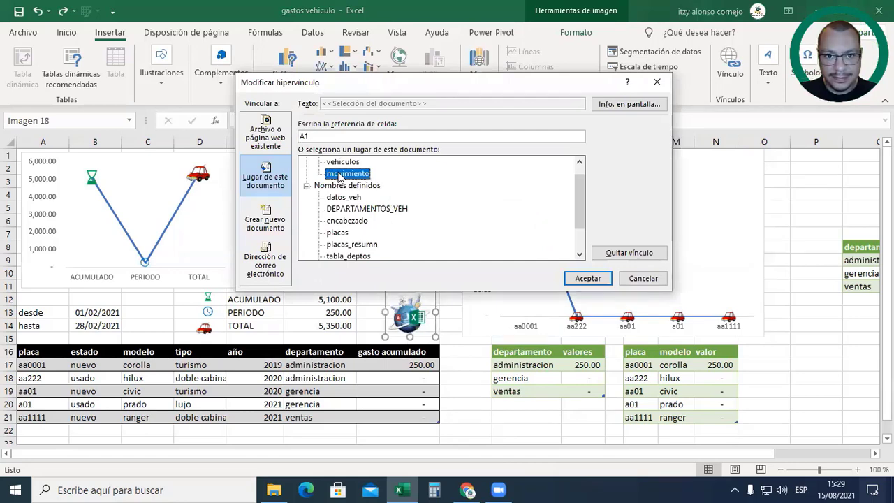
{"action": "left_click", "coordinate": [283, 185]}
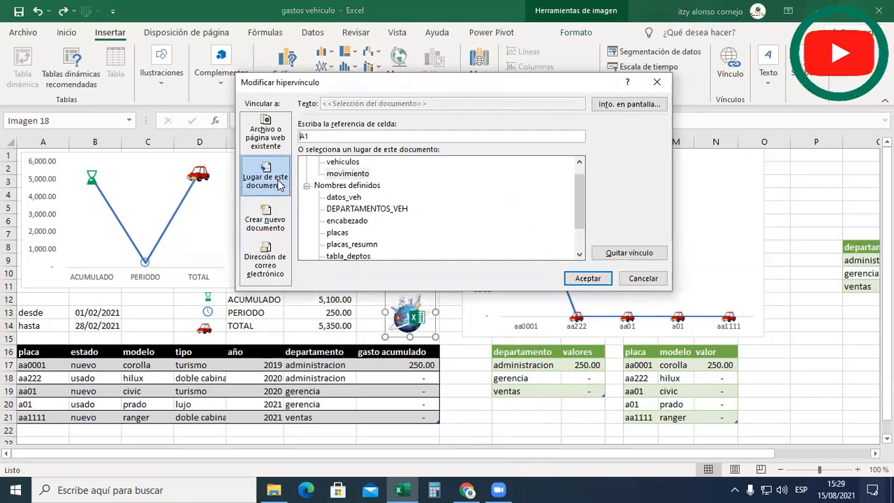
{"action": "left_click", "coordinate": [353, 173]}
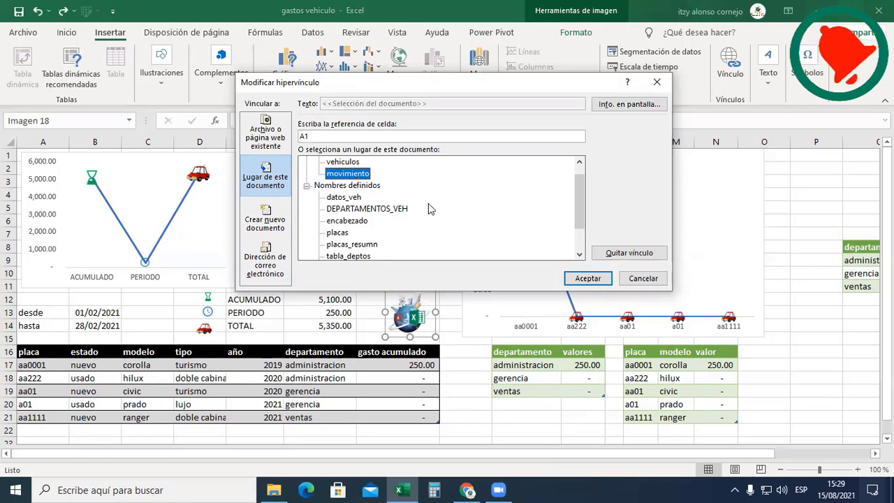
{"action": "left_click", "coordinate": [587, 278]}
{"action": "left_click", "coordinate": [451, 313]}
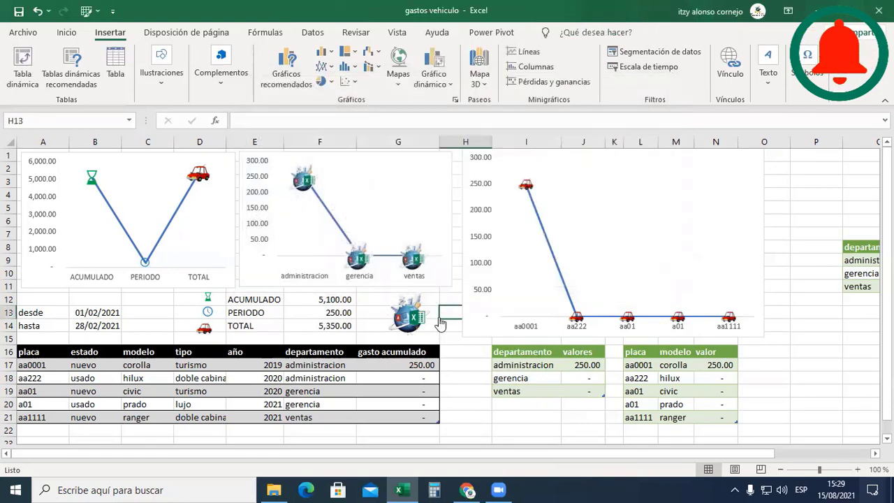
Follow the globe picture's link to the movimiento sheet and point out the modelo and descripcion de gasto columns of its table.
{"action": "left_click", "coordinate": [402, 317]}
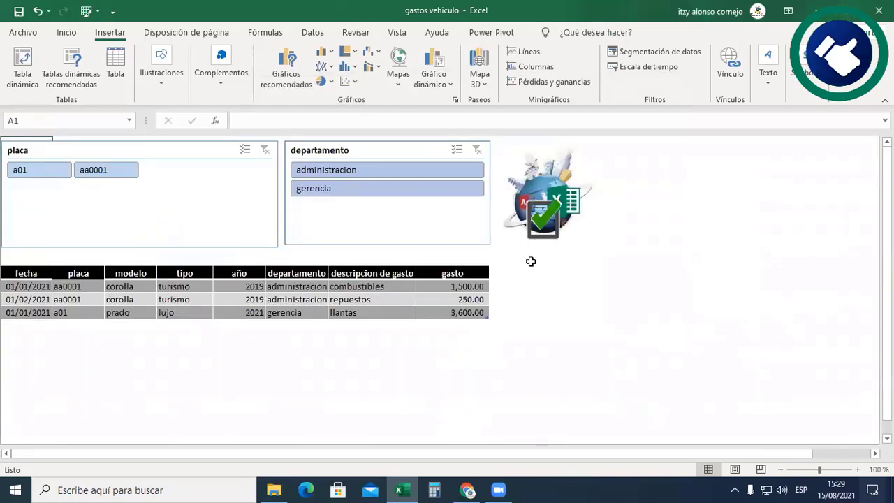
{"action": "left_click", "coordinate": [145, 289]}
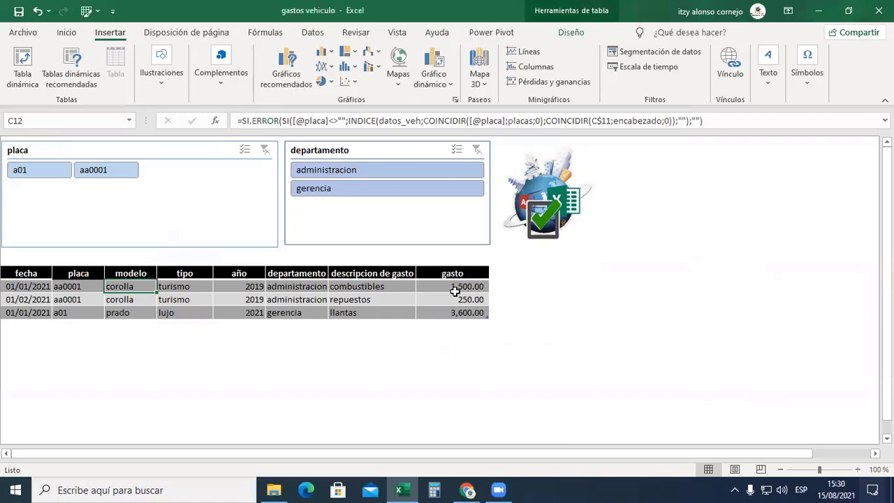
{"action": "left_click", "coordinate": [405, 296]}
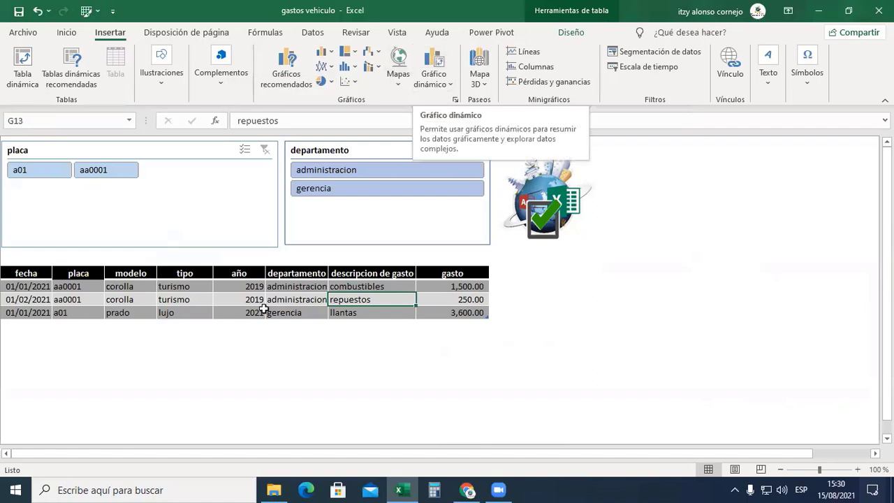
Demonstrate adding slicers to the MOVIMIENTO table by choosing the departamento and placa fields, and cancel the insertion.
{"action": "left_click", "coordinate": [289, 298]}
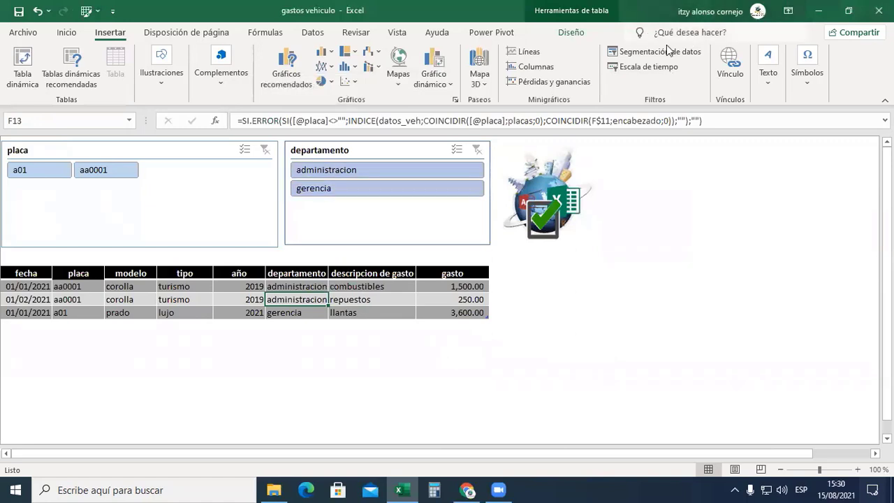
{"action": "left_click", "coordinate": [571, 33]}
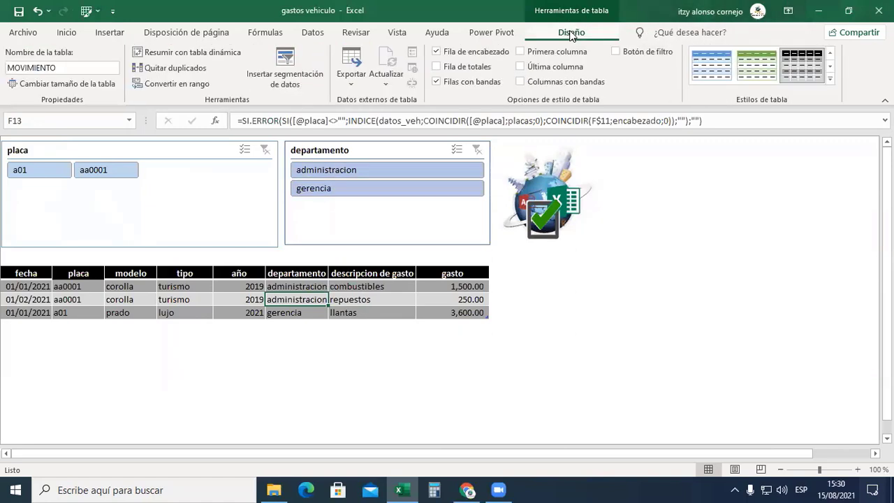
{"action": "left_click", "coordinate": [287, 77]}
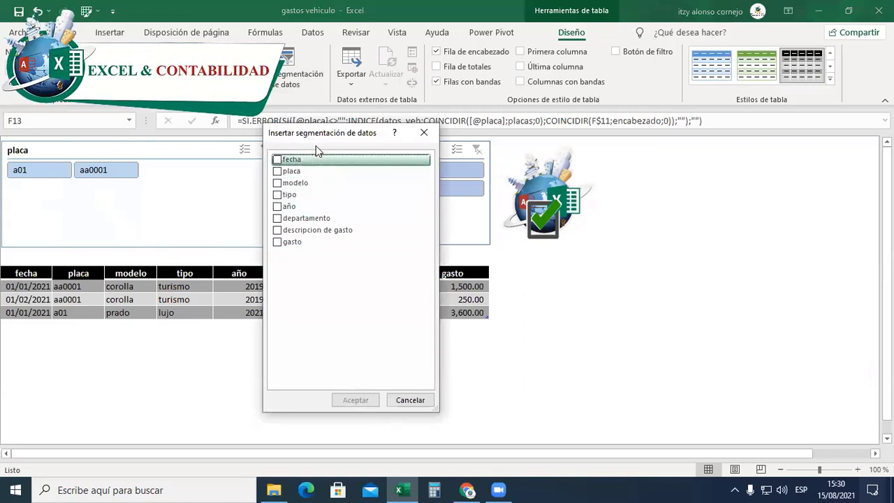
{"action": "left_click_drag", "start_coordinate": [343, 136], "coordinate": [430, 206]}
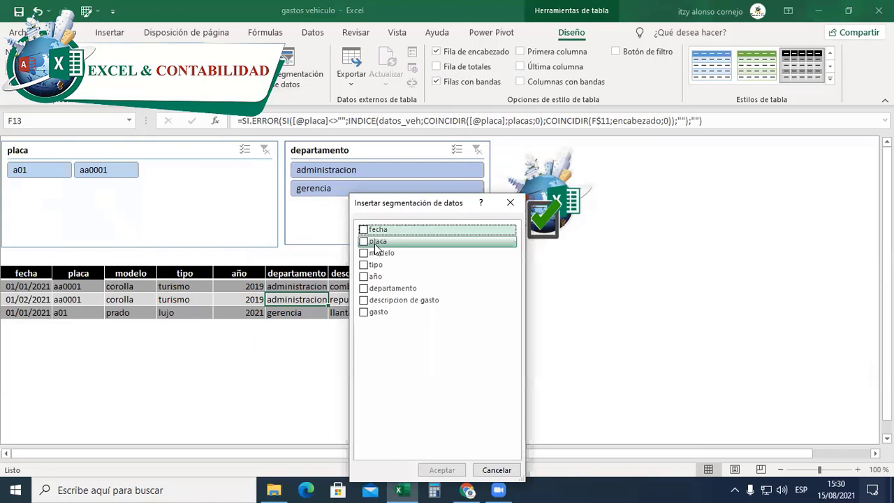
{"action": "left_click", "coordinate": [364, 287]}
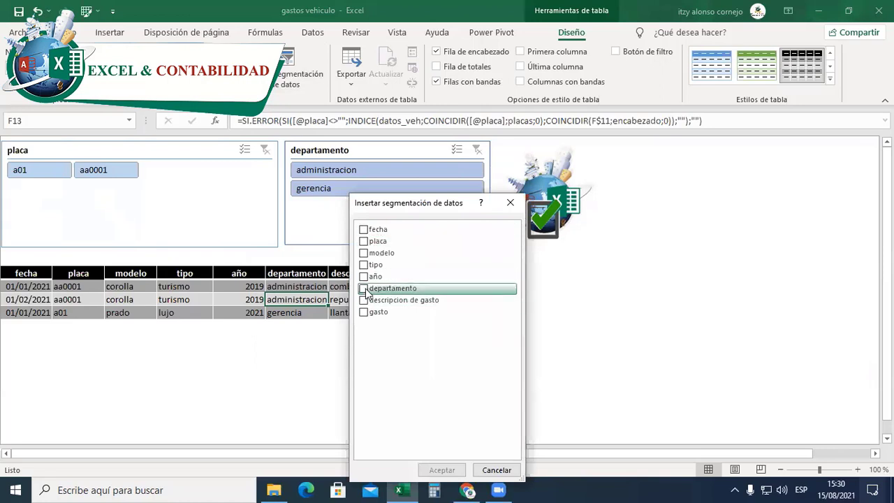
{"action": "left_click", "coordinate": [364, 241]}
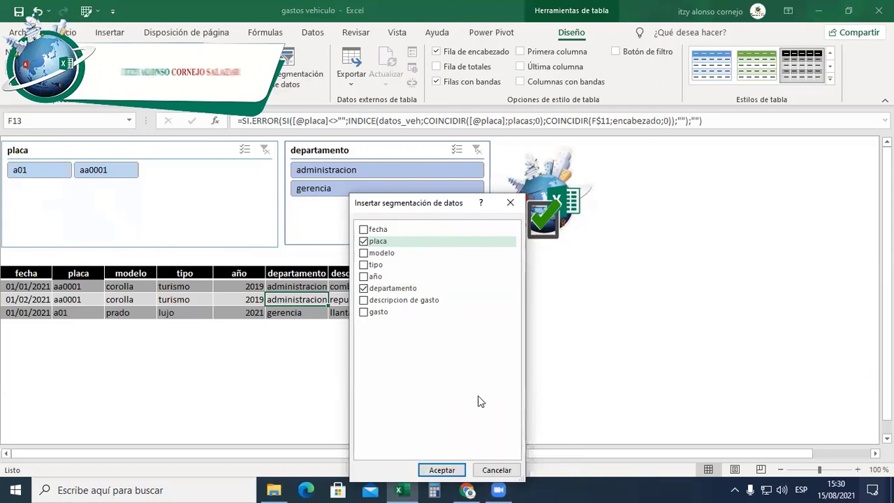
{"action": "left_click", "coordinate": [497, 473]}
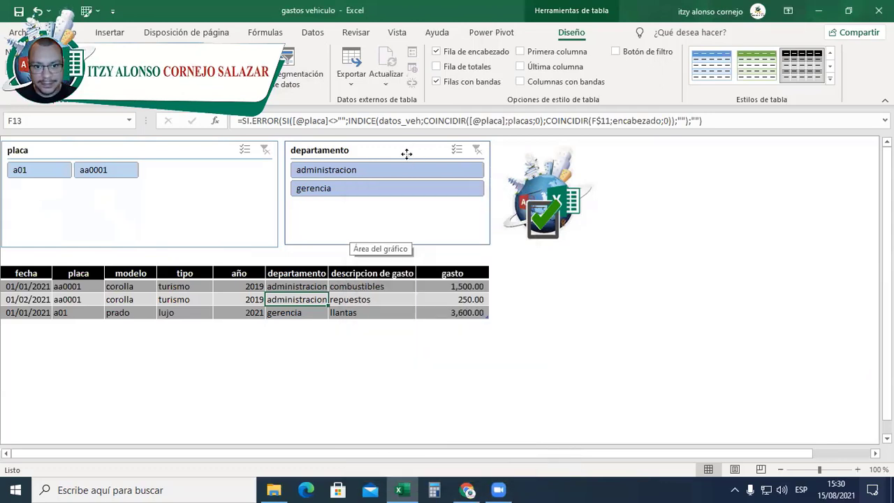
Demonstrate the slicers by filtering departamento by administracion and by gerencia, and placa by a01, clearing each slicer's filter.
{"action": "mouse_move", "coordinate": [399, 154]}
{"action": "left_mouse_down"}
{"action": "mouse_move", "coordinate": [450, 149]}
{"action": "mouse_move", "coordinate": [400, 152]}
{"action": "left_mouse_up"}
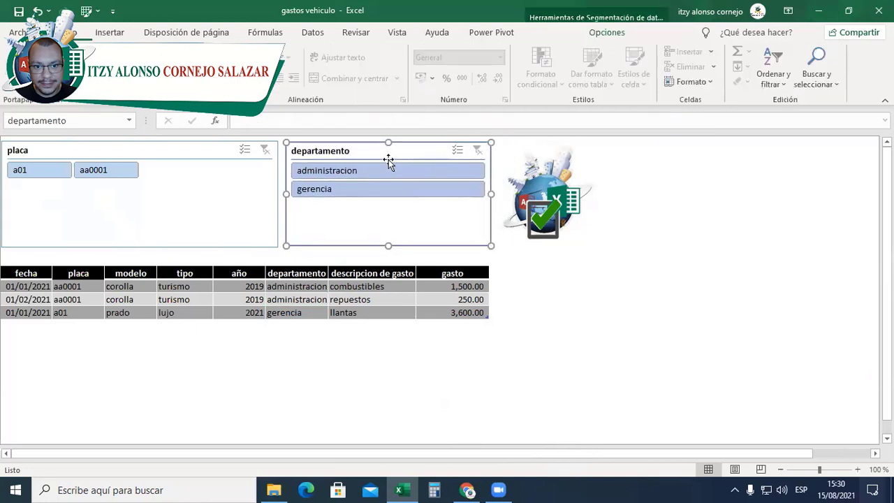
{"action": "left_click", "coordinate": [369, 174]}
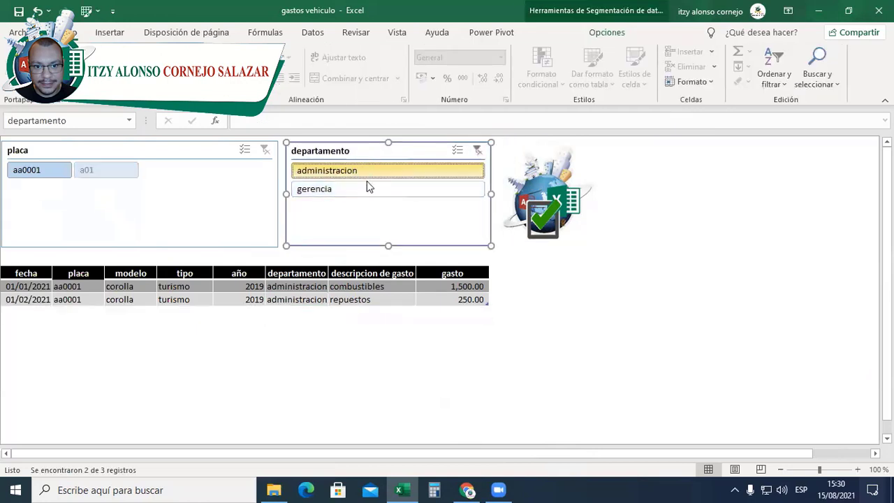
{"action": "left_click", "coordinate": [370, 189]}
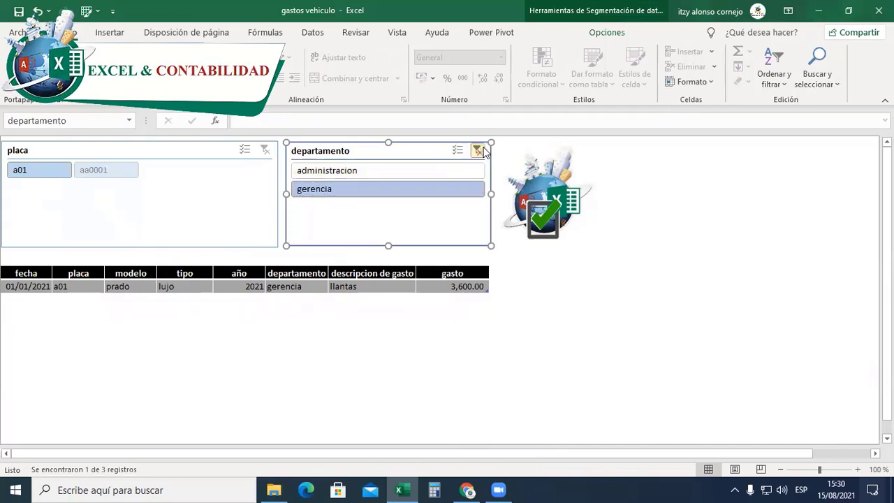
{"action": "left_click", "coordinate": [477, 151]}
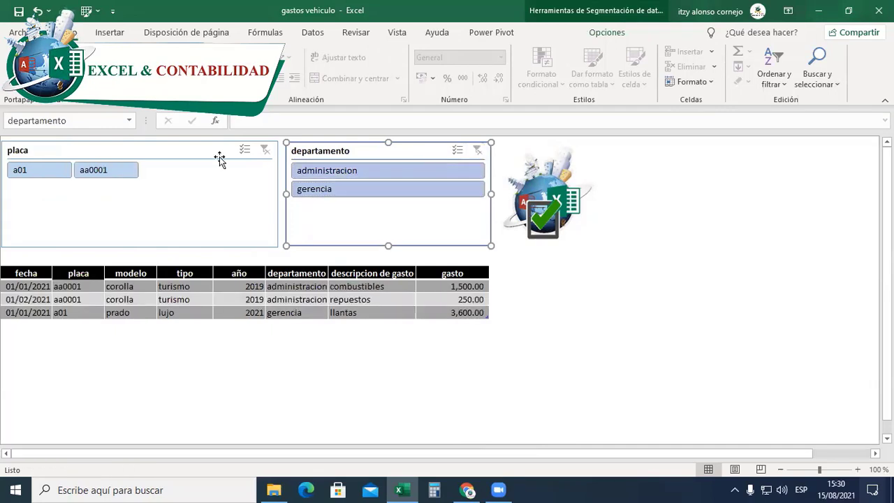
{"action": "left_click", "coordinate": [13, 177]}
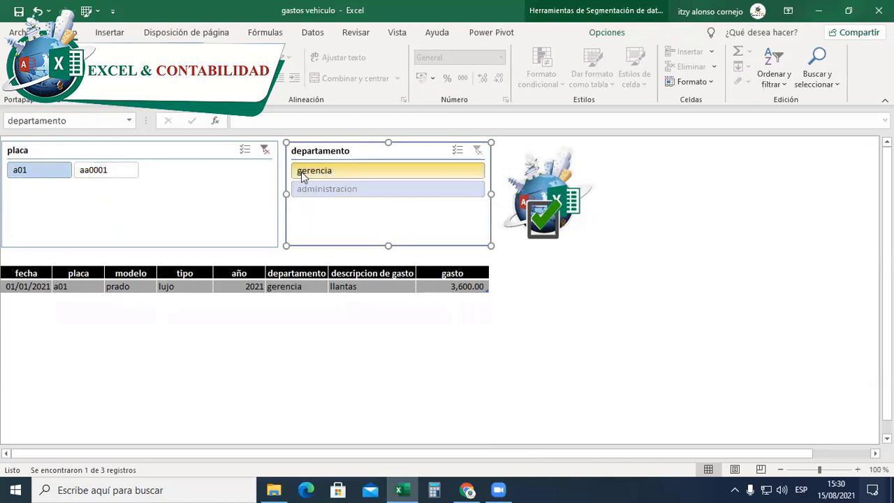
{"action": "left_click", "coordinate": [264, 149]}
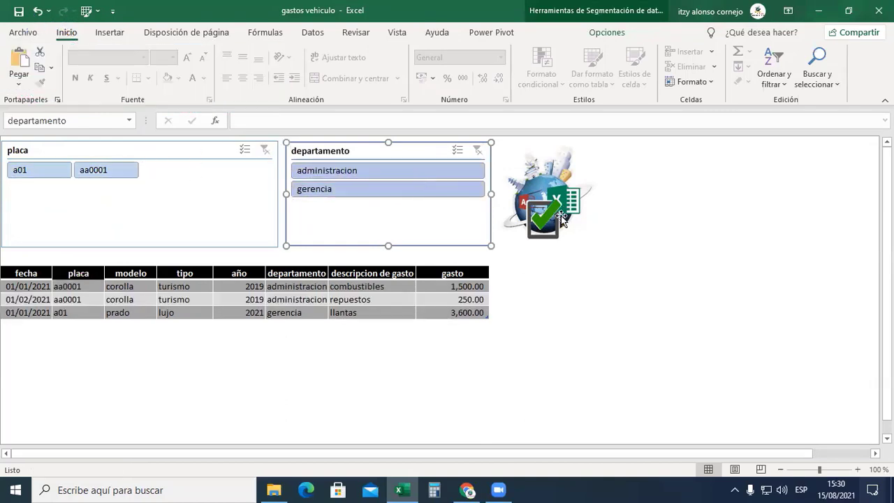
Return to the sheet with the charts through the linked globe and check mark picture.
{"action": "left_click", "coordinate": [572, 285]}
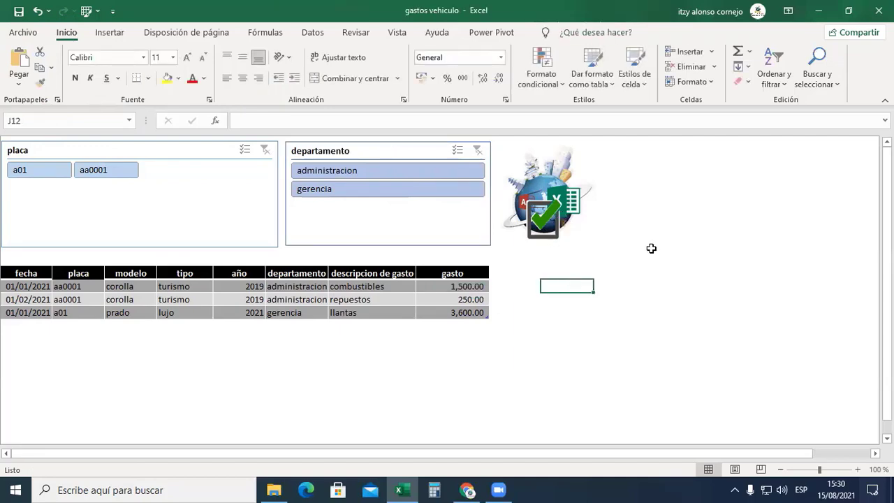
{"action": "left_click", "coordinate": [537, 218]}
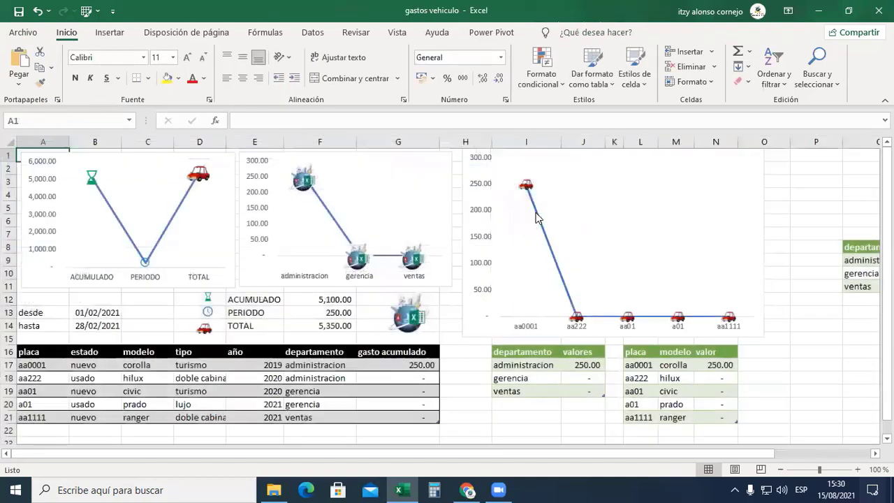
Hide the formula bar, the row and column headings and the gridlines on the sheet with the charts.
{"action": "left_click", "coordinate": [397, 32]}
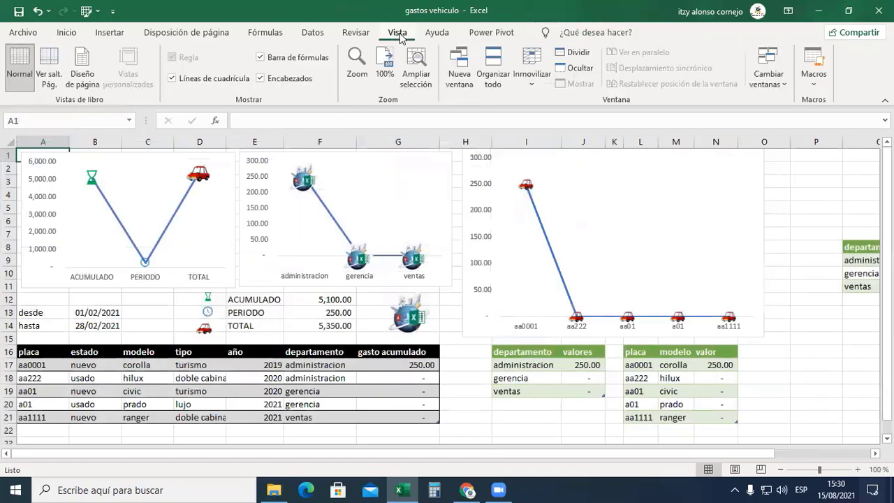
{"action": "left_click", "coordinate": [299, 62]}
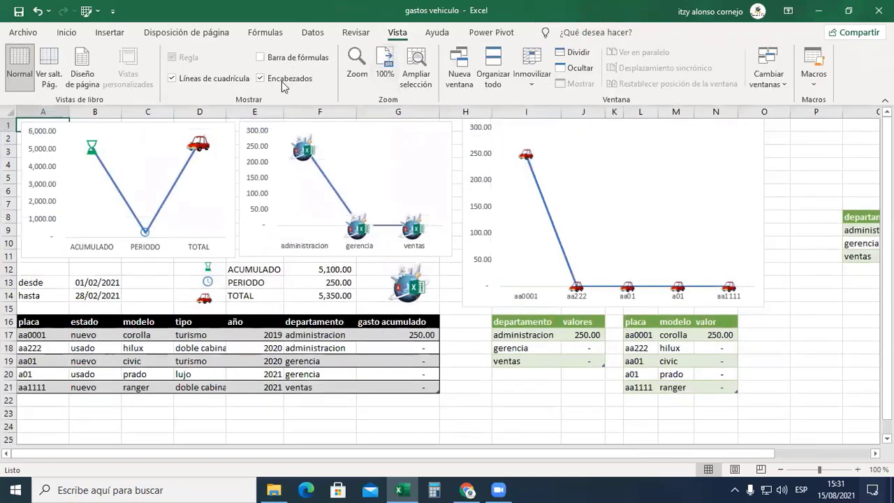
{"action": "left_click", "coordinate": [281, 81]}
{"action": "left_click", "coordinate": [211, 79]}
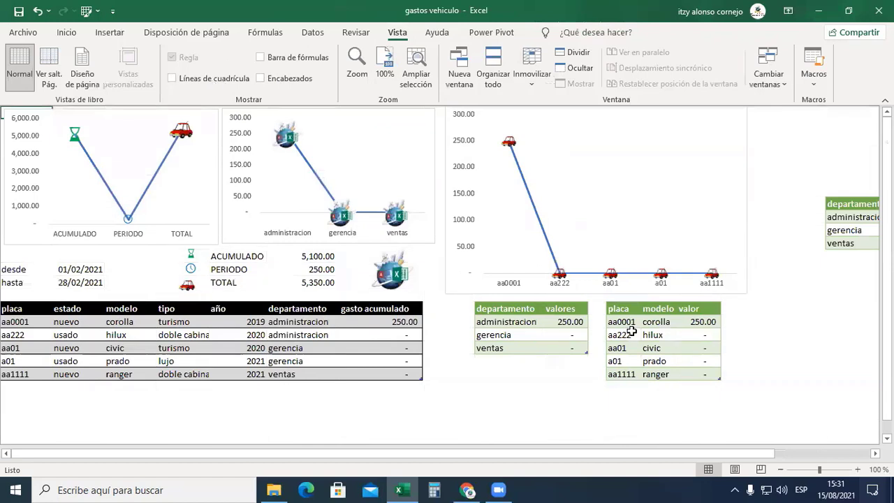
Delete the entire columns holding the spare departamento and valor table beside the placa chart.
{"action": "left_click", "coordinate": [804, 201]}
{"action": "scroll", "coordinate": [804, 198], "scroll_direction": "right", "scroll_amount": 3}
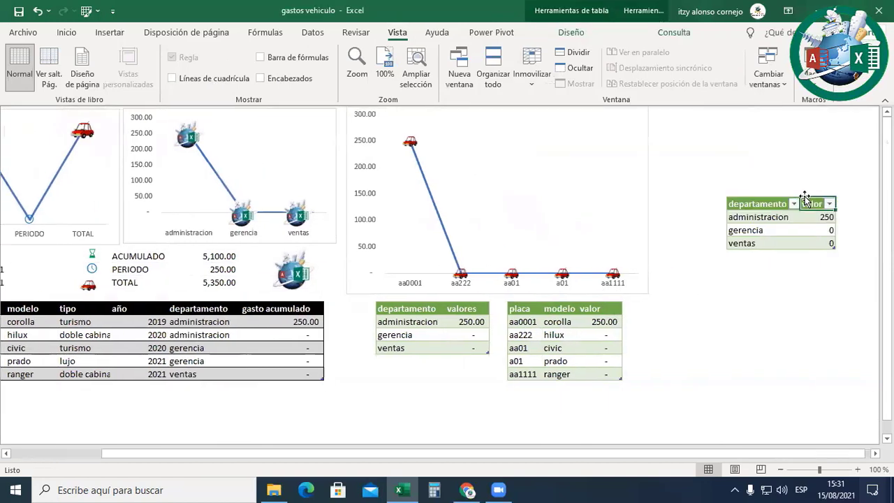
{"action": "key", "text": "shift+Right"}
{"action": "key", "text": "shift+Right"}
{"action": "key", "text": "shift+Right"}
{"action": "key", "text": "shift+Down"}
{"action": "key", "text": "shift+Down"}
{"action": "key", "text": "shift+Down"}
{"action": "key", "text": "shift+Down"}
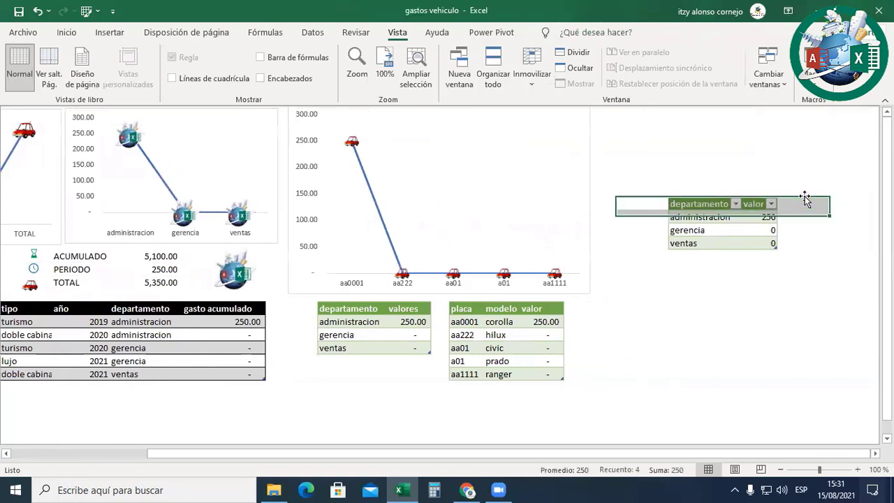
{"action": "key", "text": "shift+Down"}
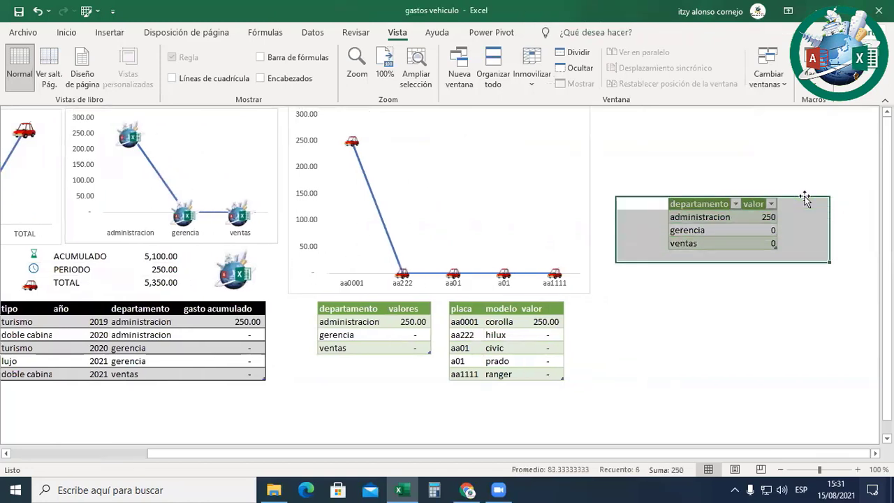
{"action": "right_click", "coordinate": [713, 232]}
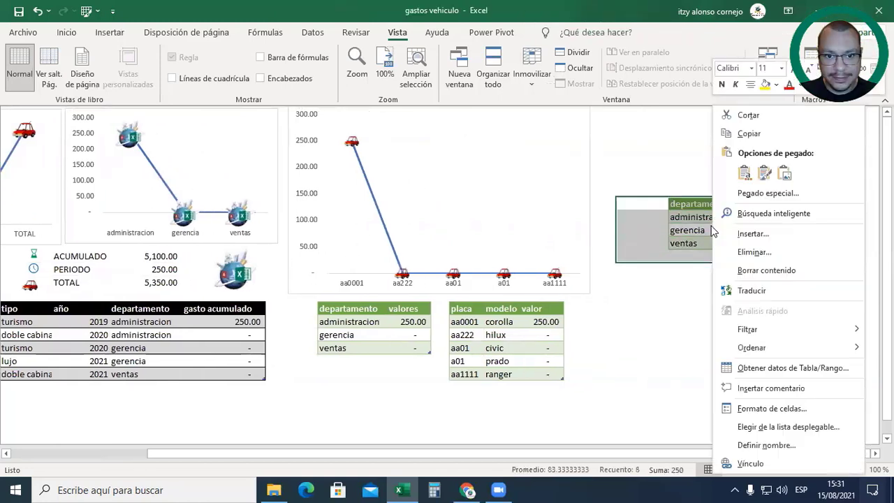
{"action": "left_click", "coordinate": [754, 252]}
{"action": "left_click", "coordinate": [727, 295]}
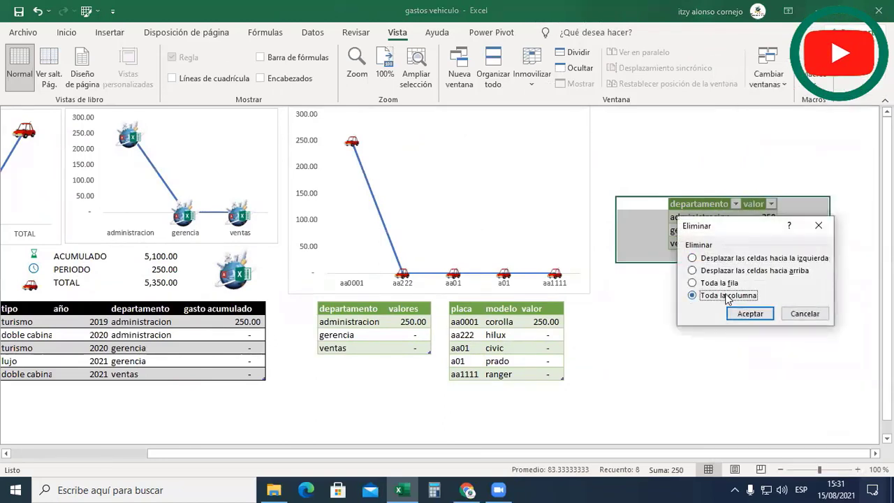
{"action": "left_click", "coordinate": [739, 313]}
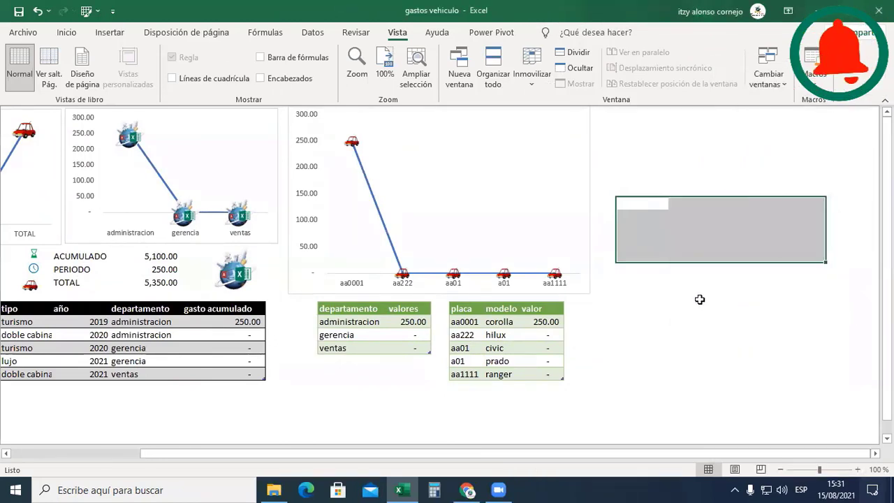
Point out the gasto acumulado column of the vehicle table, the departamento summary and the placa summary below the charts.
{"action": "key", "text": "Home"}
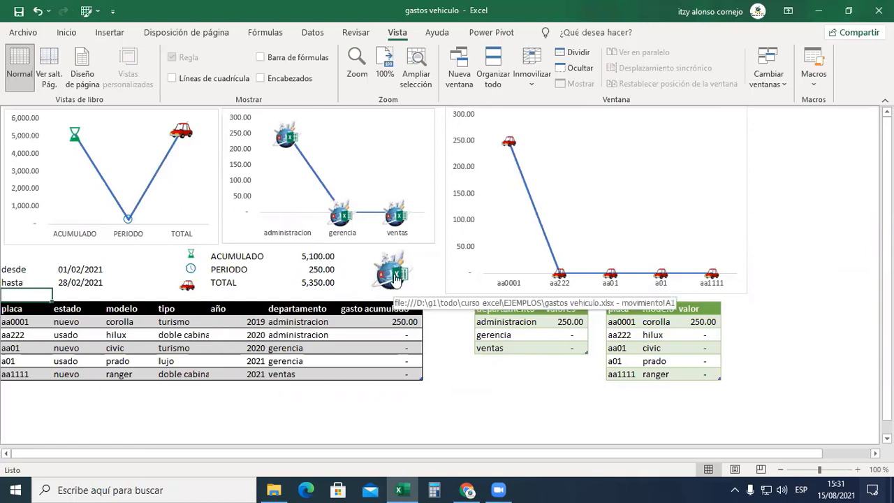
{"action": "left_click", "coordinate": [329, 334]}
{"action": "left_click_drag", "start_coordinate": [366, 321], "coordinate": [365, 388]}
{"action": "left_click_drag", "start_coordinate": [515, 324], "coordinate": [514, 347]}
{"action": "left_click", "coordinate": [630, 324]}
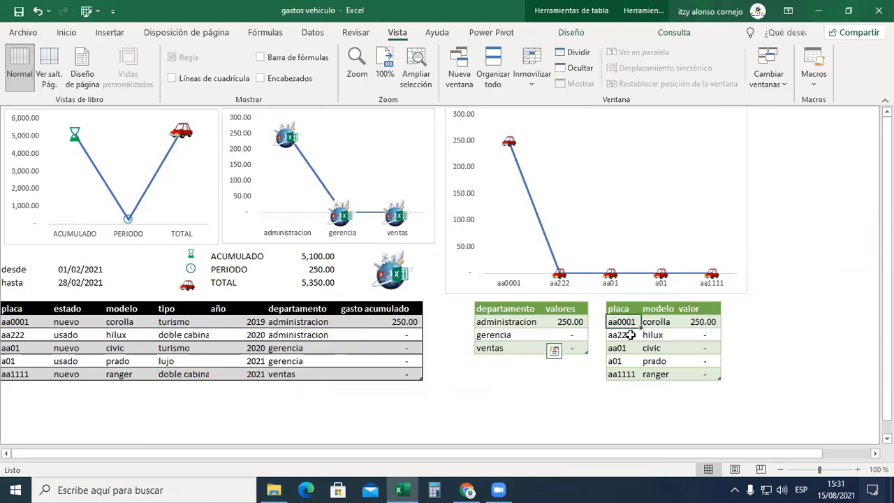
{"action": "left_click_drag", "start_coordinate": [631, 336], "coordinate": [631, 365]}
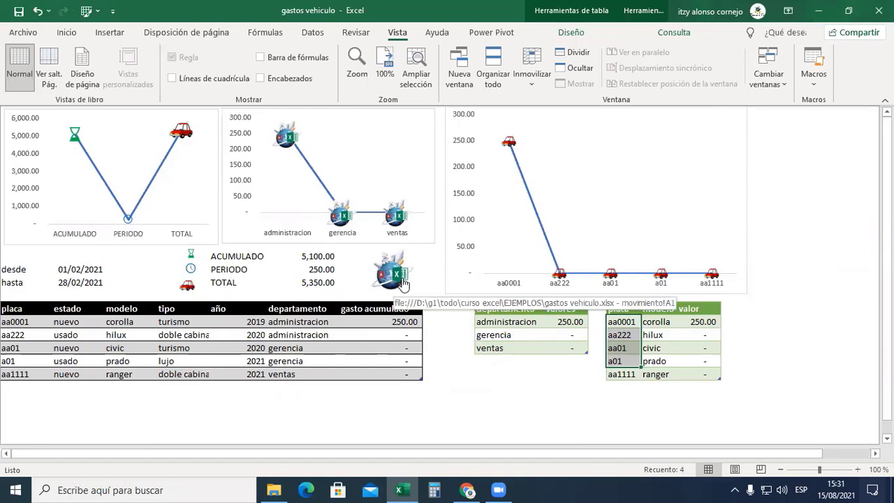
Follow the globe picture's link to the movimiento sheet, return through its linked picture, and select the gasto acumulado cell for aa0001.
{"action": "left_click", "coordinate": [397, 276]}
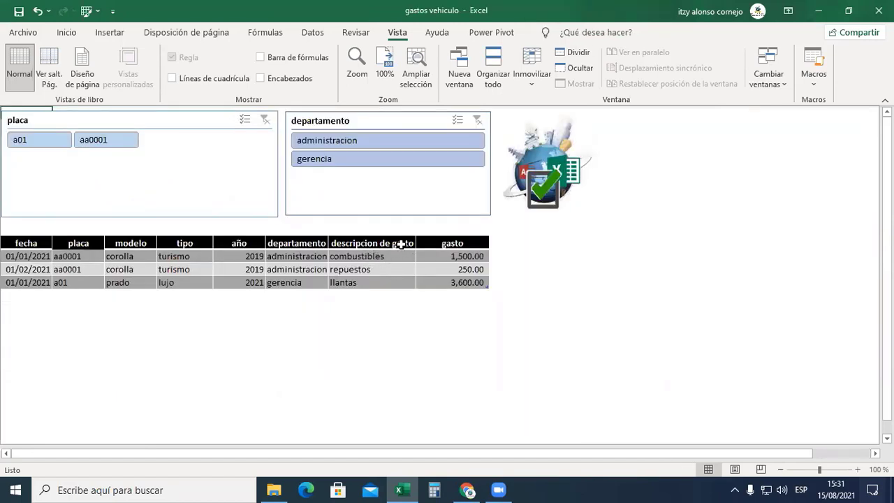
{"action": "left_click", "coordinate": [554, 176]}
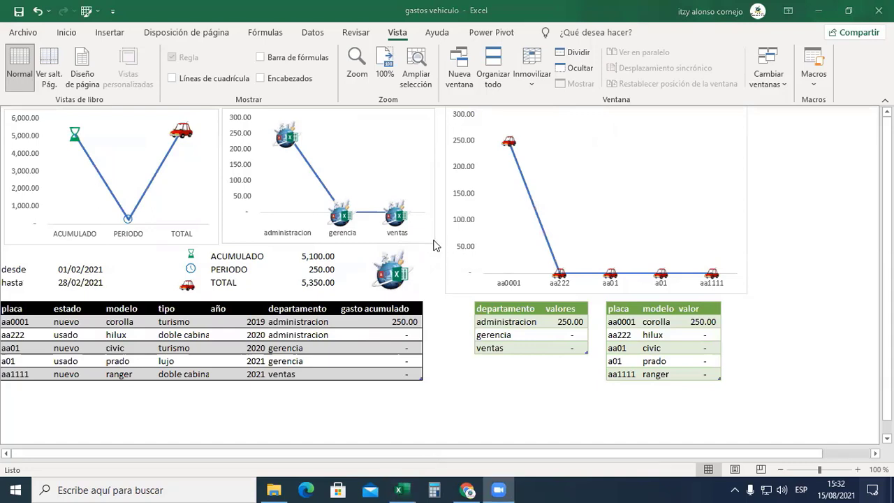
{"action": "left_click", "coordinate": [394, 322]}
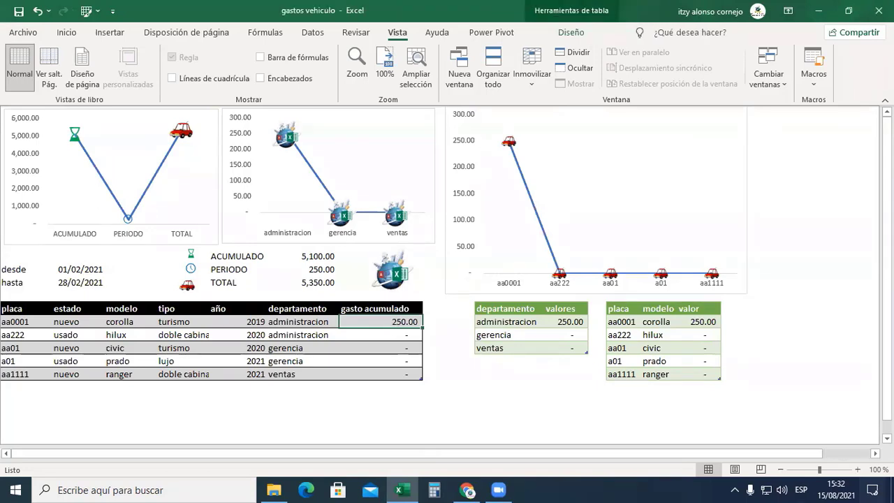